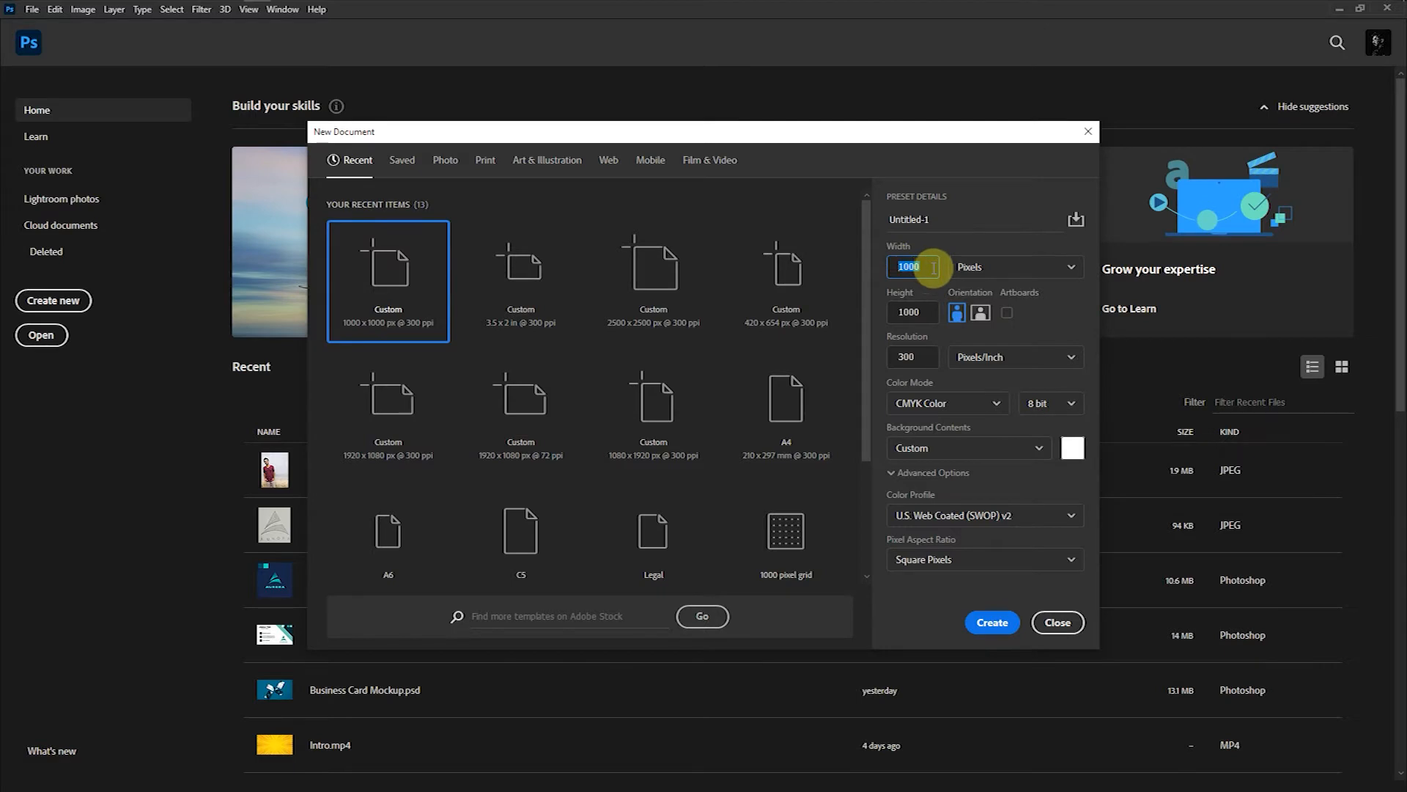
# - Create a new 1000 x 1000 pixel document at 300 pixels/inch in CMYK Color mode
pyautogui.moveTo(932, 312); pyautogui.dragTo(897, 314)
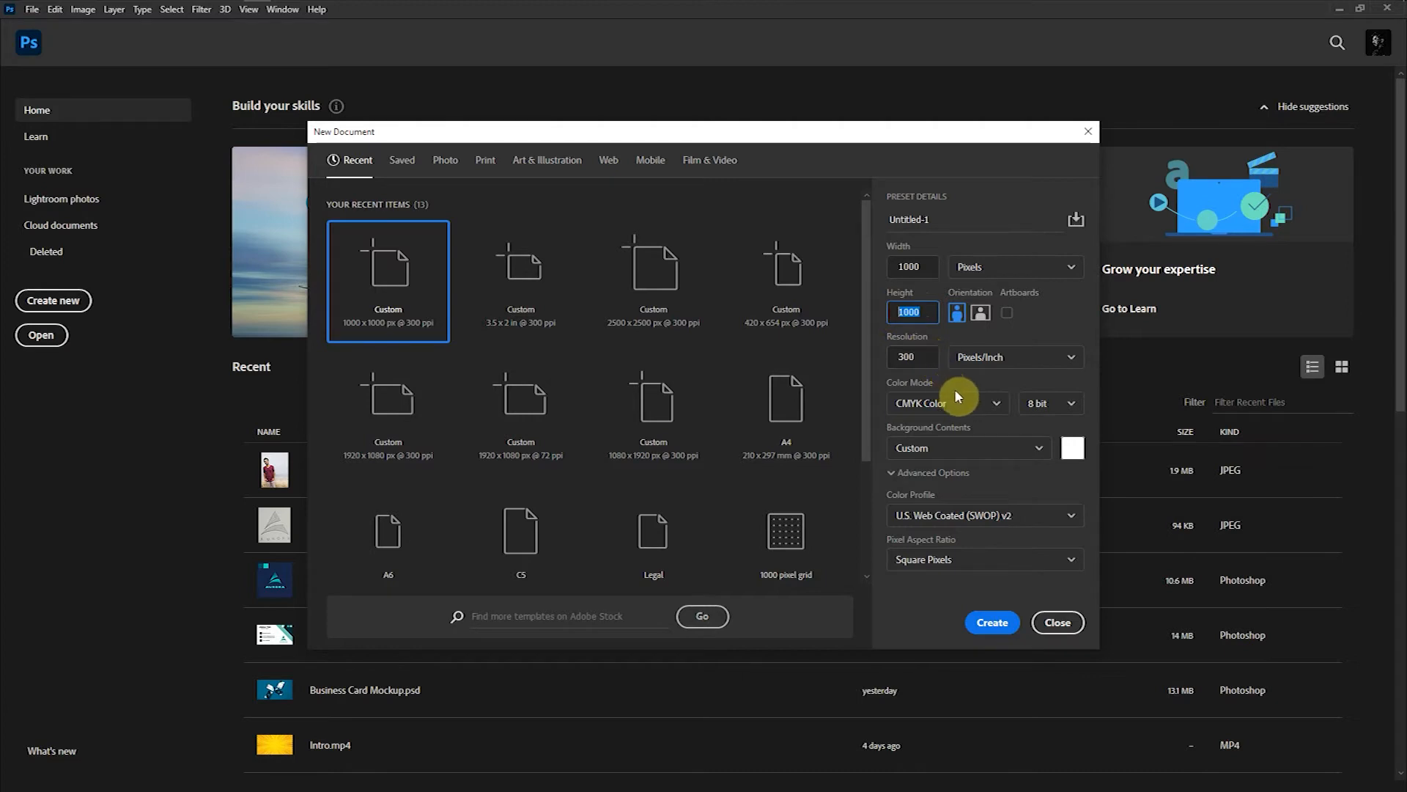
pyautogui.click(973, 405)
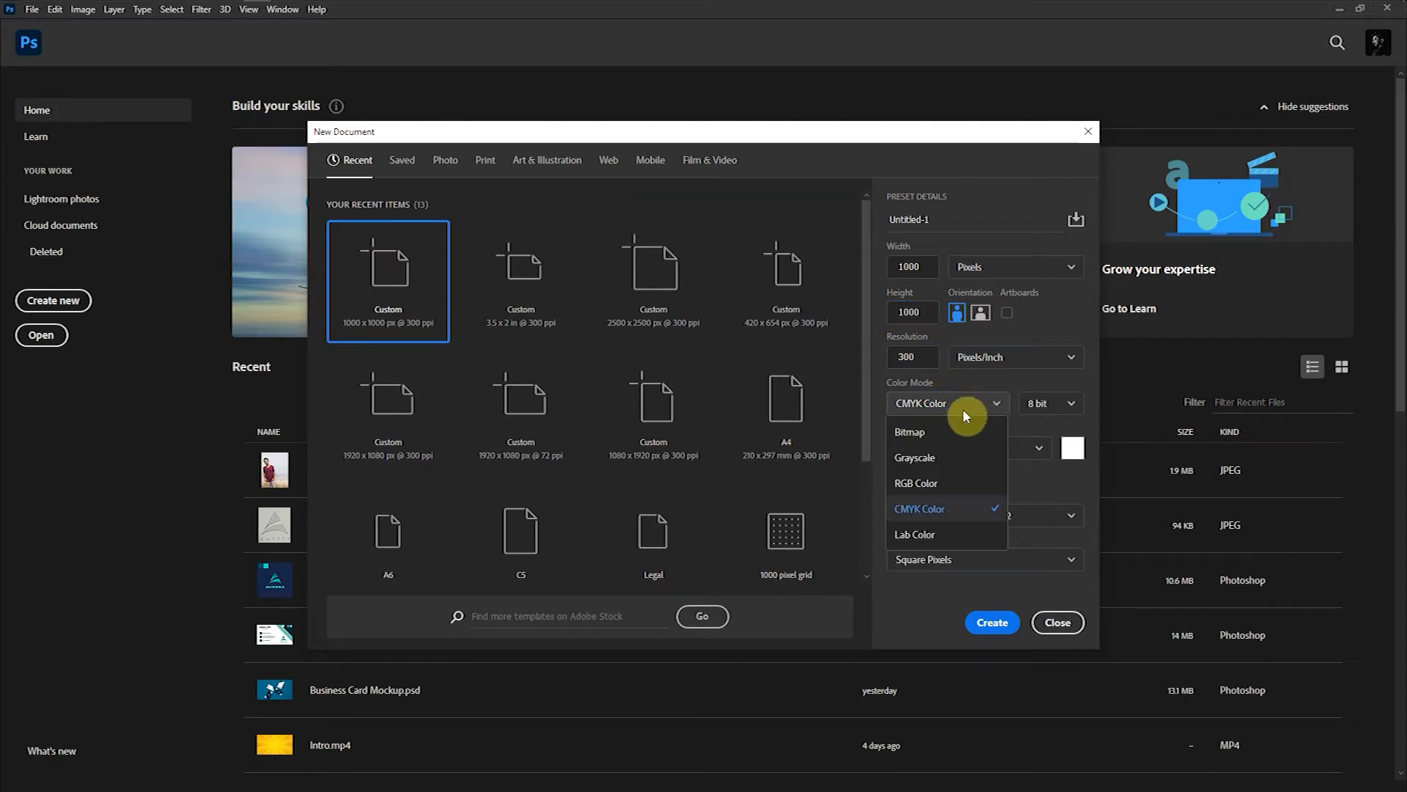
pyautogui.click(944, 486)
pyautogui.click(979, 405)
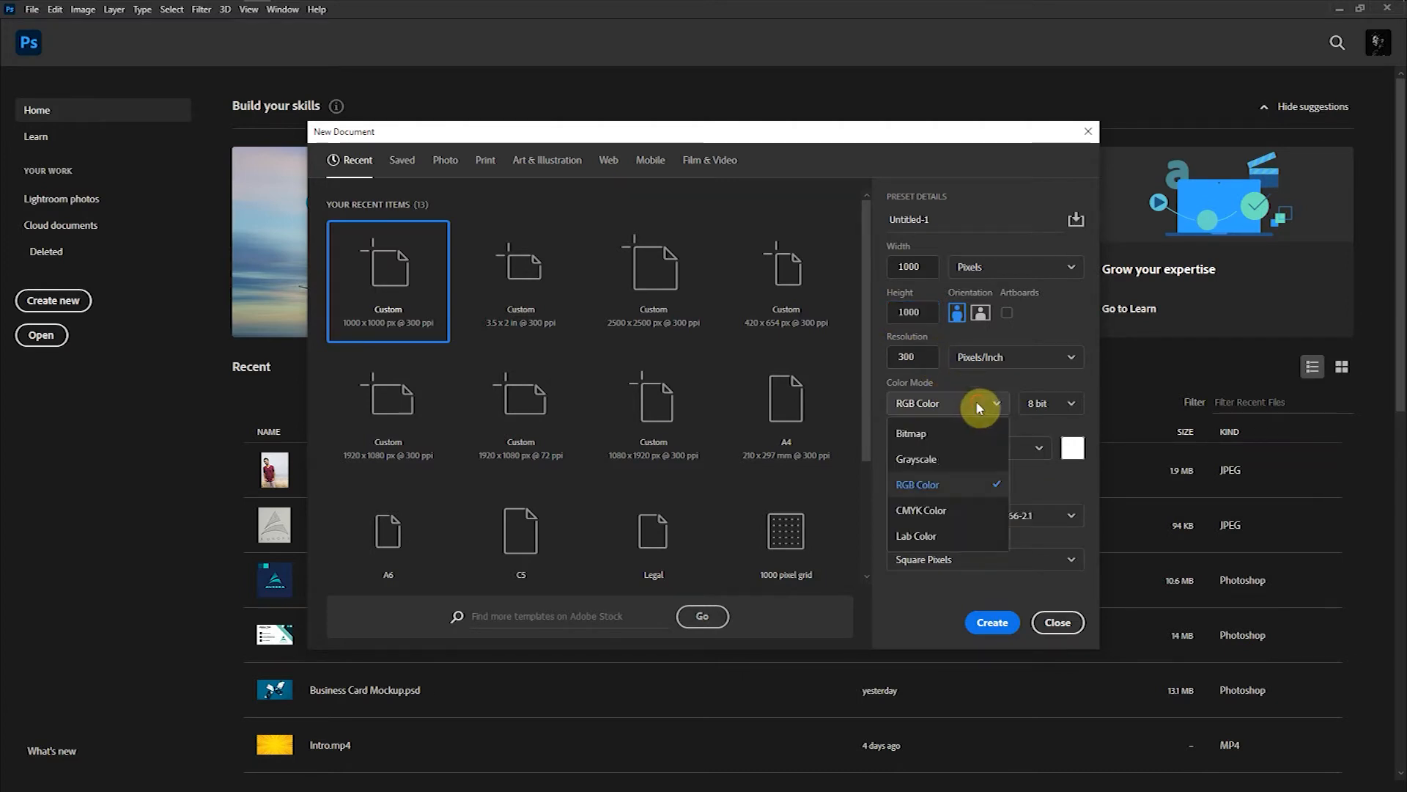
pyautogui.click(951, 513)
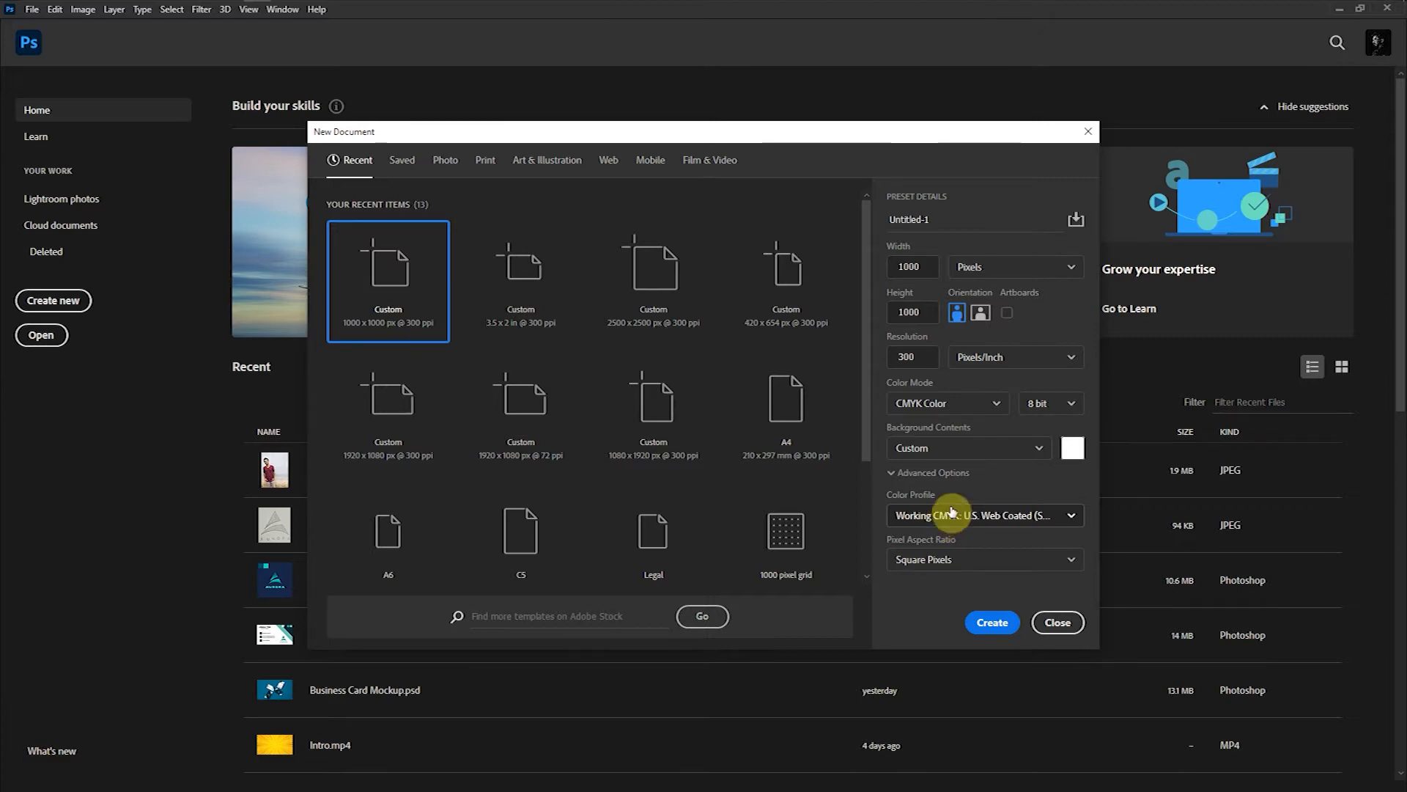
pyautogui.click(982, 408)
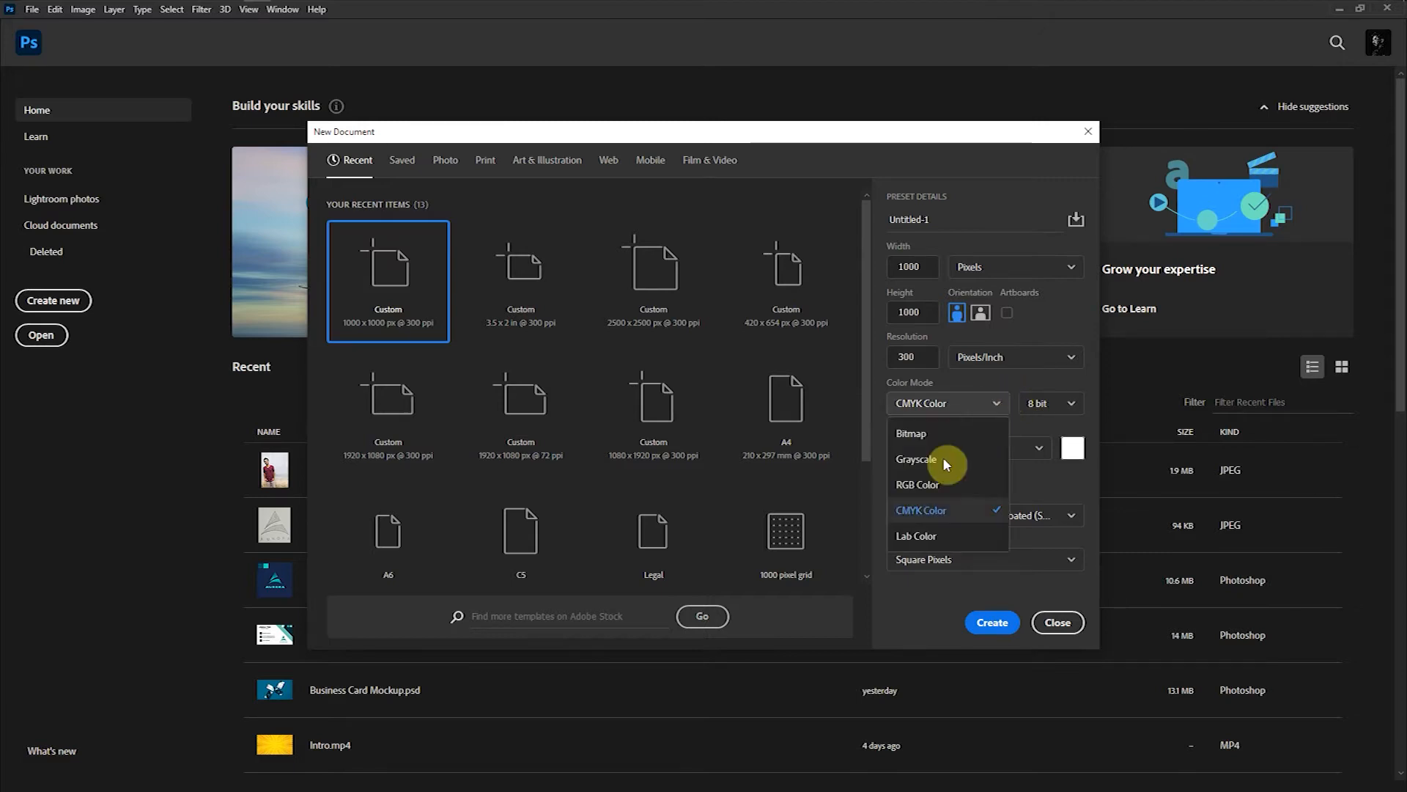
pyautogui.click(935, 508)
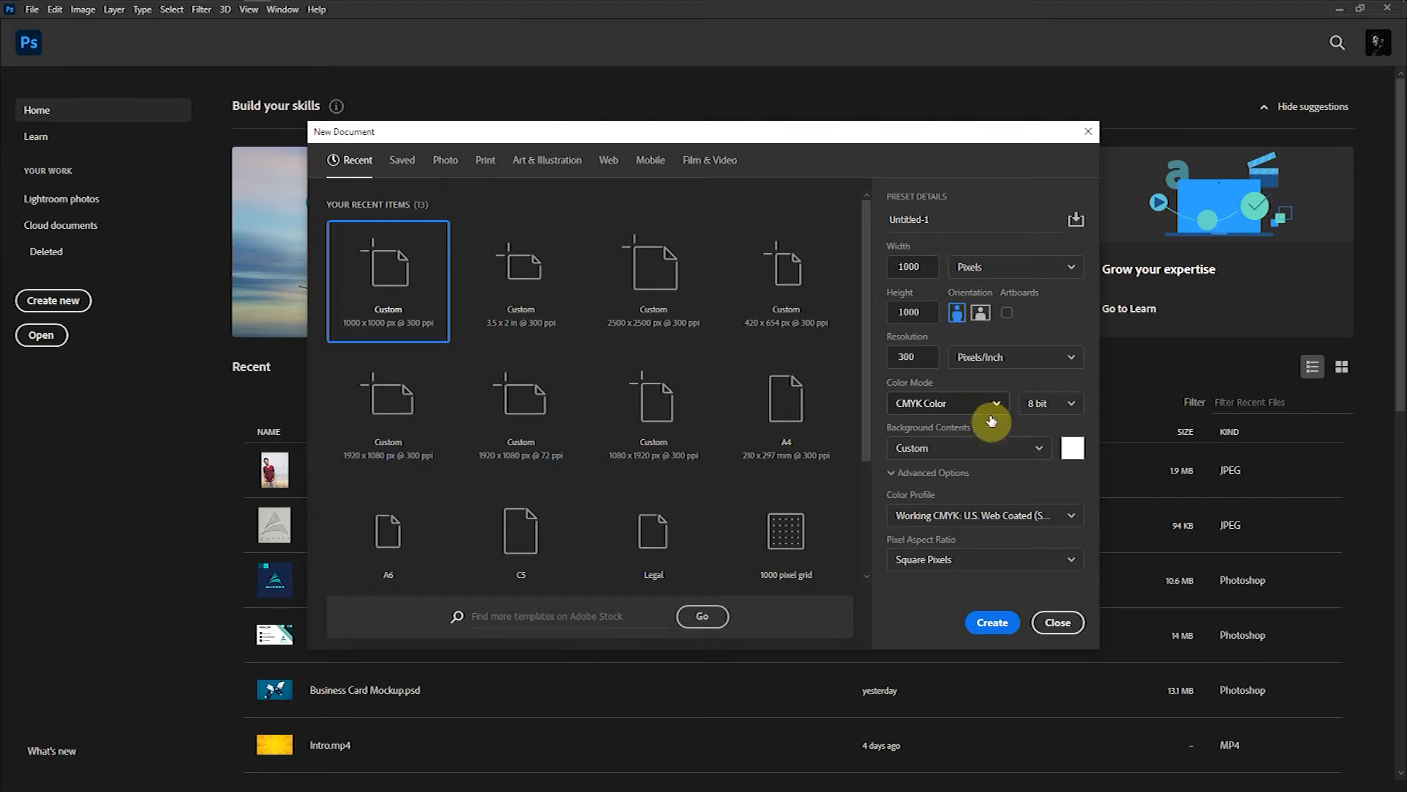
pyautogui.click(1006, 643)
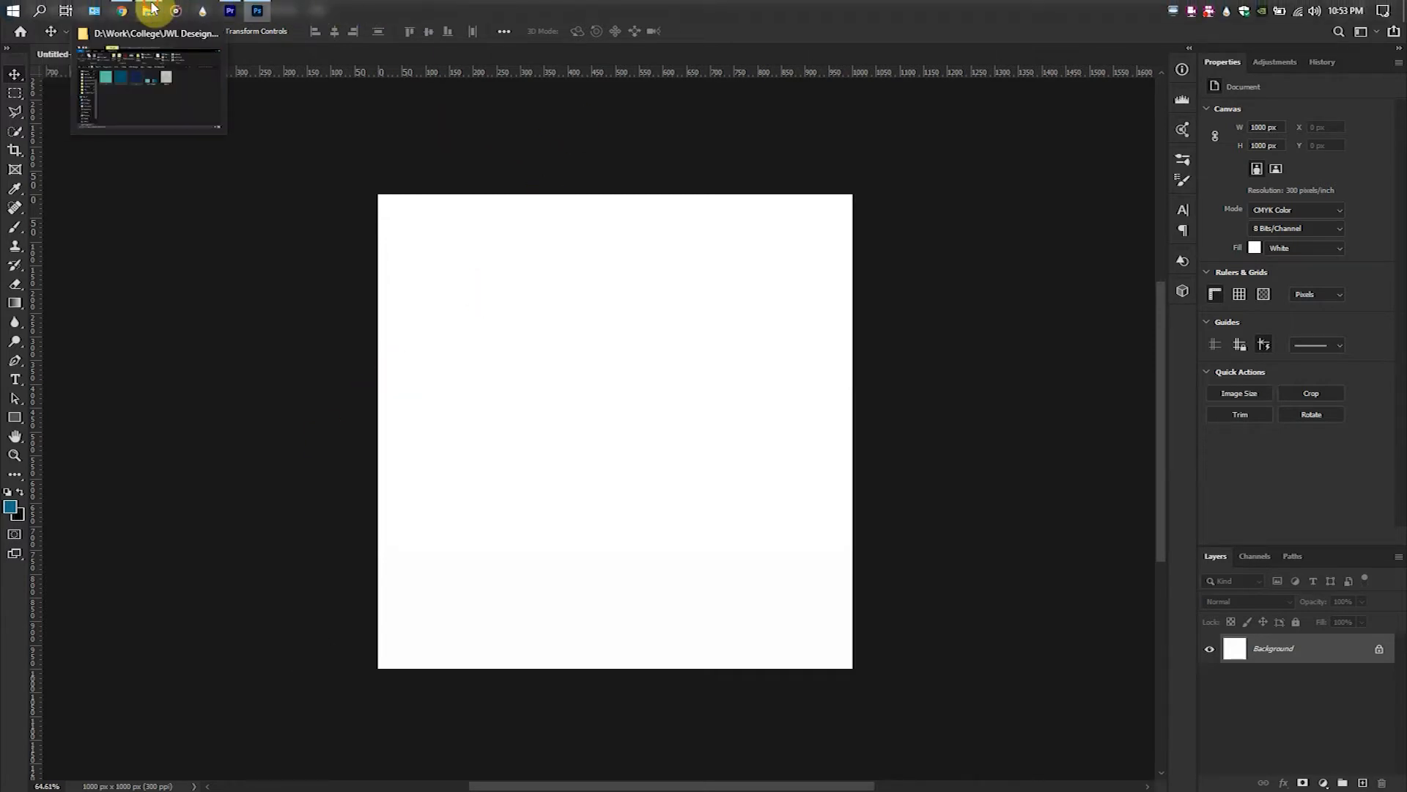
# - Place the Sketch image from the Pre Requisites folder onto the canvas and lock its layer
pyautogui.click(152, 9)
pyautogui.click(817, 268)
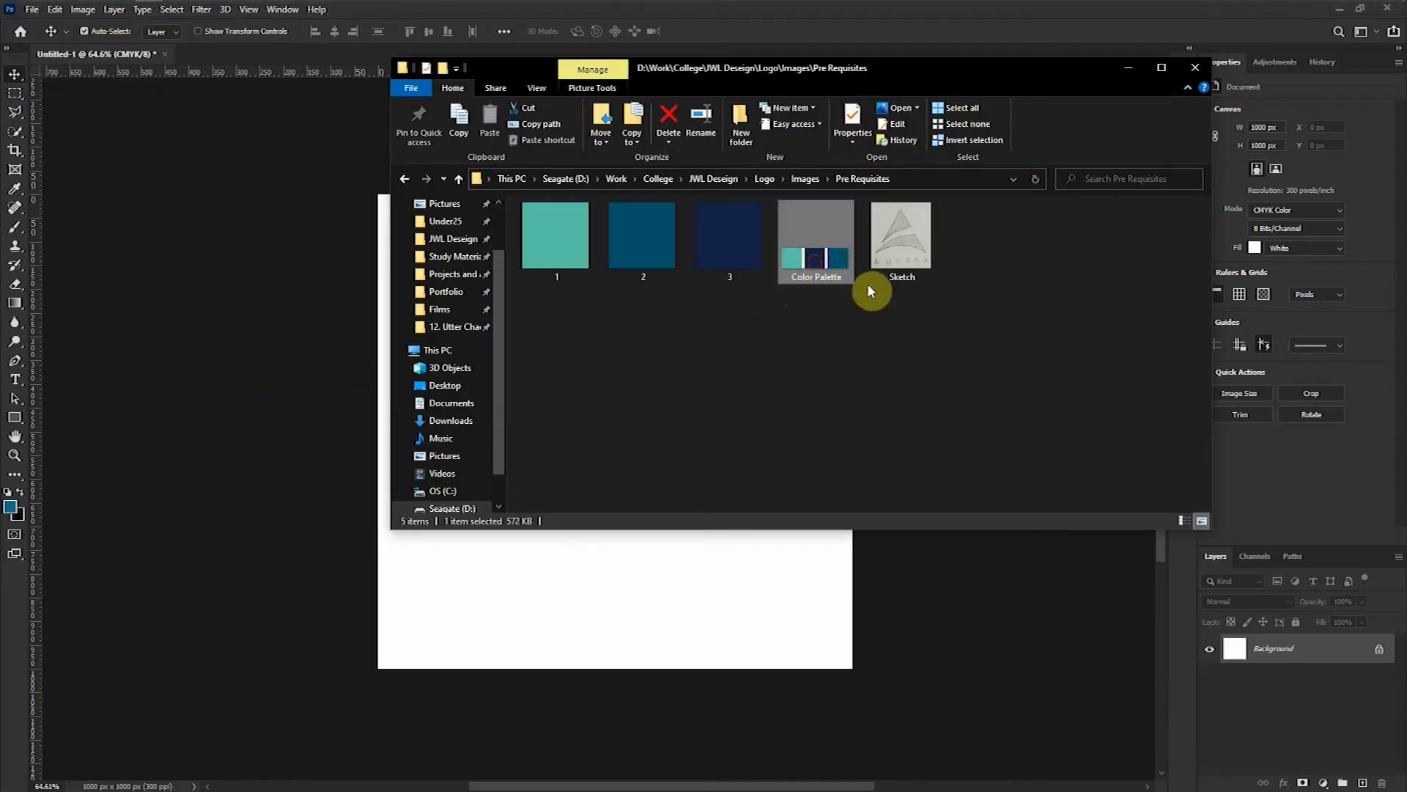
pyautogui.click(907, 258)
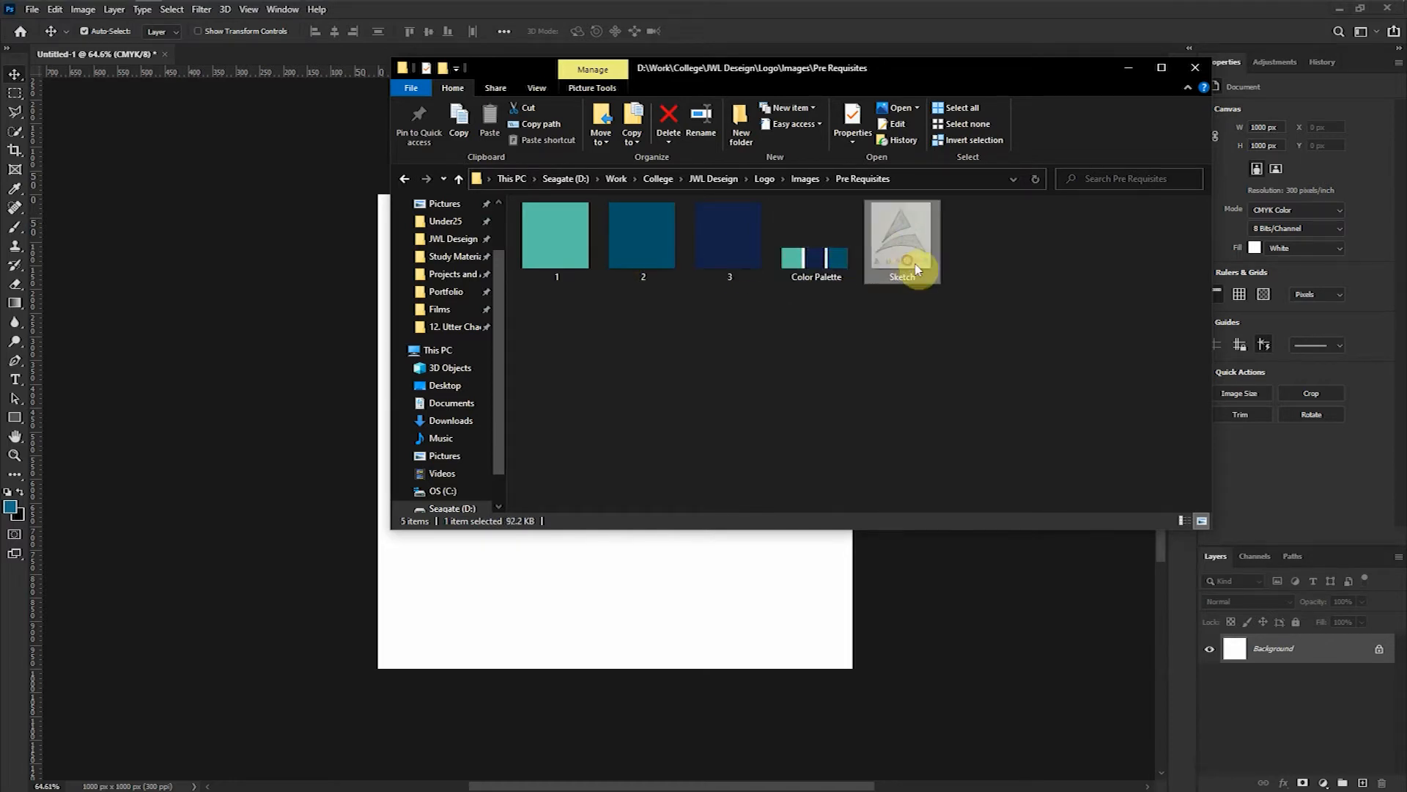
pyautogui.moveTo(920, 250)
pyautogui.mouseDown()
pyautogui.moveTo(901, 235)
pyautogui.moveTo(354, 376)
pyautogui.moveTo(297, 469)
pyautogui.mouseUp()
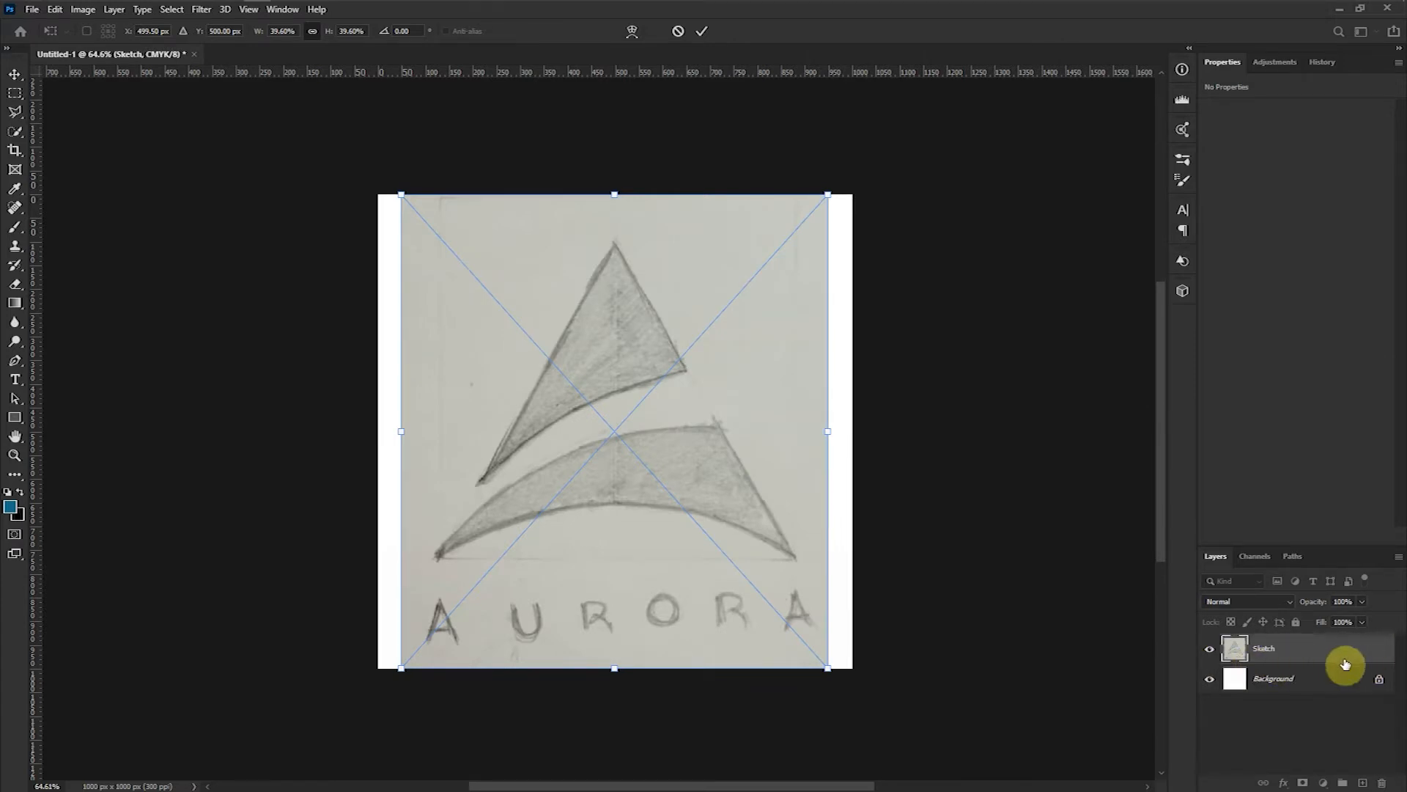
pyautogui.press('Return')
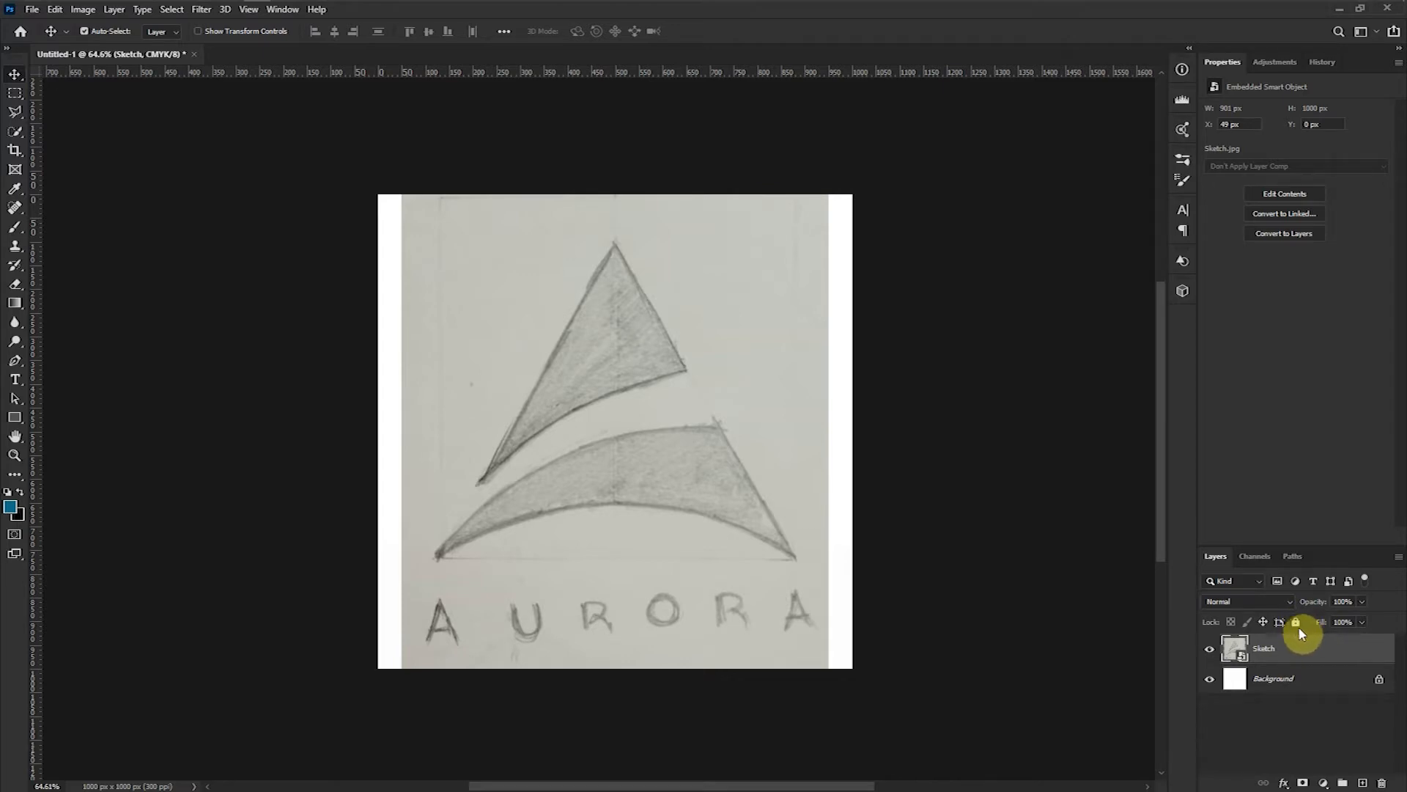
pyautogui.click(1298, 625)
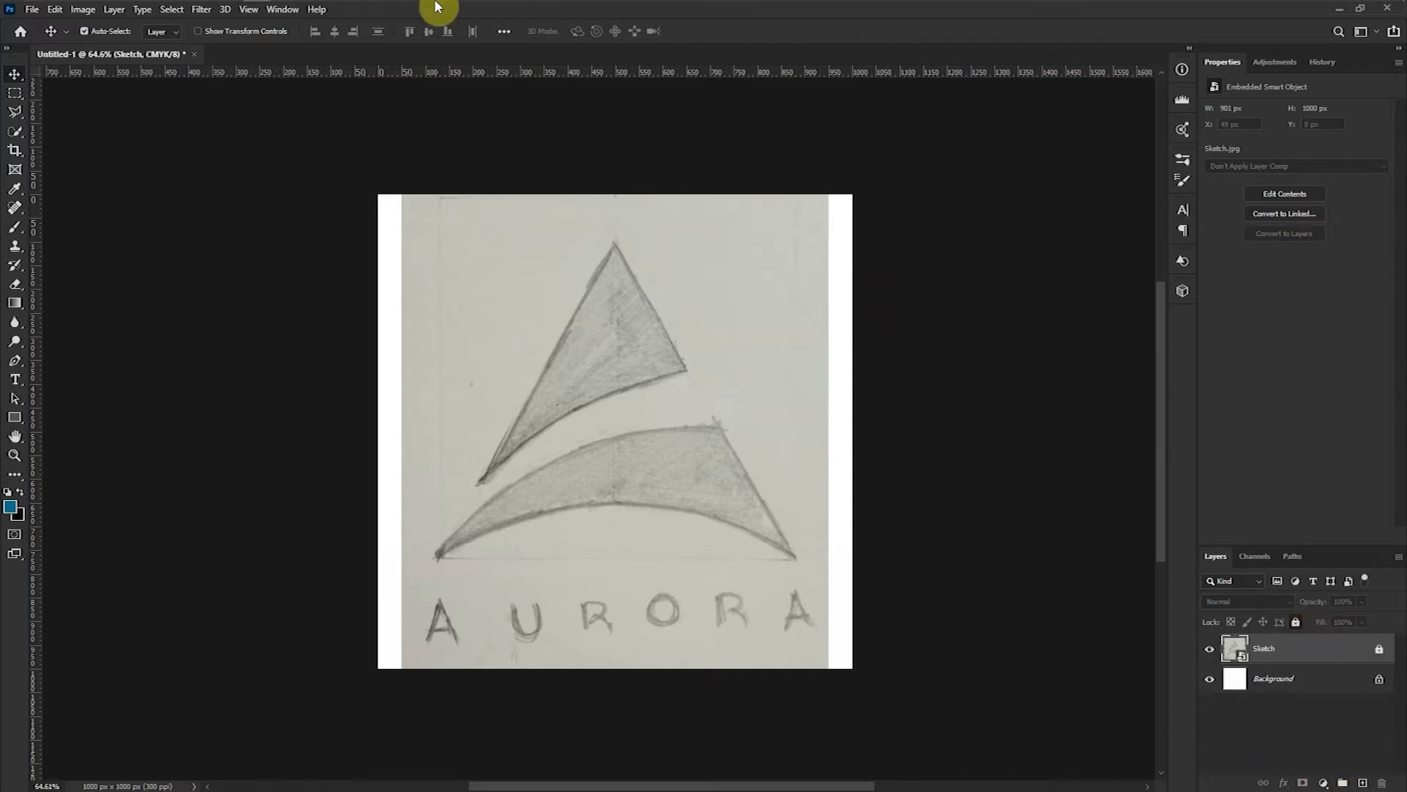
# - Place the Color Palette image in the canvas's upper-left corner, then lock and hide its layer
pyautogui.click(152, 9)
pyautogui.moveTo(810, 253); pyautogui.dragTo(517, 240)
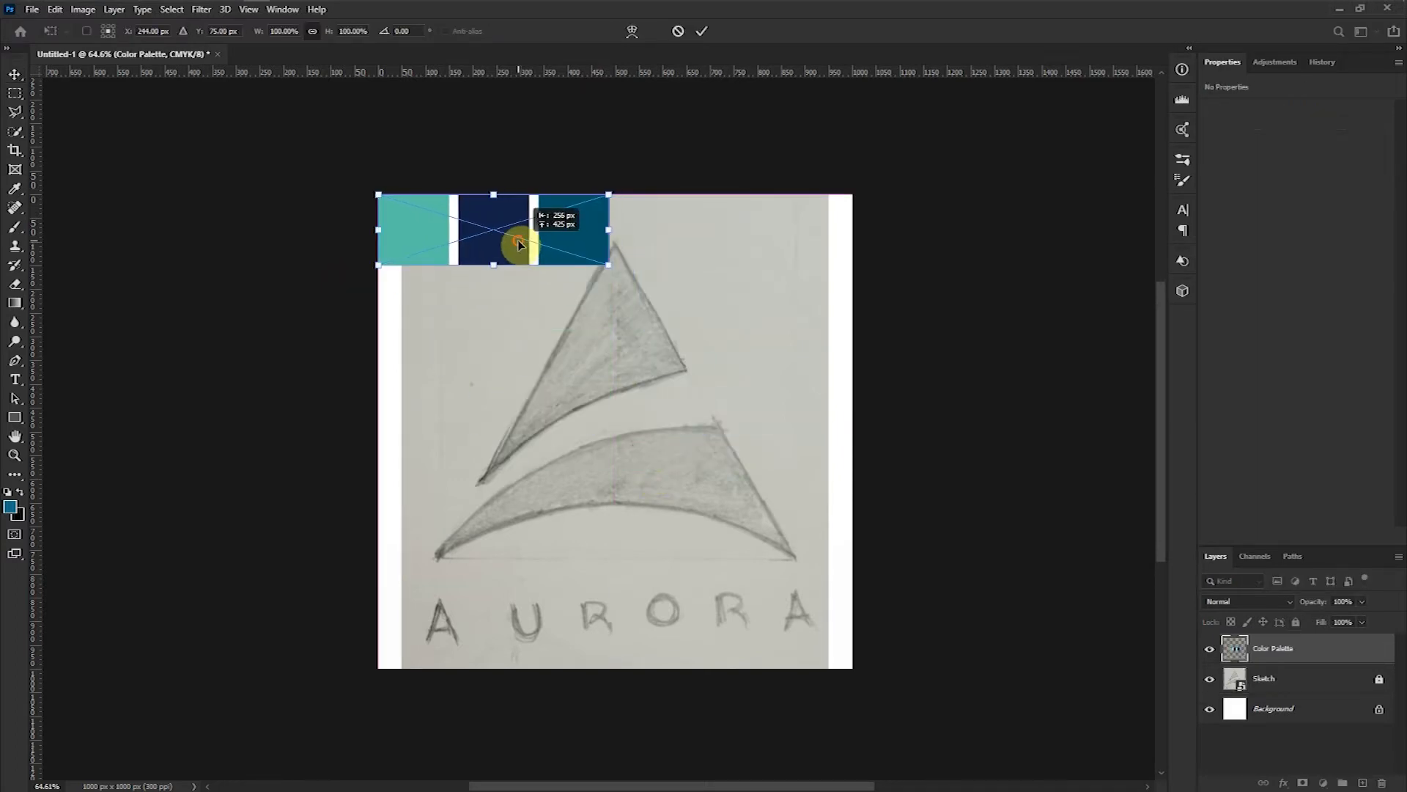
pyautogui.press('Return')
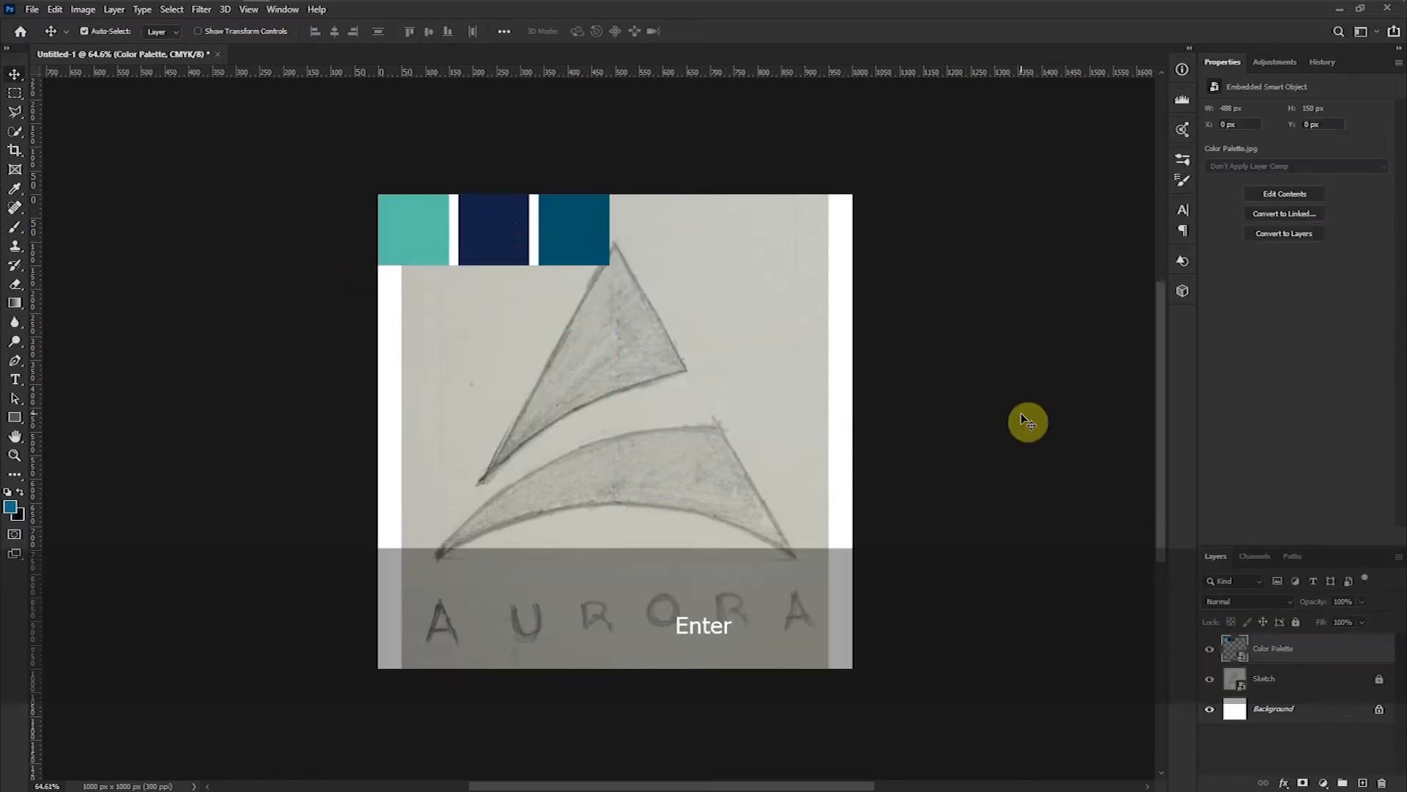
pyautogui.click(1295, 621)
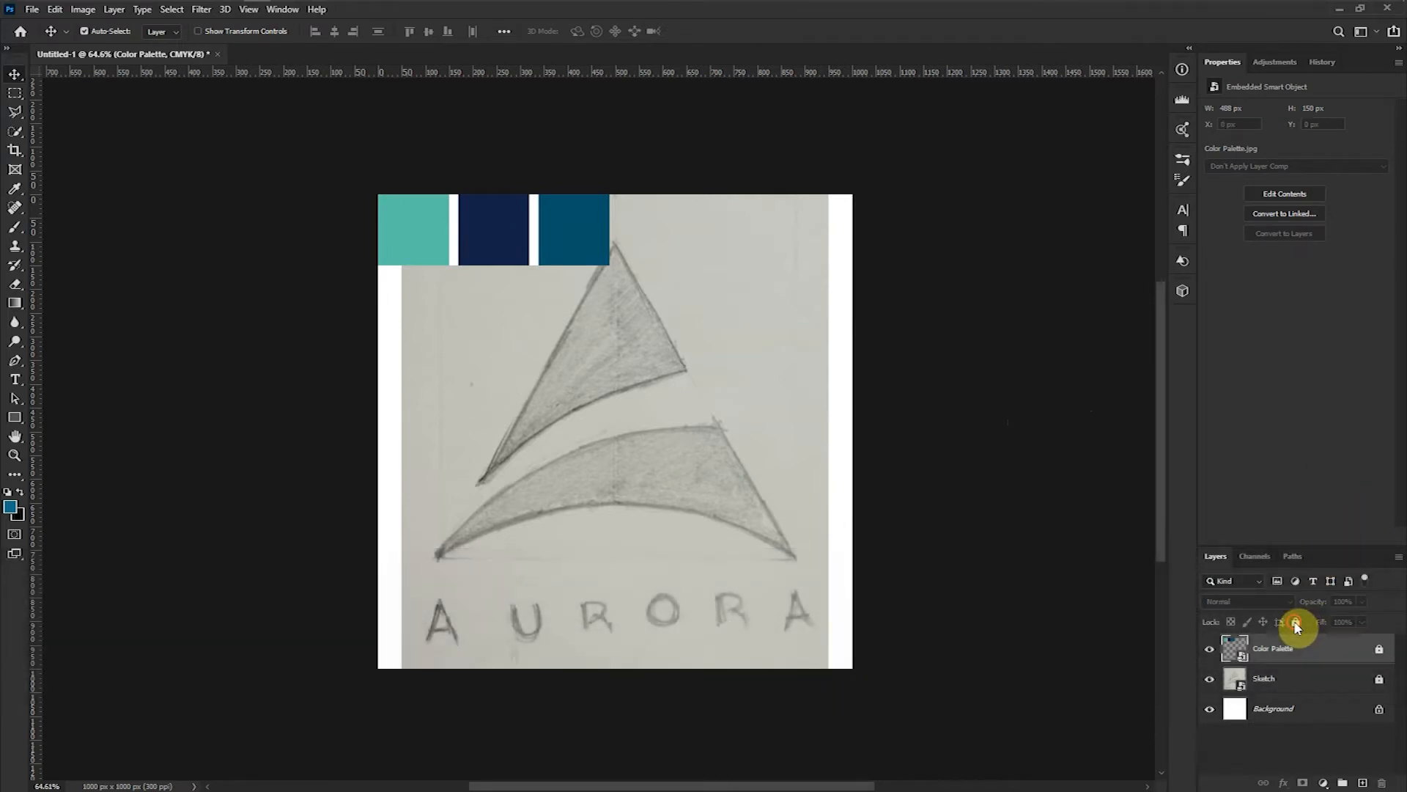
pyautogui.click(1210, 649)
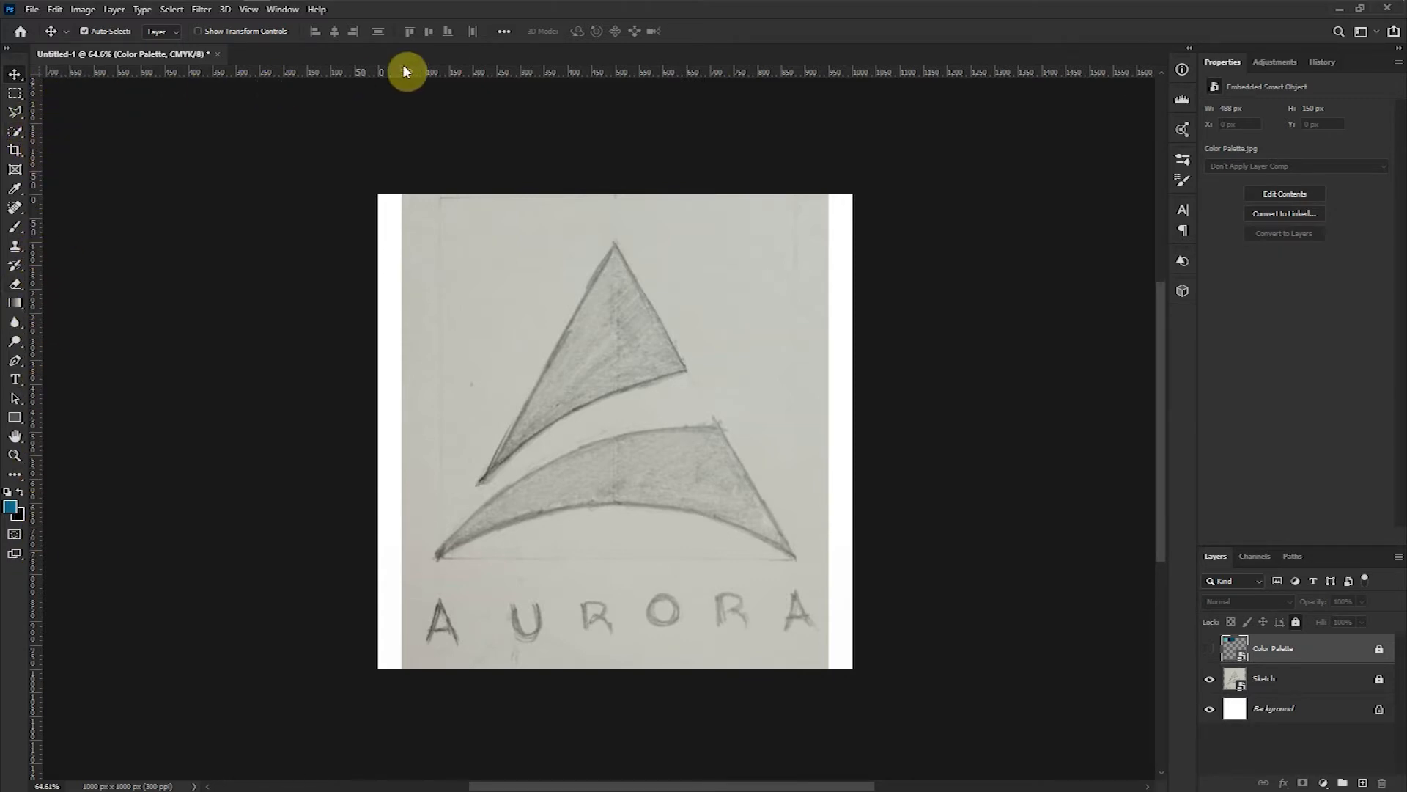
# - Hide the rulers and show them again
pyautogui.click(247, 9)
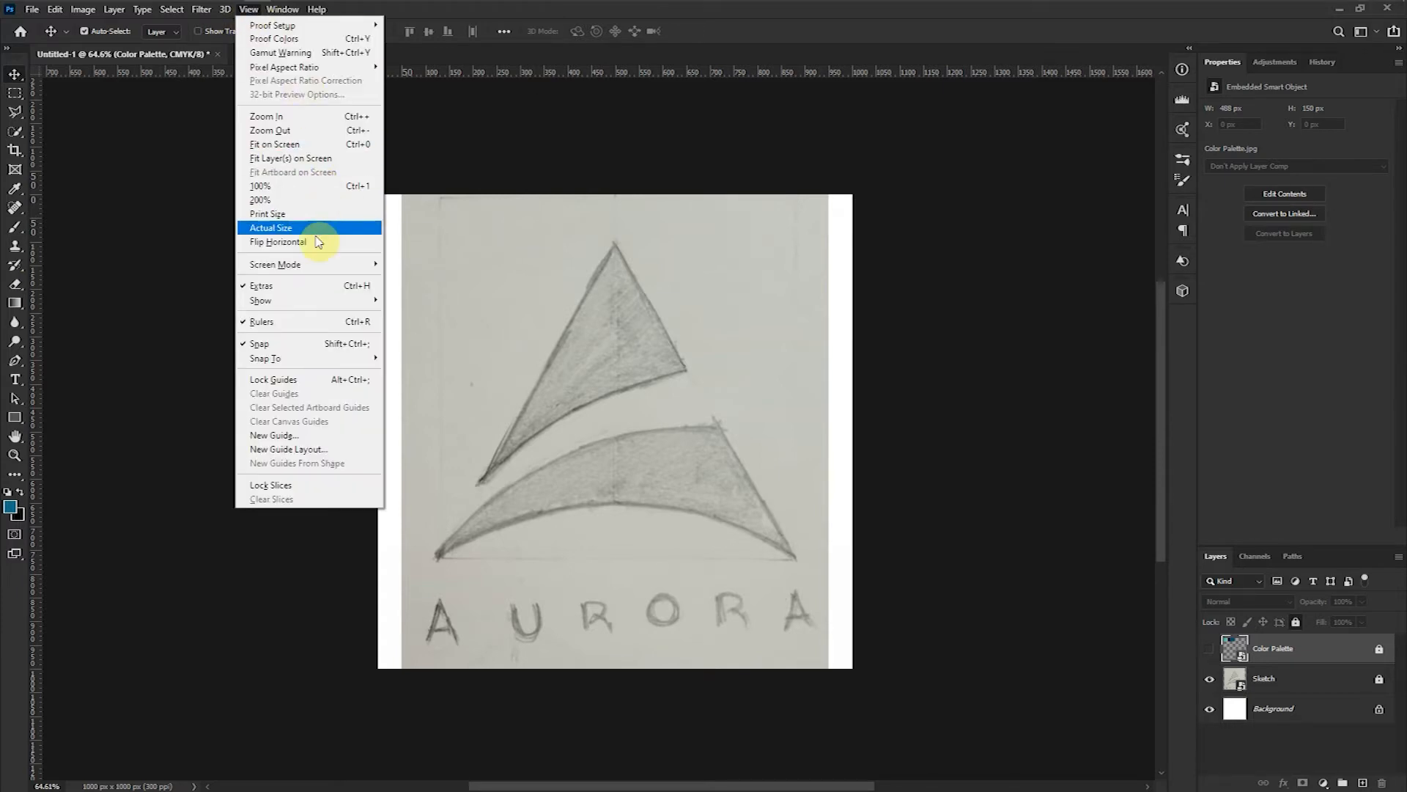
pyautogui.click(306, 321)
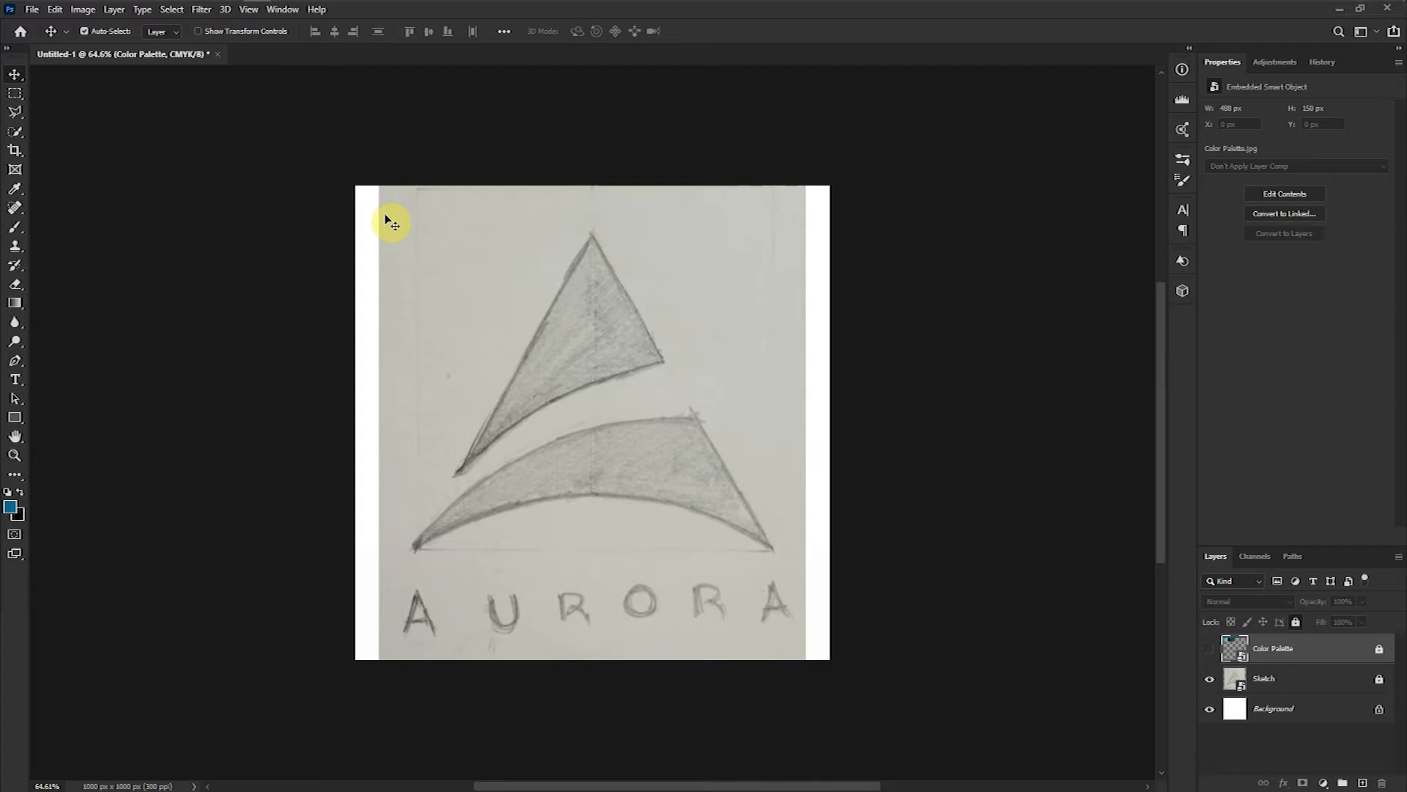
pyautogui.hotkey('ctrl', 'r')
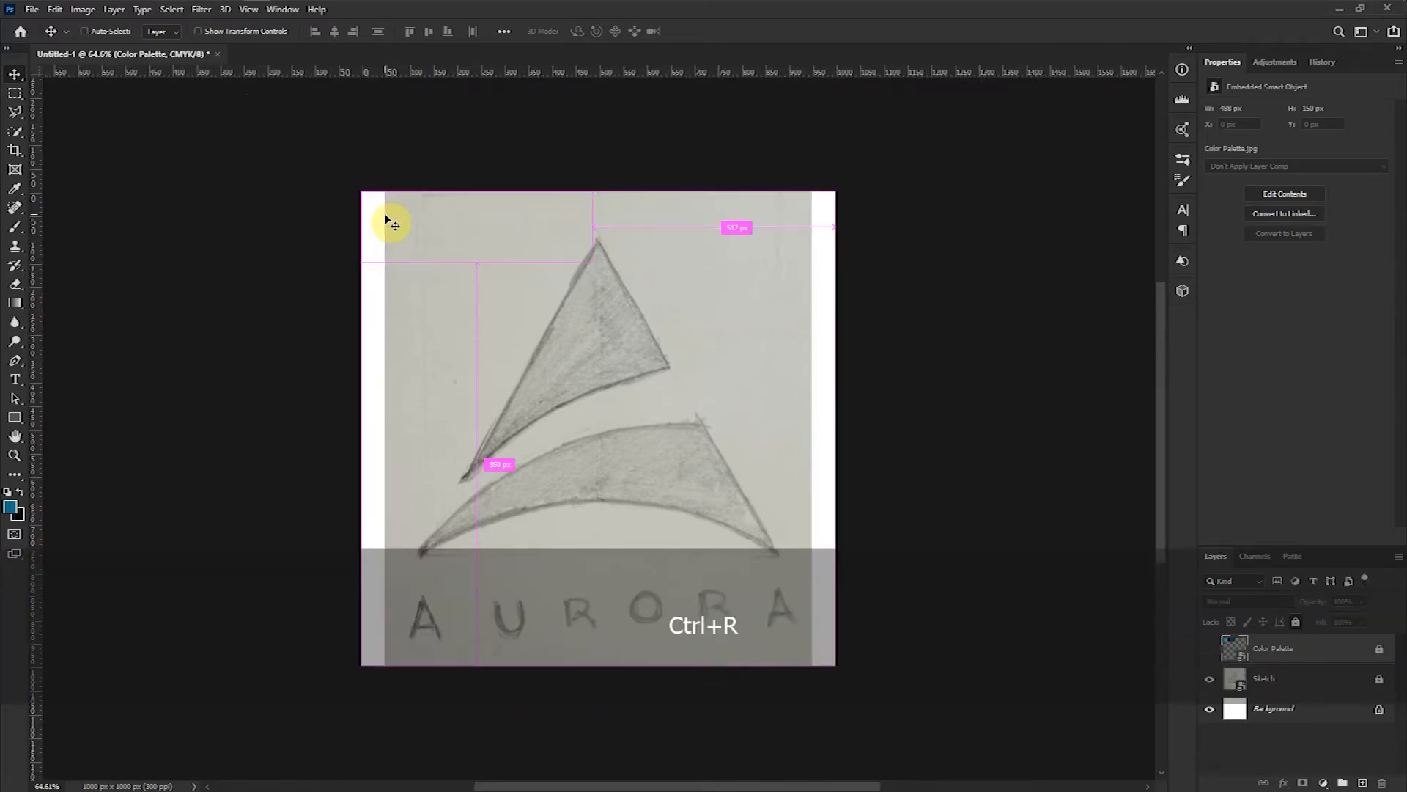
# - Add two vertical and two horizontal guides at the left, top, right and bottom extents of the sketched triangular emblem
pyautogui.moveTo(33, 301)
pyautogui.mouseDown()
pyautogui.moveTo(347, 379)
pyautogui.moveTo(419, 423)
pyautogui.mouseUp()
pyautogui.moveTo(600, 72); pyautogui.dragTo(662, 240)
pyautogui.moveTo(35, 309); pyautogui.dragTo(777, 334)
pyautogui.moveTo(626, 71); pyautogui.dragTo(709, 558)
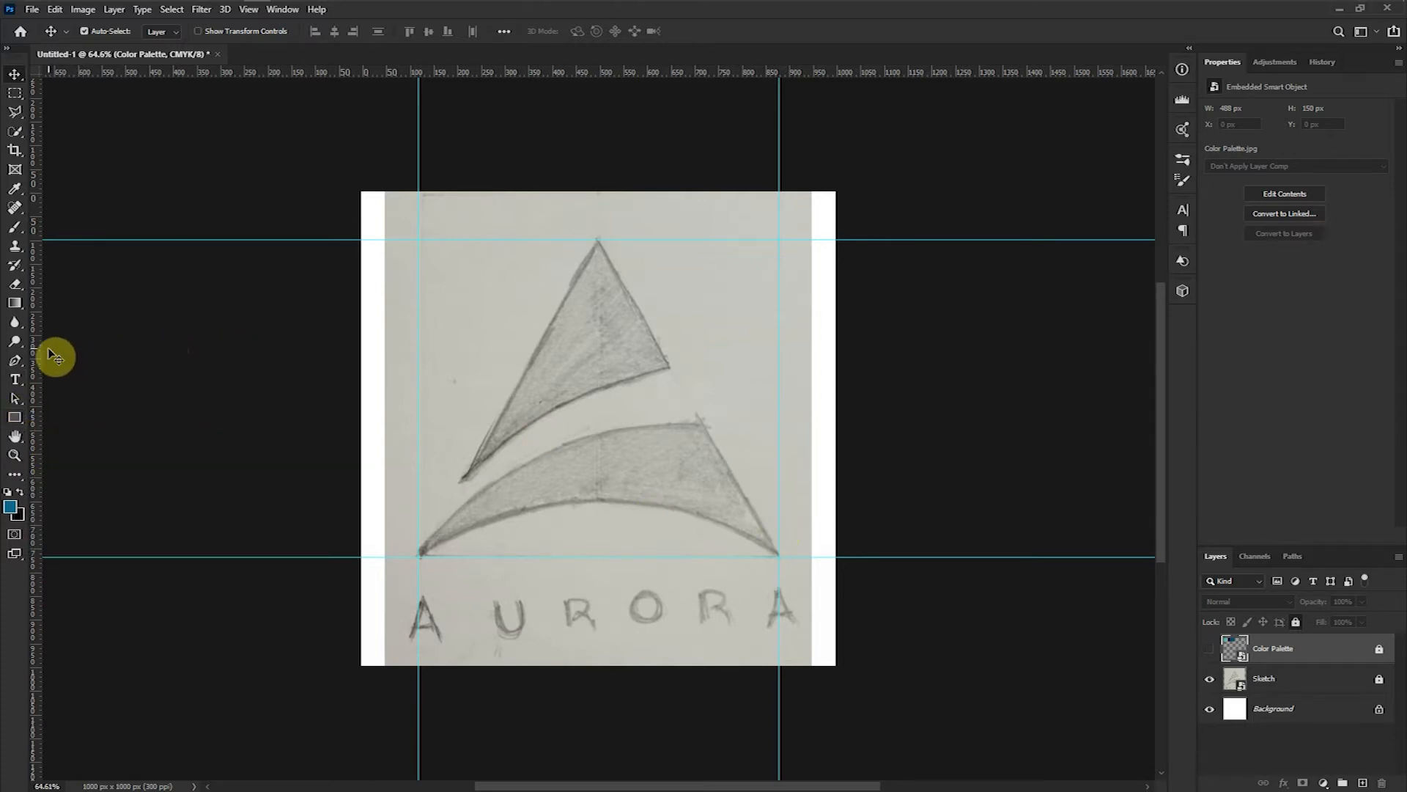
# - With the Pen tool in Shape mode, trace the lower sketched form's bottom curve and straight right edge
pyautogui.click(18, 362)
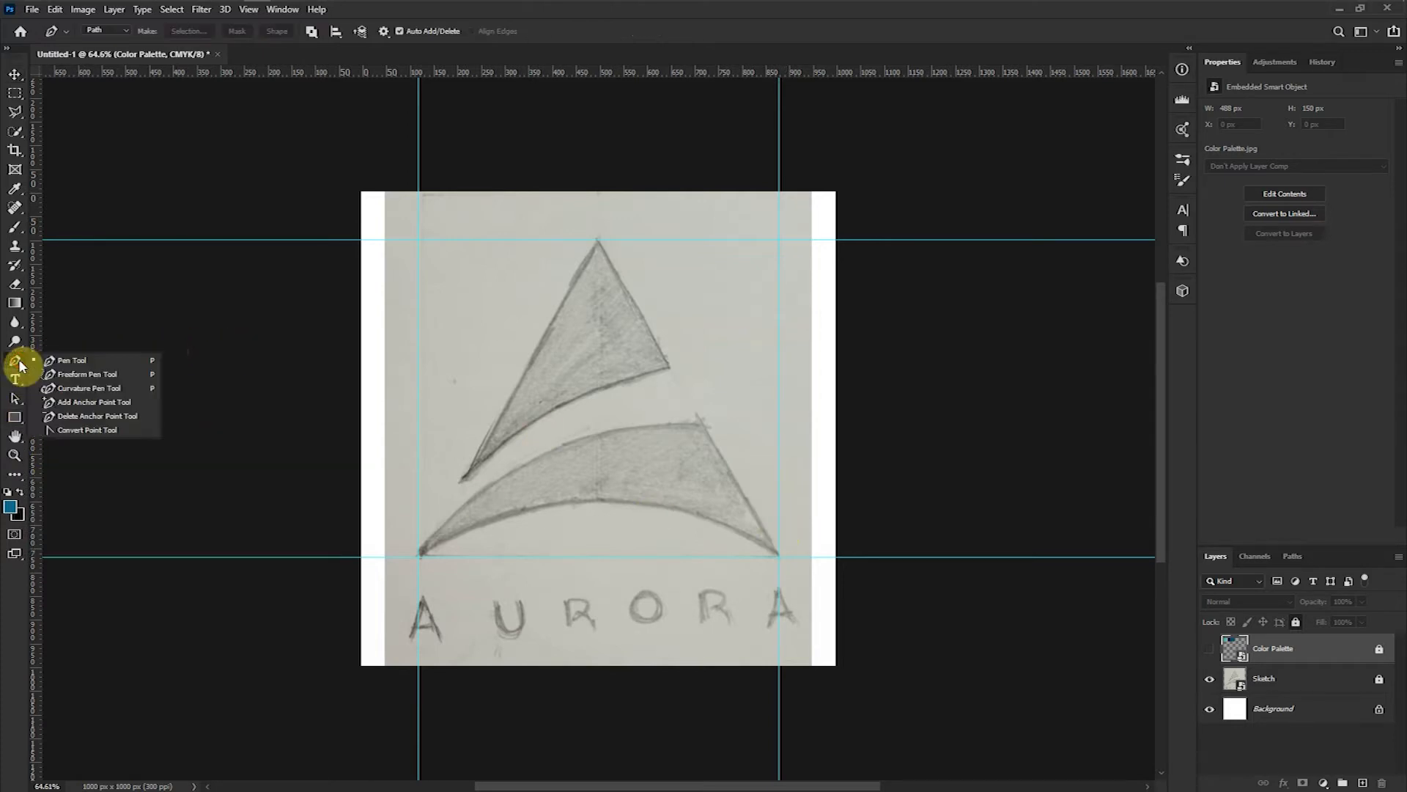
pyautogui.click(67, 360)
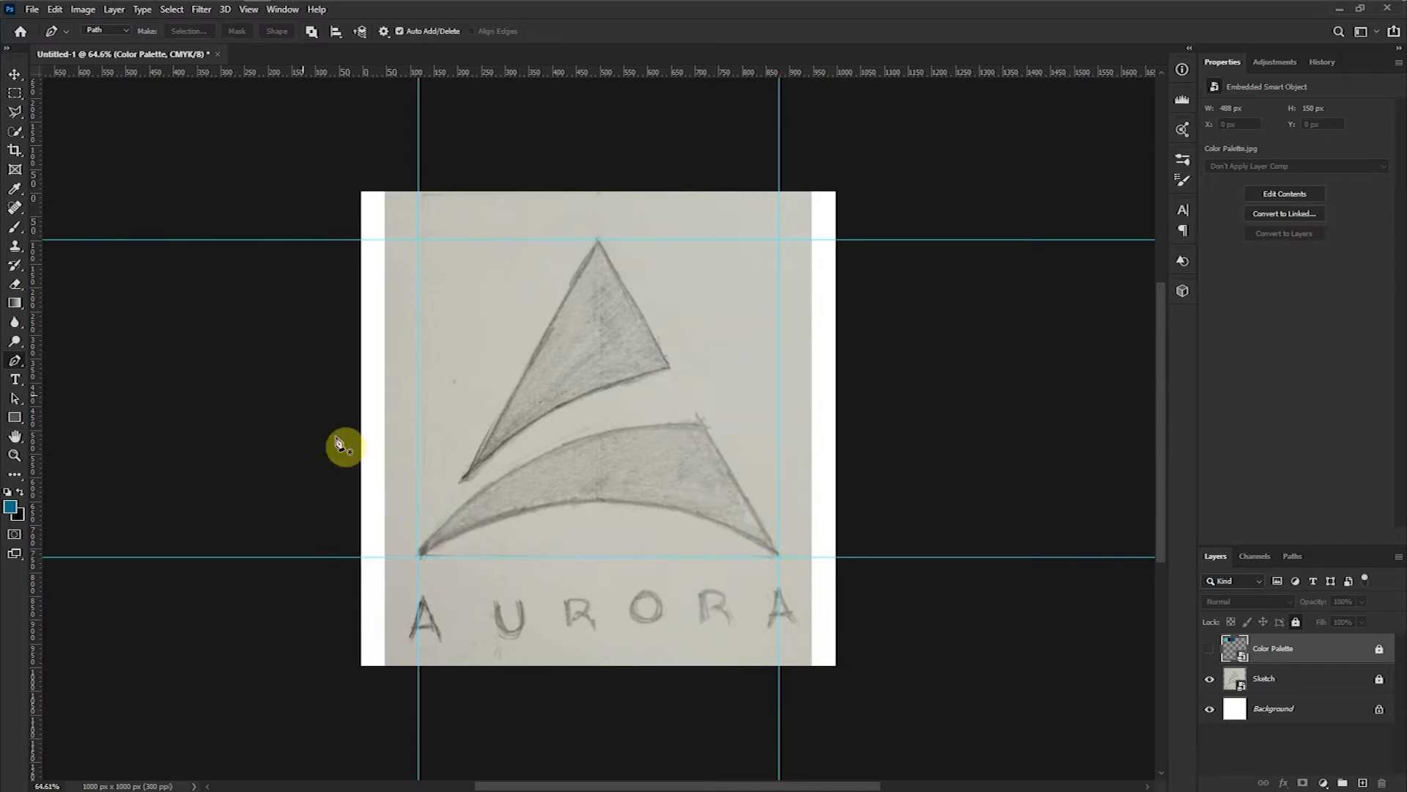
pyautogui.click(98, 31)
pyautogui.click(104, 42)
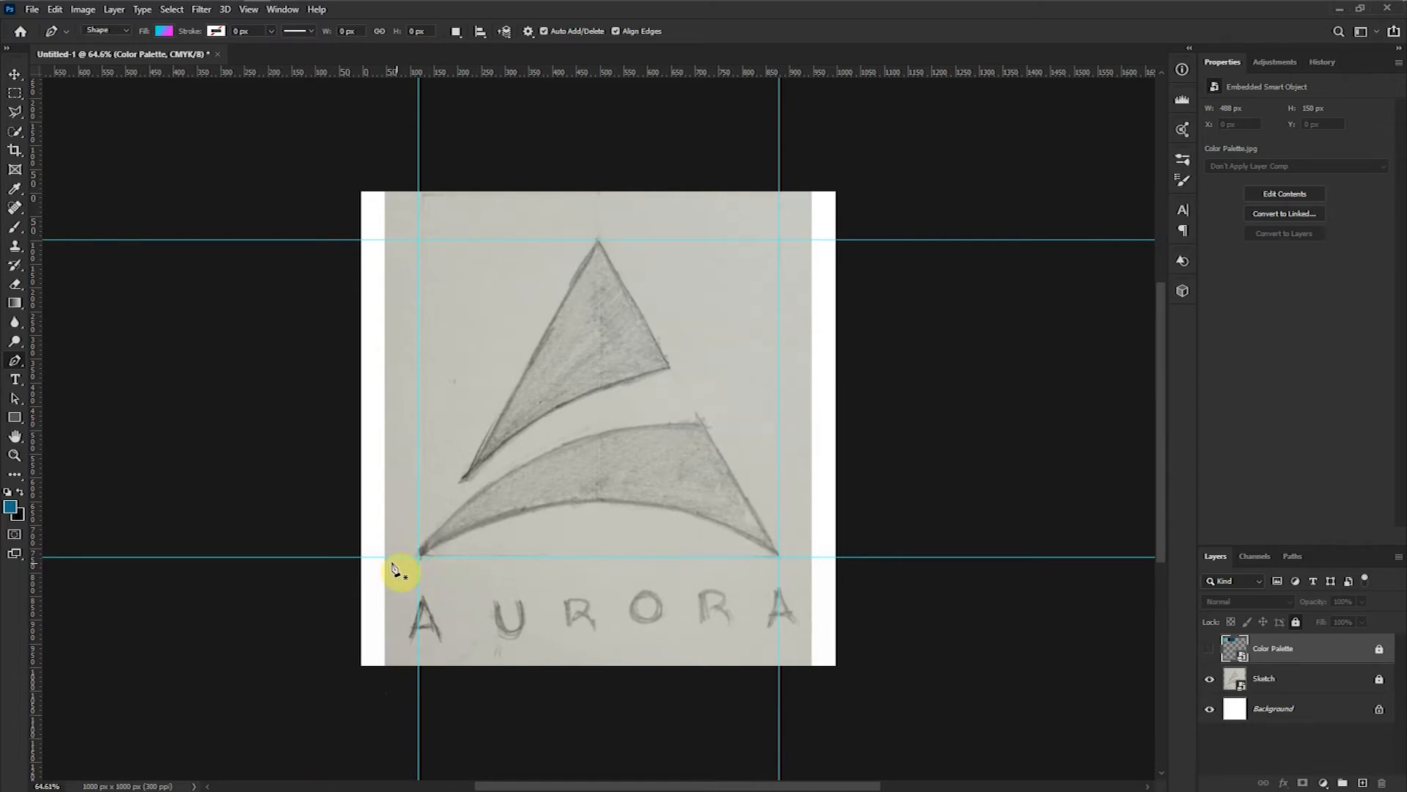
pyautogui.click(419, 557)
pyautogui.moveTo(778, 557); pyautogui.dragTo(907, 593)
pyautogui.press('alt')
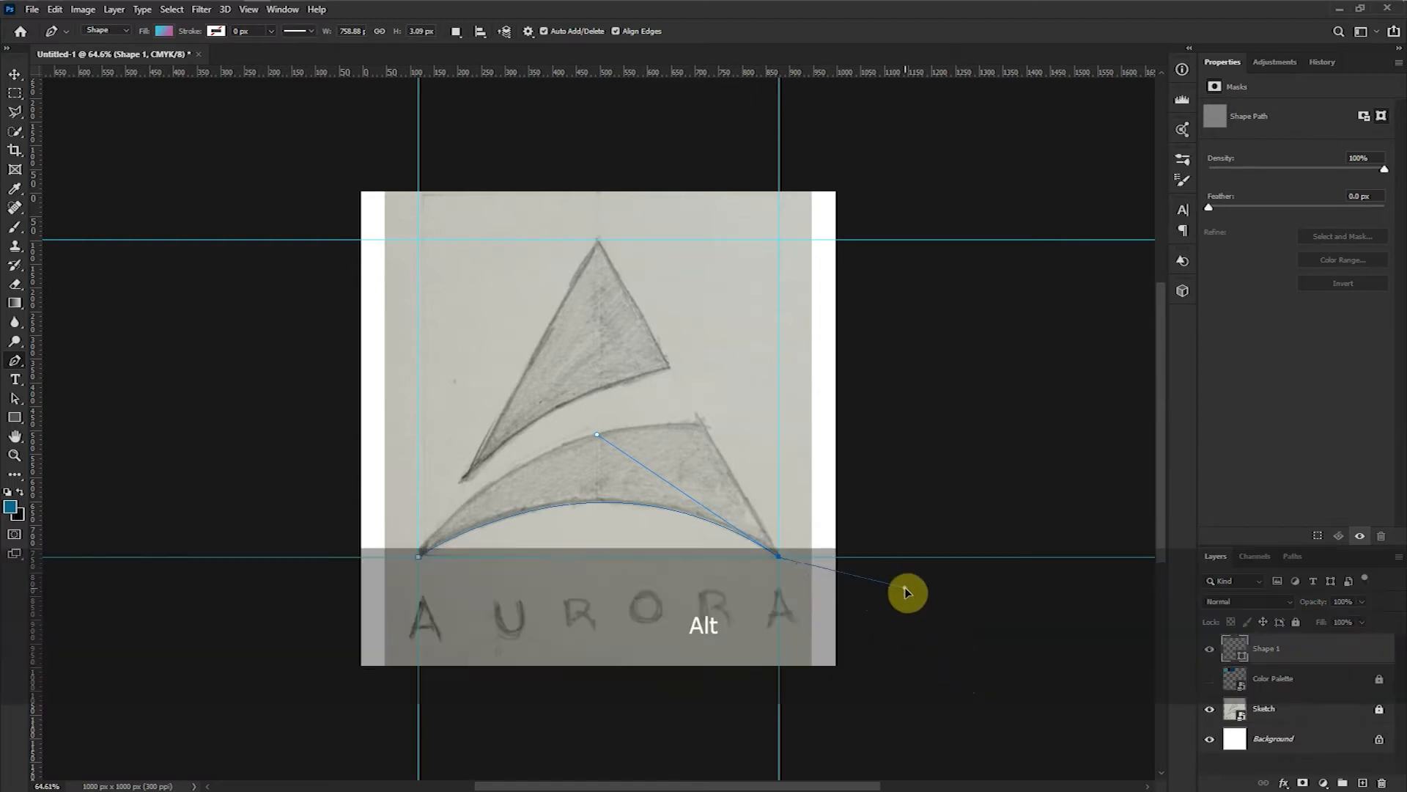
pyautogui.moveTo(811, 518); pyautogui.dragTo(746, 501)
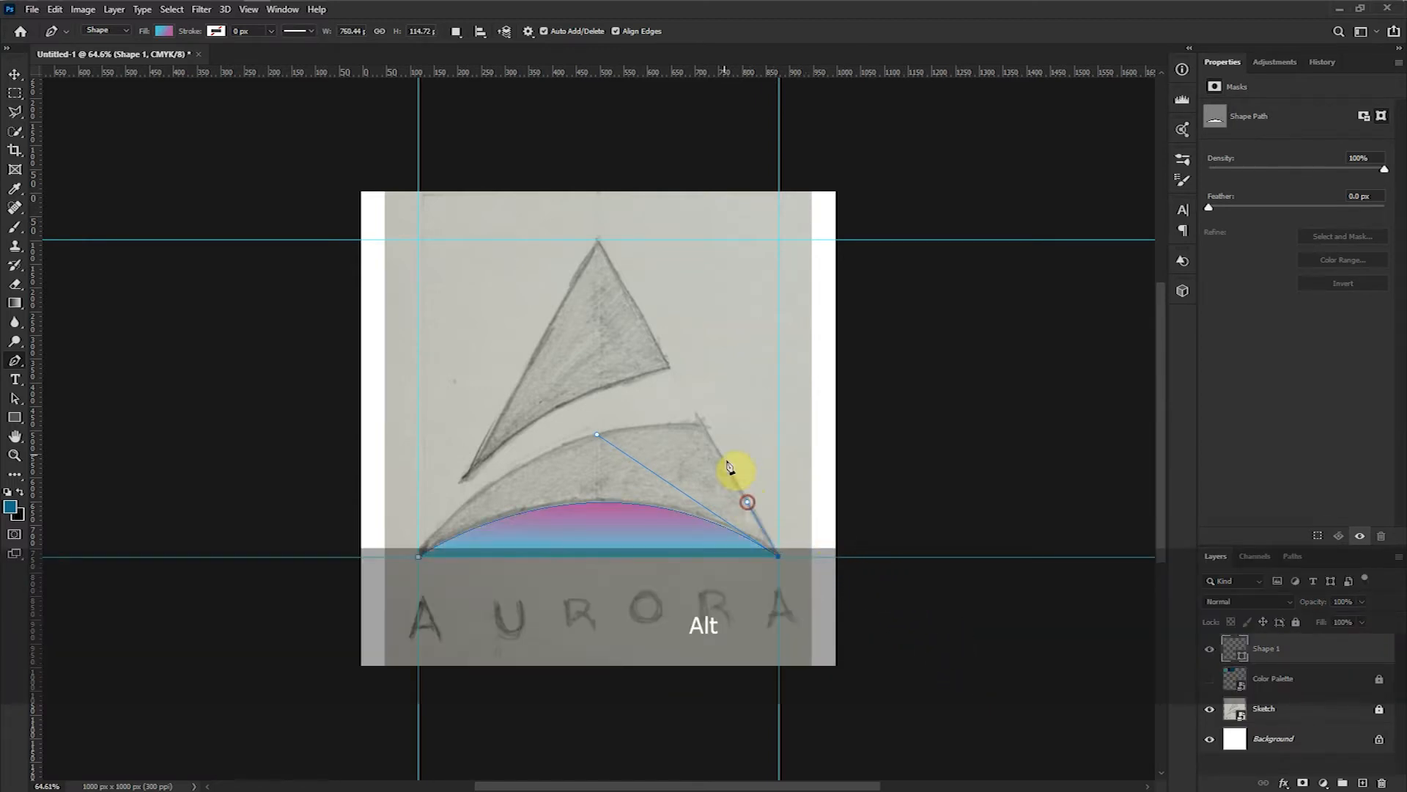
pyautogui.click(705, 428)
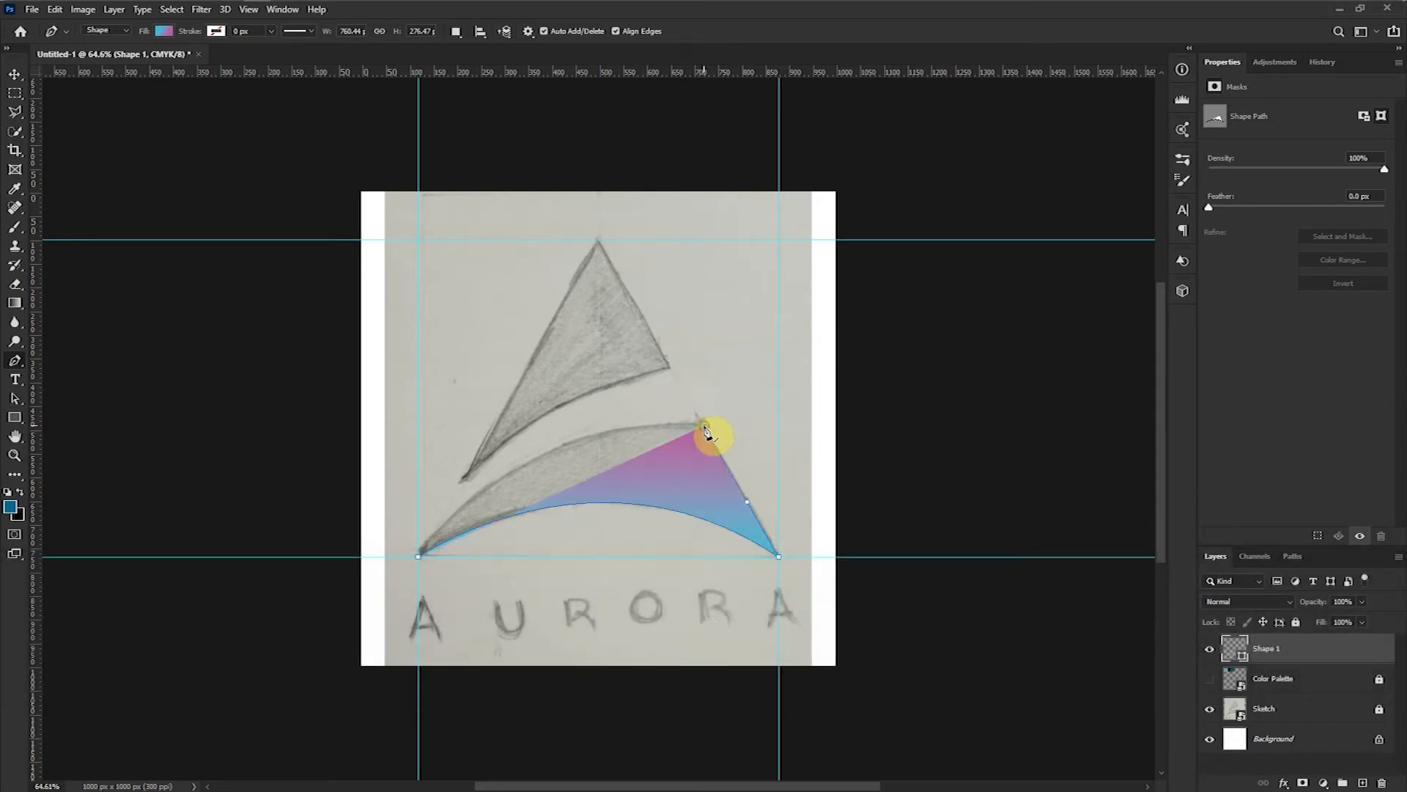
# - Remove the shape's fill and close its path along the upper curve to the lower-left corner
pyautogui.click(164, 31)
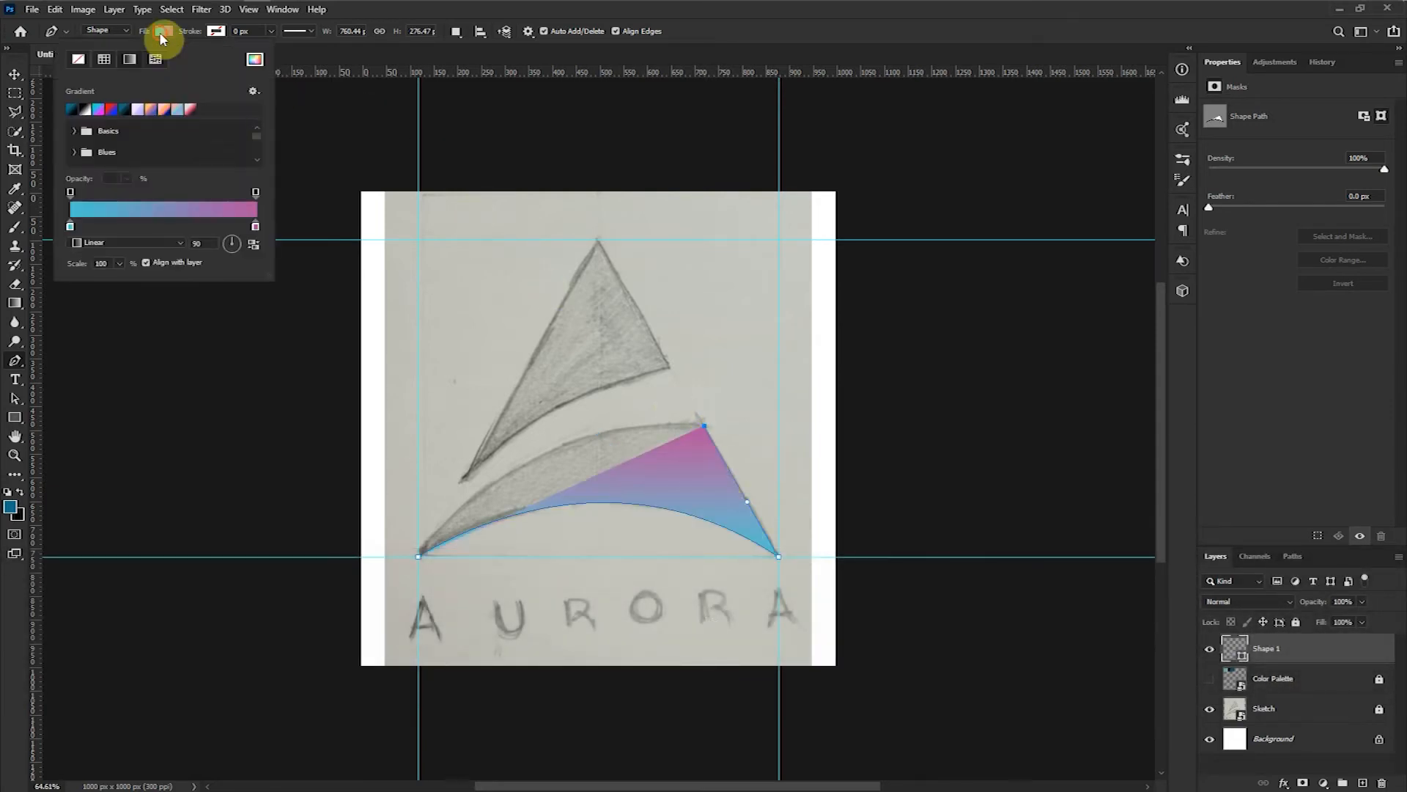
pyautogui.click(79, 59)
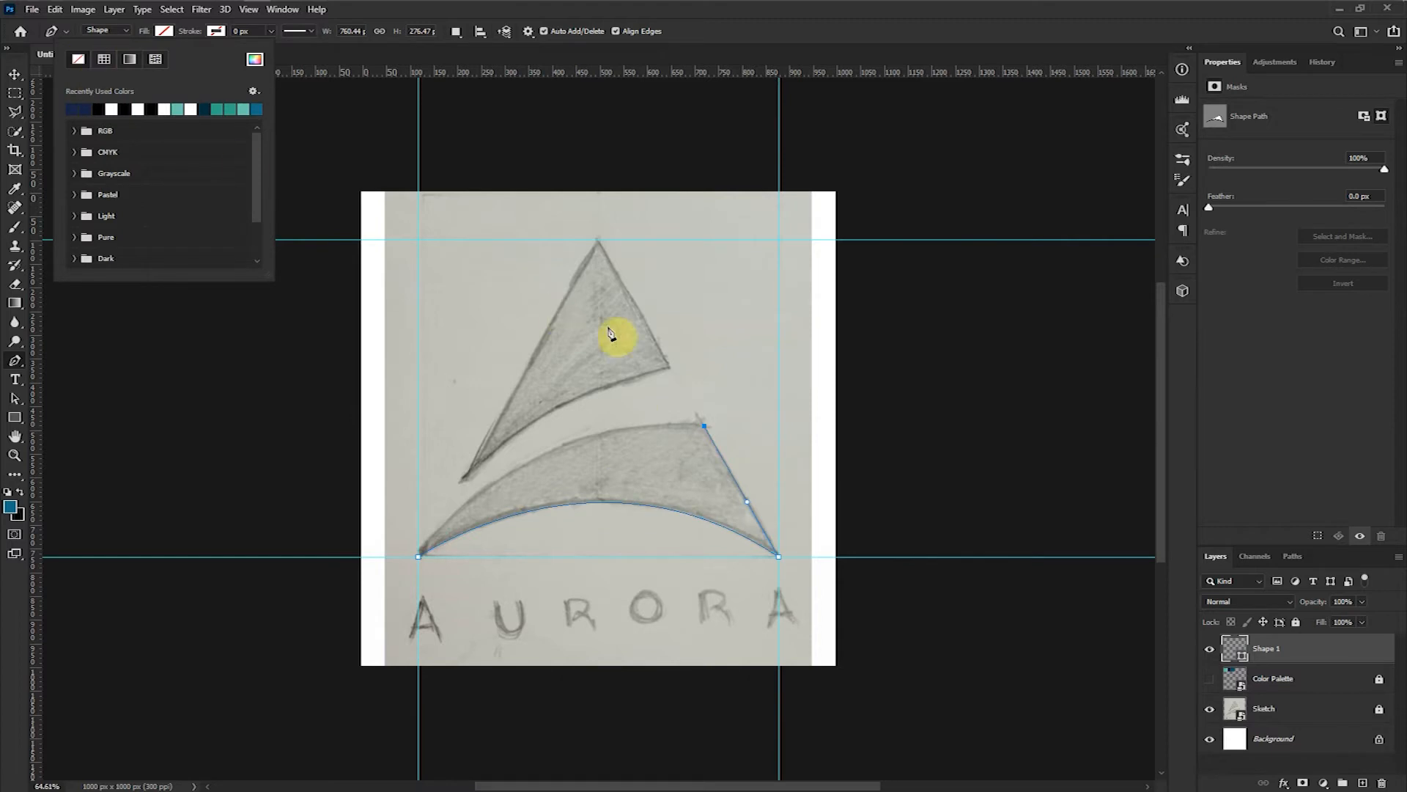
pyautogui.click(164, 30)
pyautogui.click(420, 558)
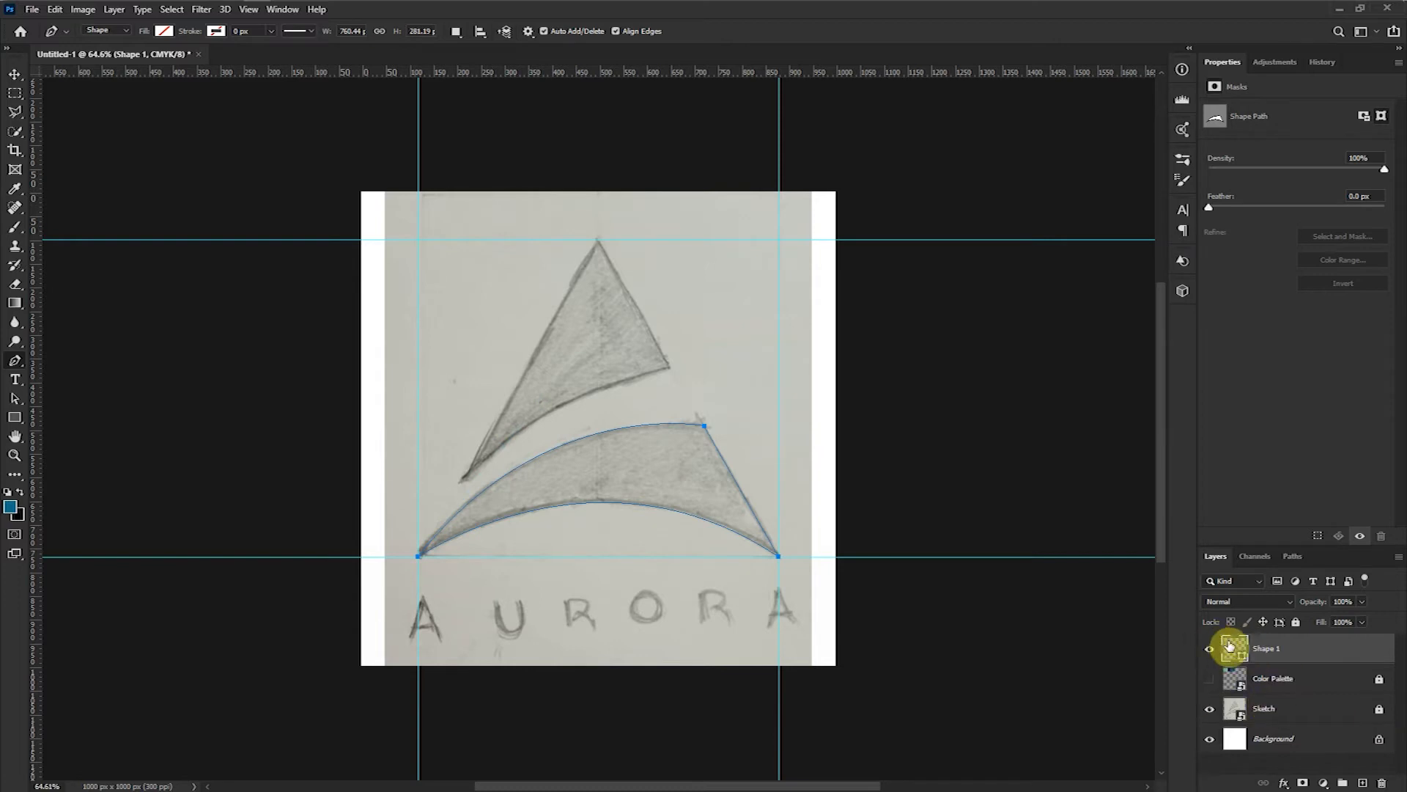
# - Give the lower shape a black 5 px stroke and toggle its layer's visibility to check the outline
pyautogui.click(216, 31)
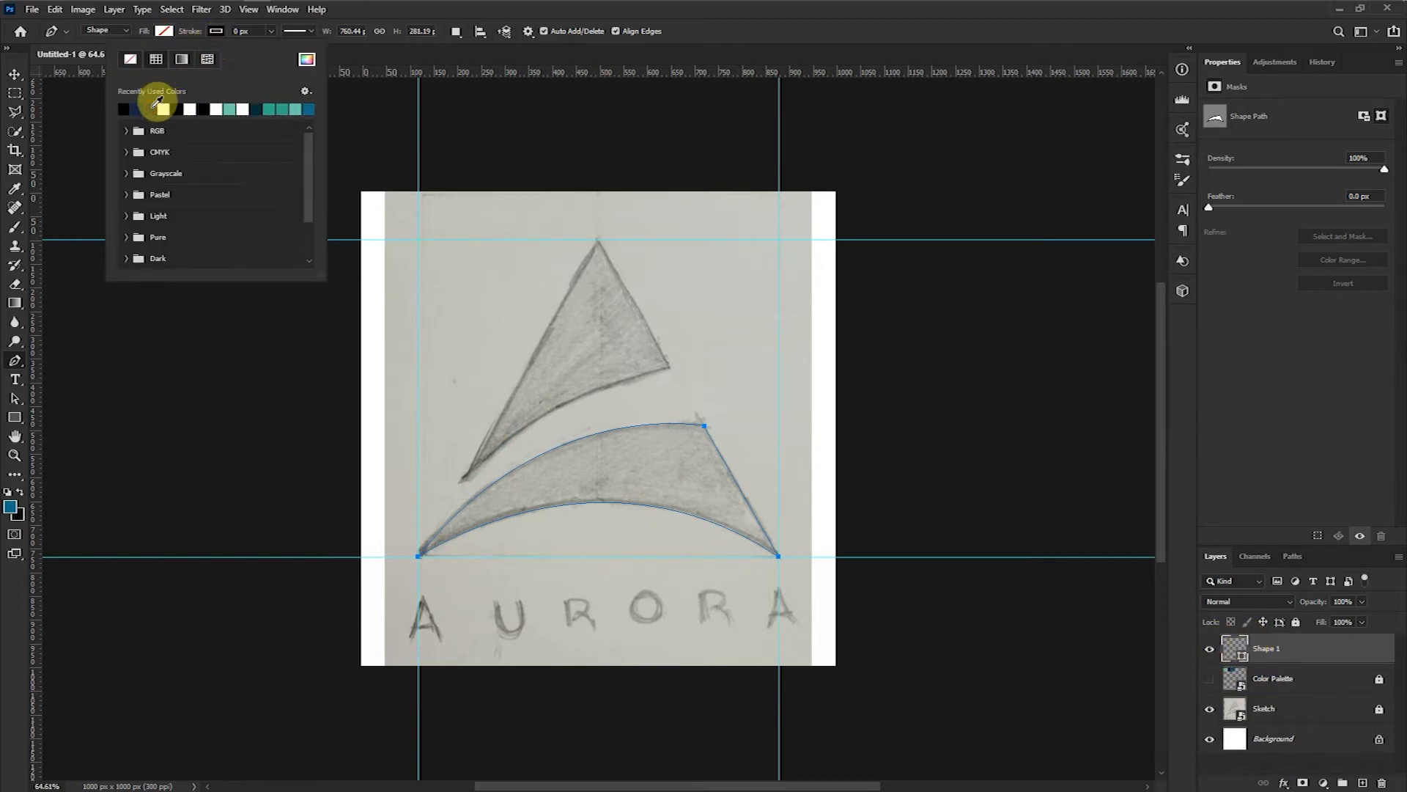
pyautogui.moveTo(257, 32); pyautogui.dragTo(109, 38)
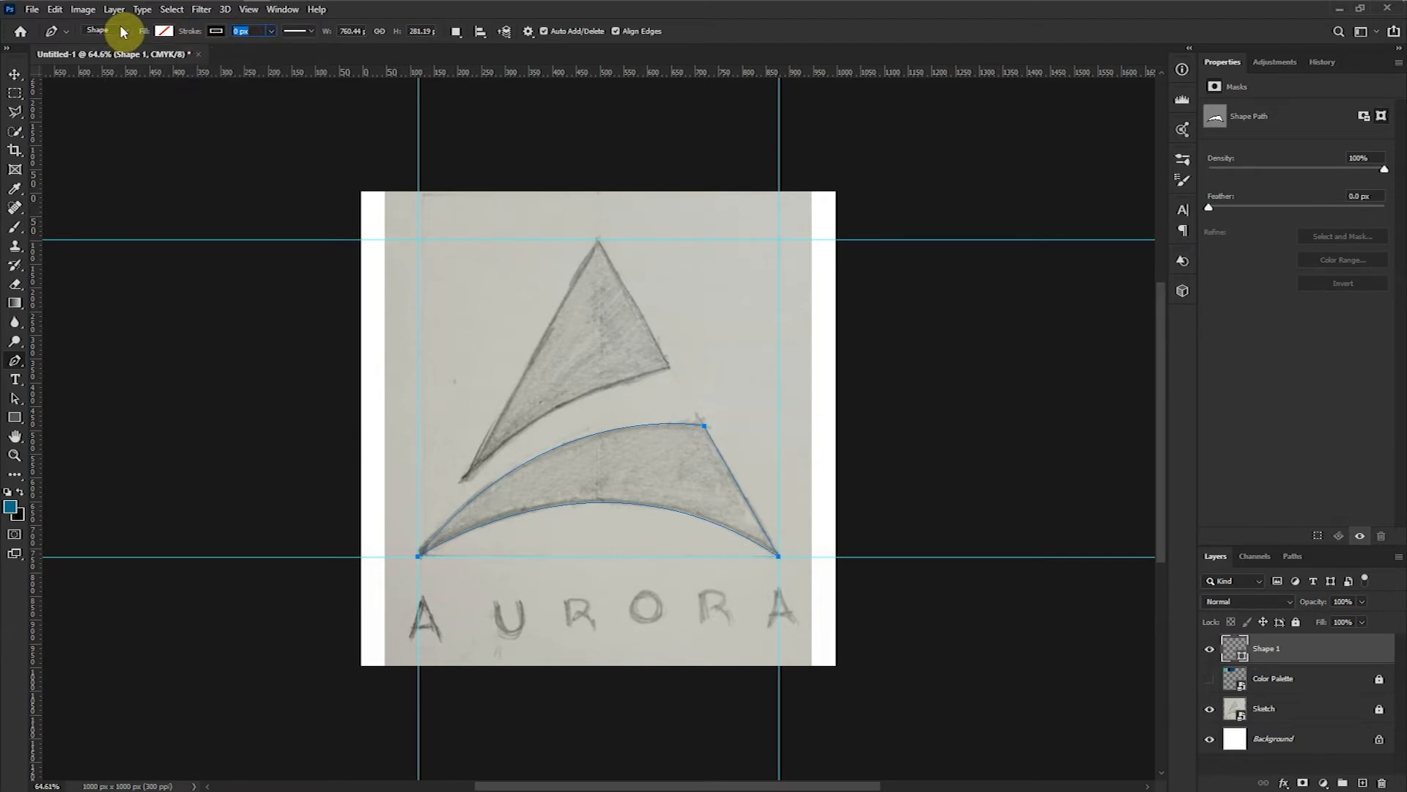
pyautogui.write('5')
pyautogui.press('Return')
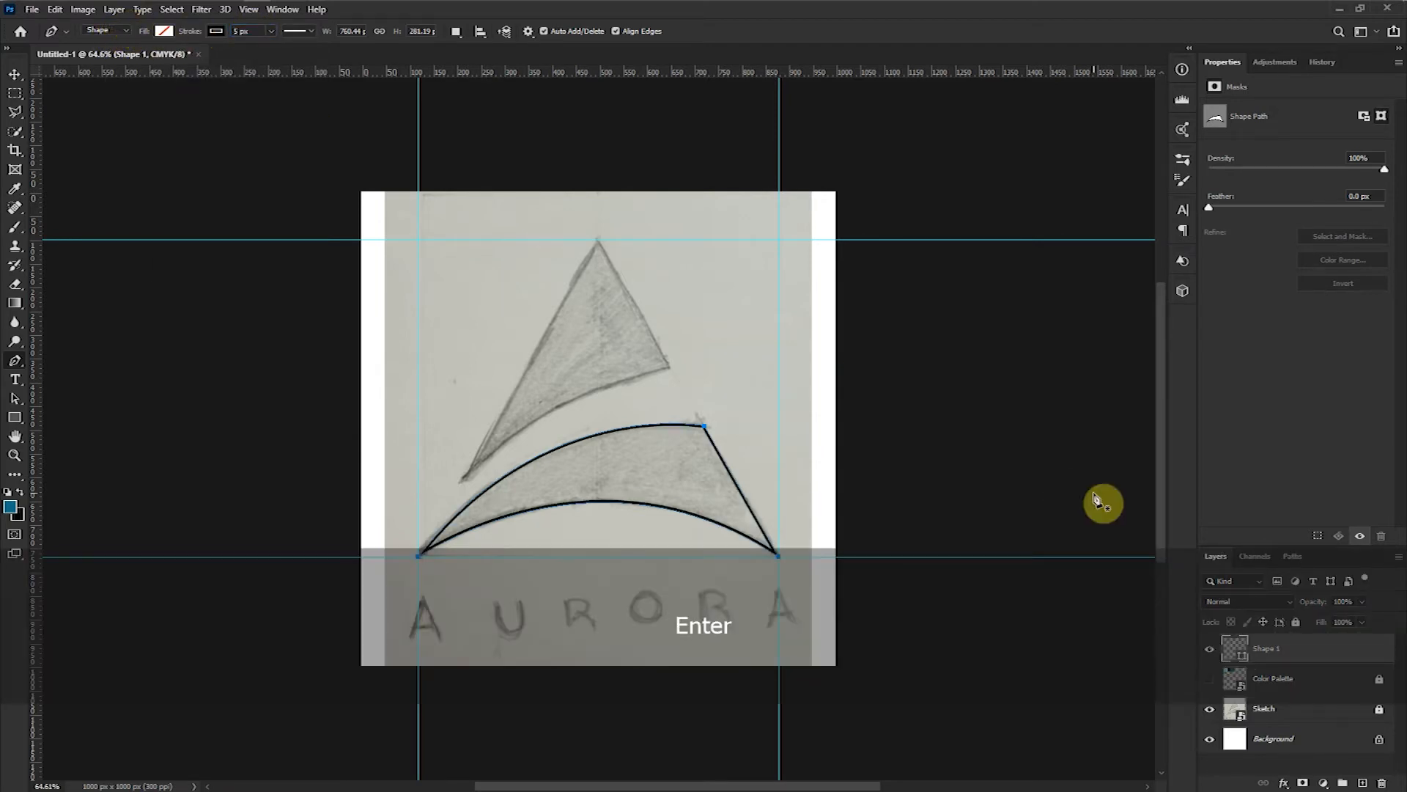
pyautogui.click(1210, 649)
pyautogui.click(1212, 649)
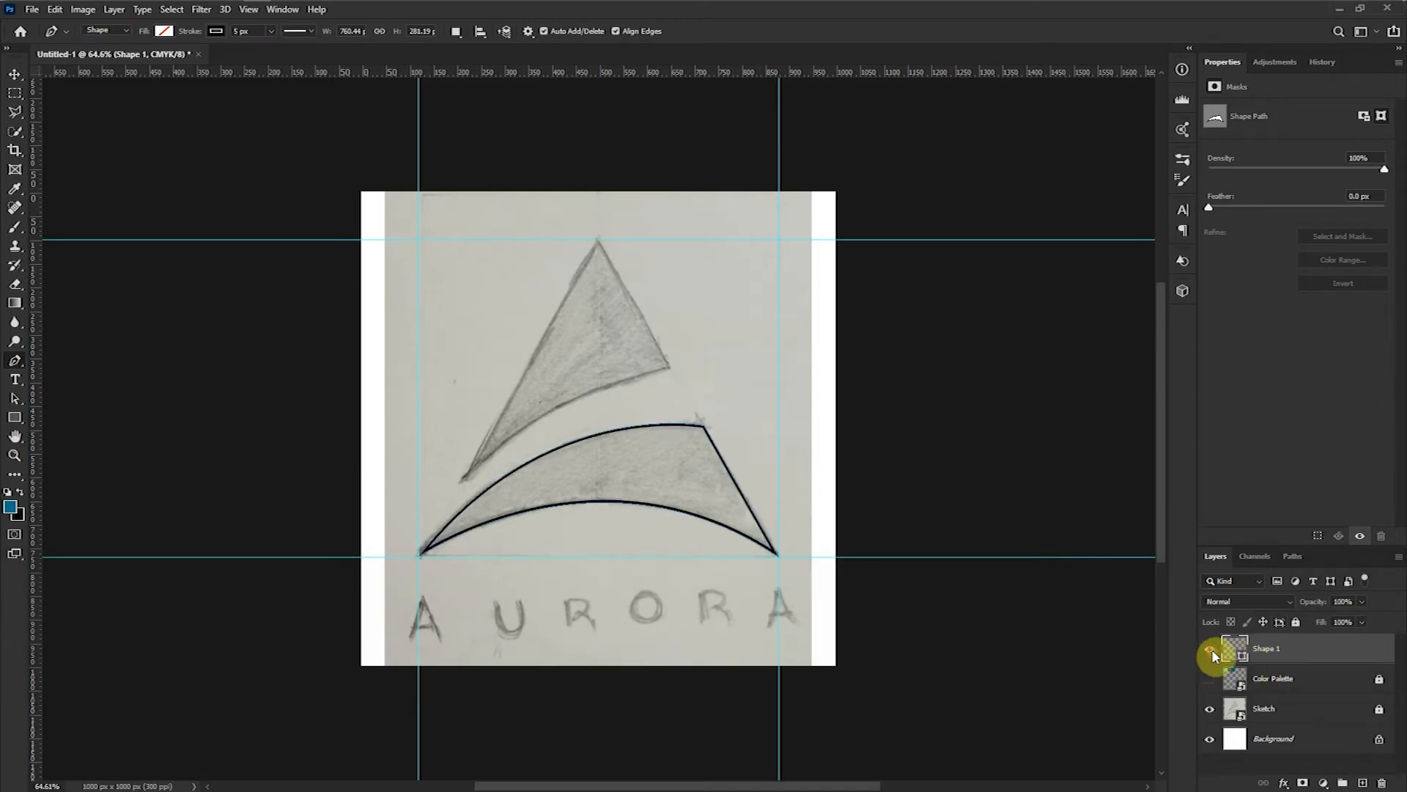
# - With the Pen tool, trace the upper sketched form as a closed shape with a curved lower edge and straight sides meeting at the apex
pyautogui.click(461, 481)
pyautogui.click(502, 414)
pyautogui.click(669, 365)
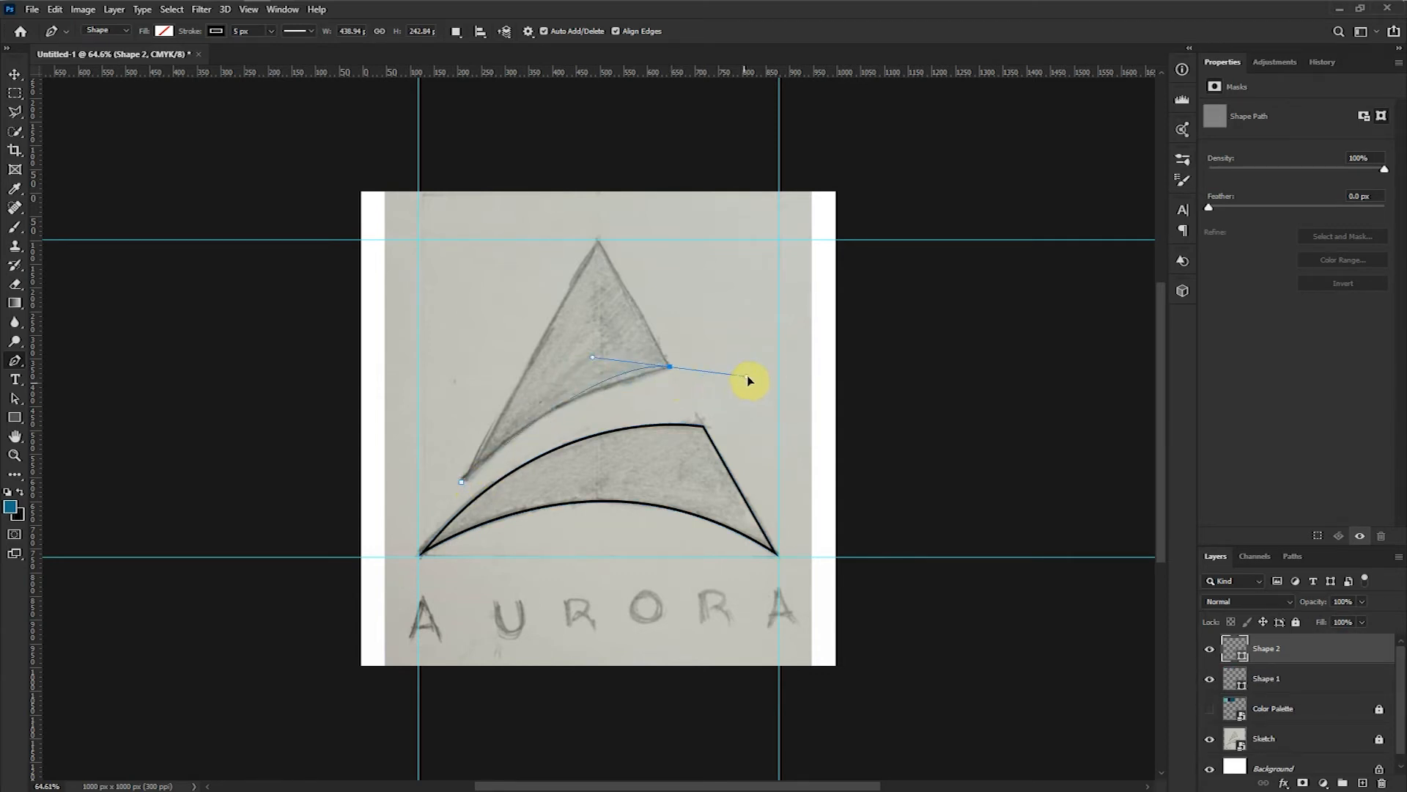
pyautogui.moveTo(838, 322); pyautogui.dragTo(799, 343)
pyautogui.keyDown('alt'); pyautogui.click(669, 365); pyautogui.keyUp('alt')
pyautogui.click(600, 241)
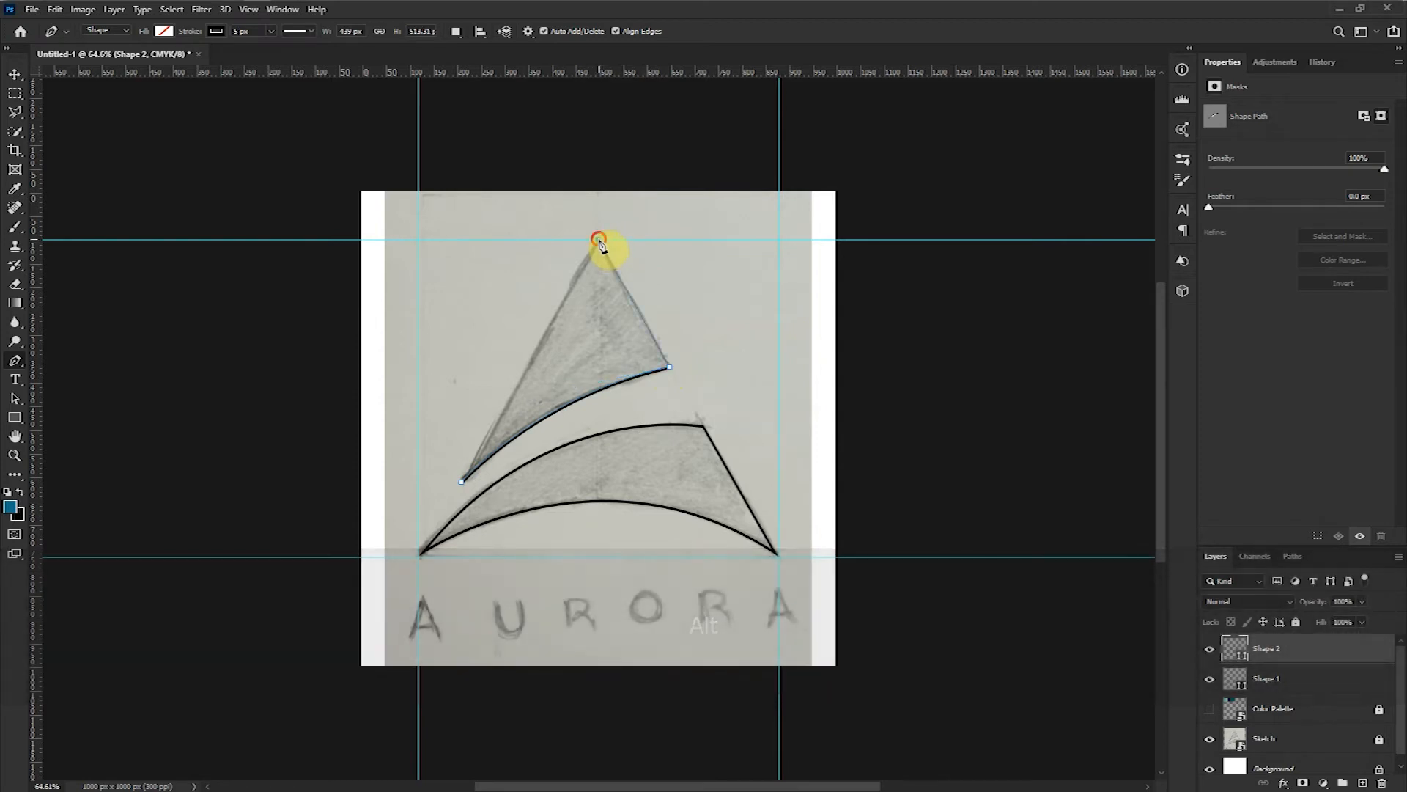
pyautogui.click(461, 483)
pyautogui.click(15, 74)
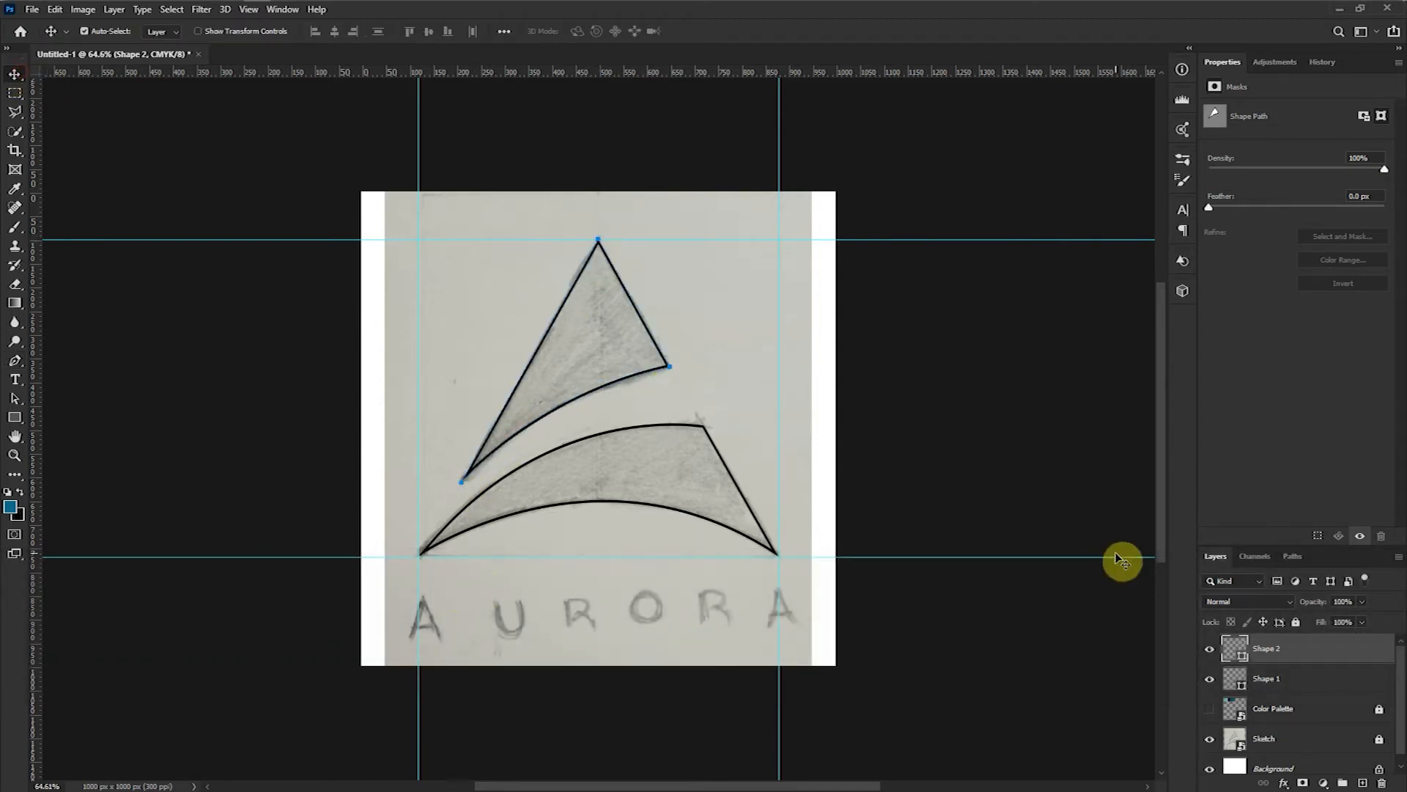
# - Hide the Sketch layer and show the Color Palette layer
pyautogui.click(1210, 739)
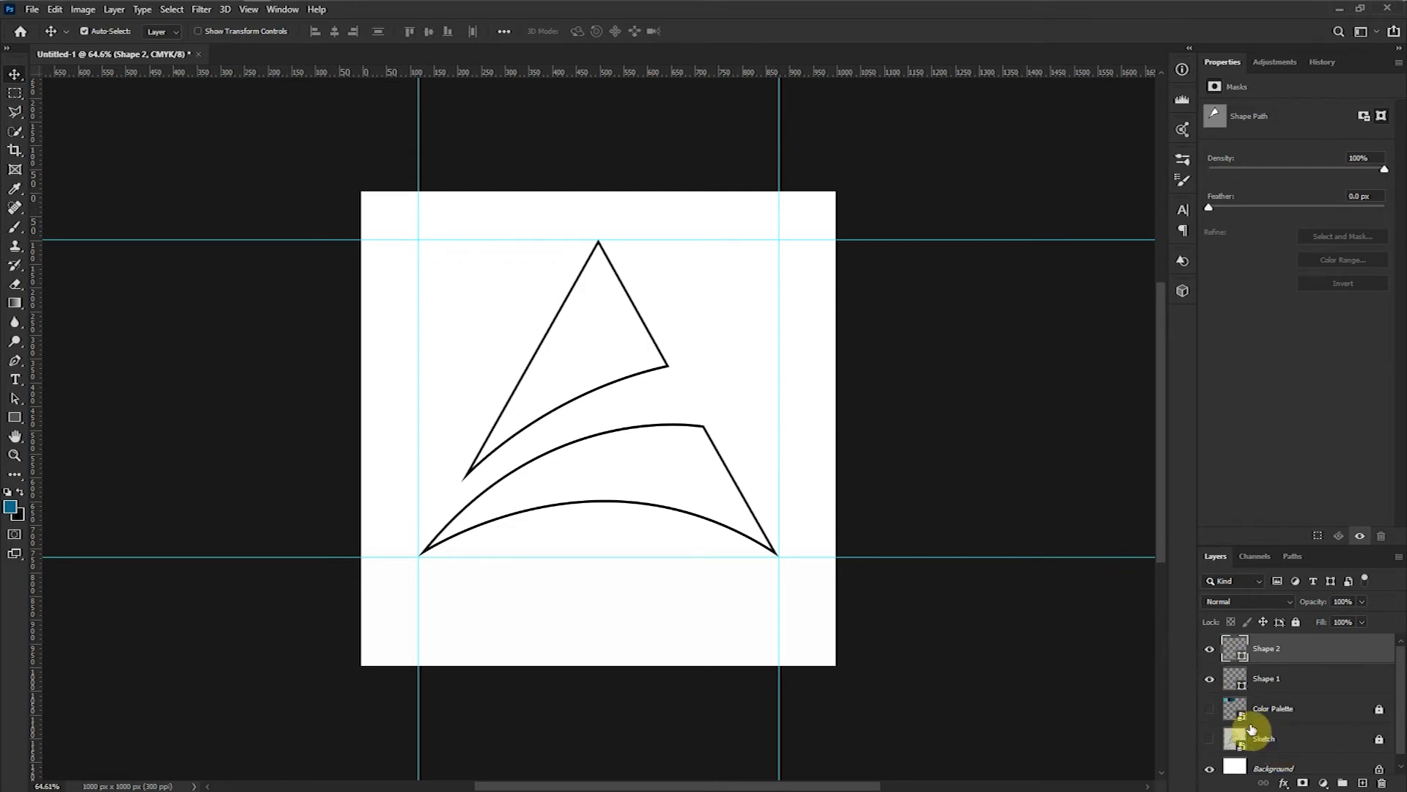
pyautogui.click(1209, 710)
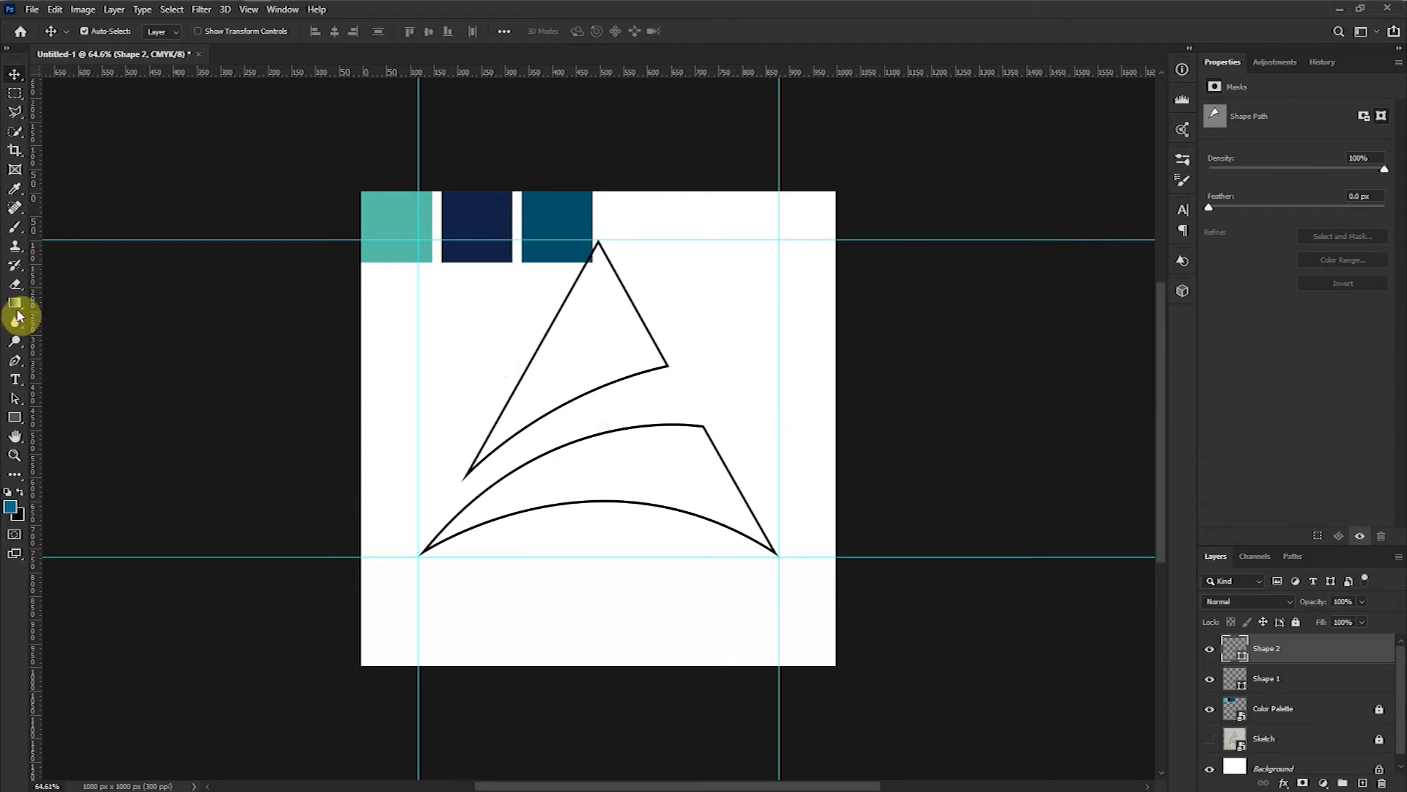
# - Remove the upper shape's stroke and give it a linear gradient fill after trying solid and pattern fills
pyautogui.click(12, 403)
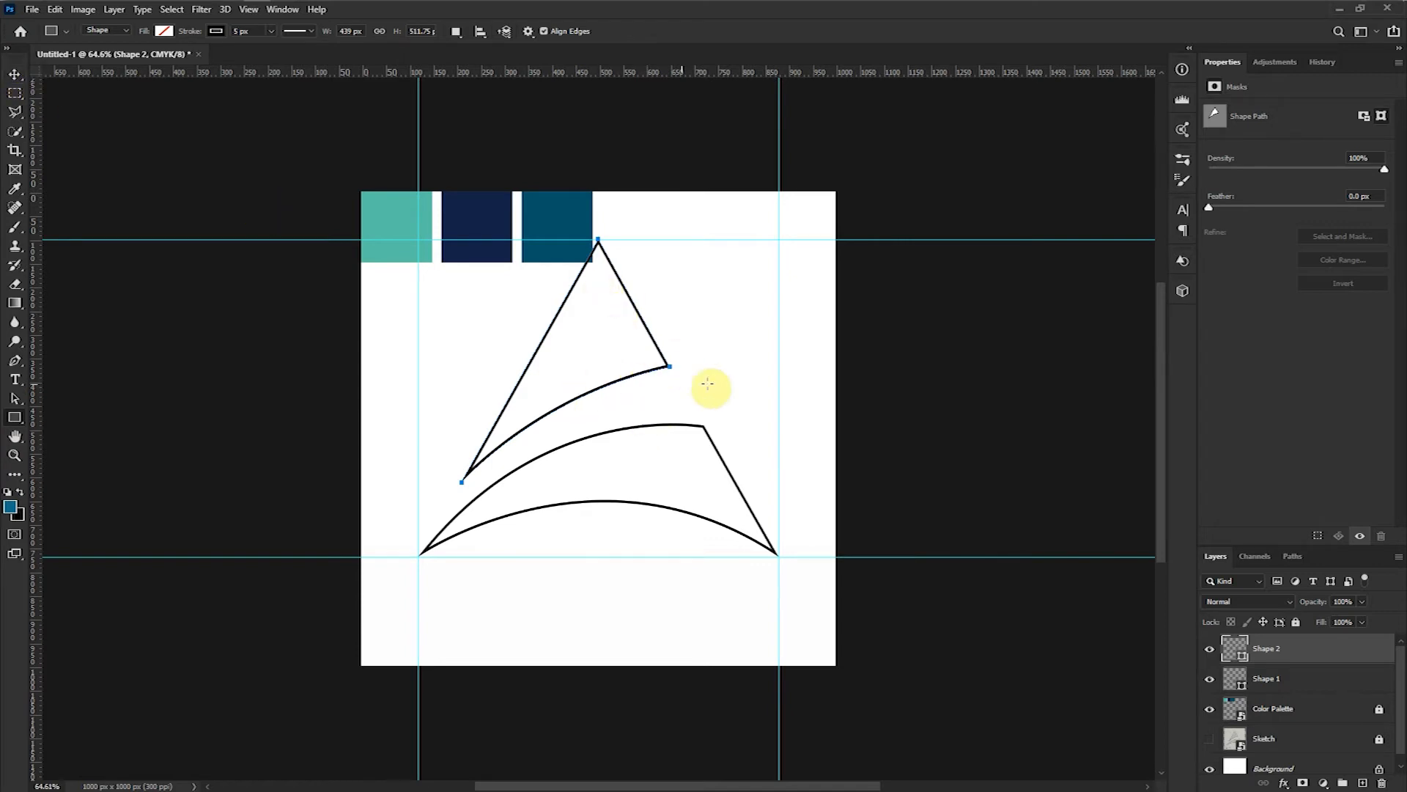
pyautogui.click(217, 31)
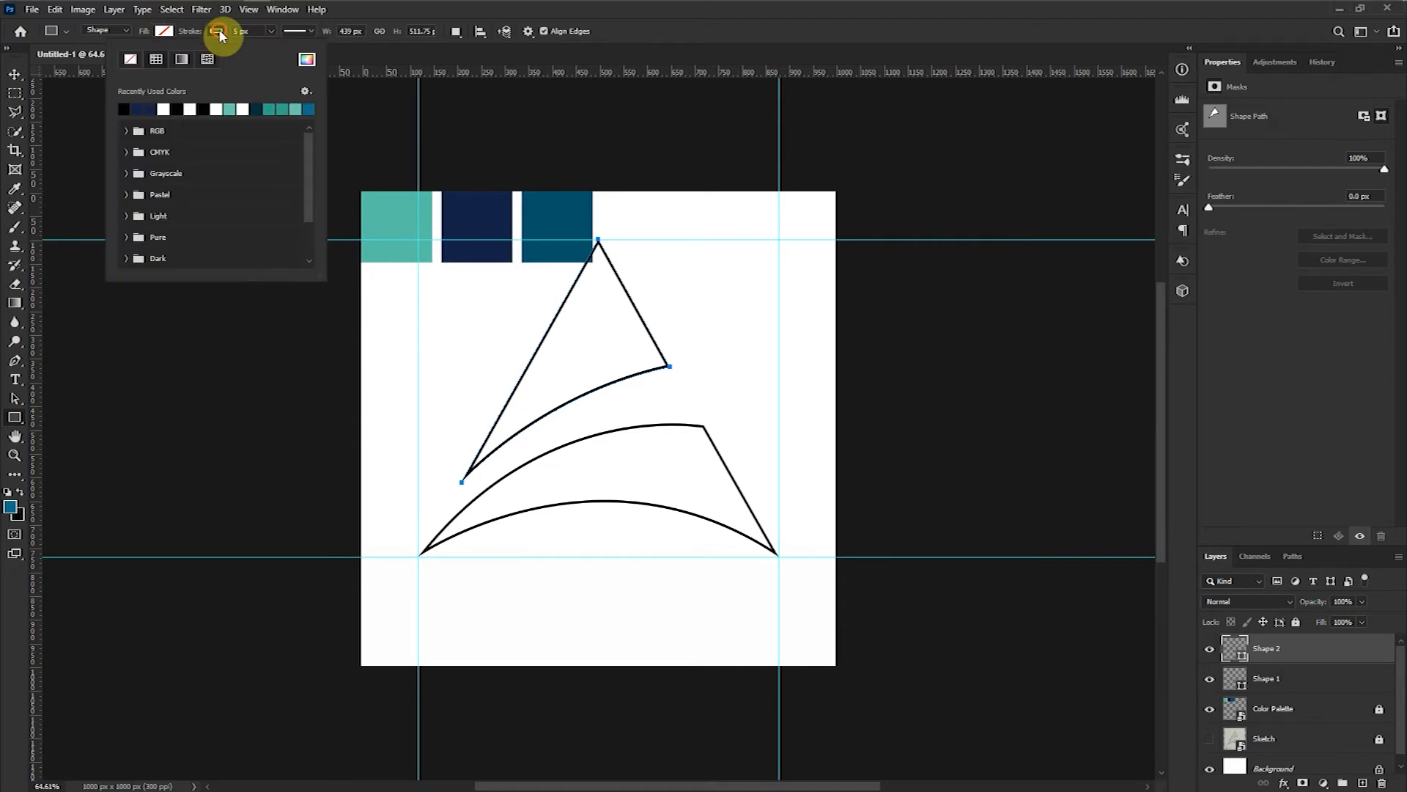
pyautogui.click(133, 60)
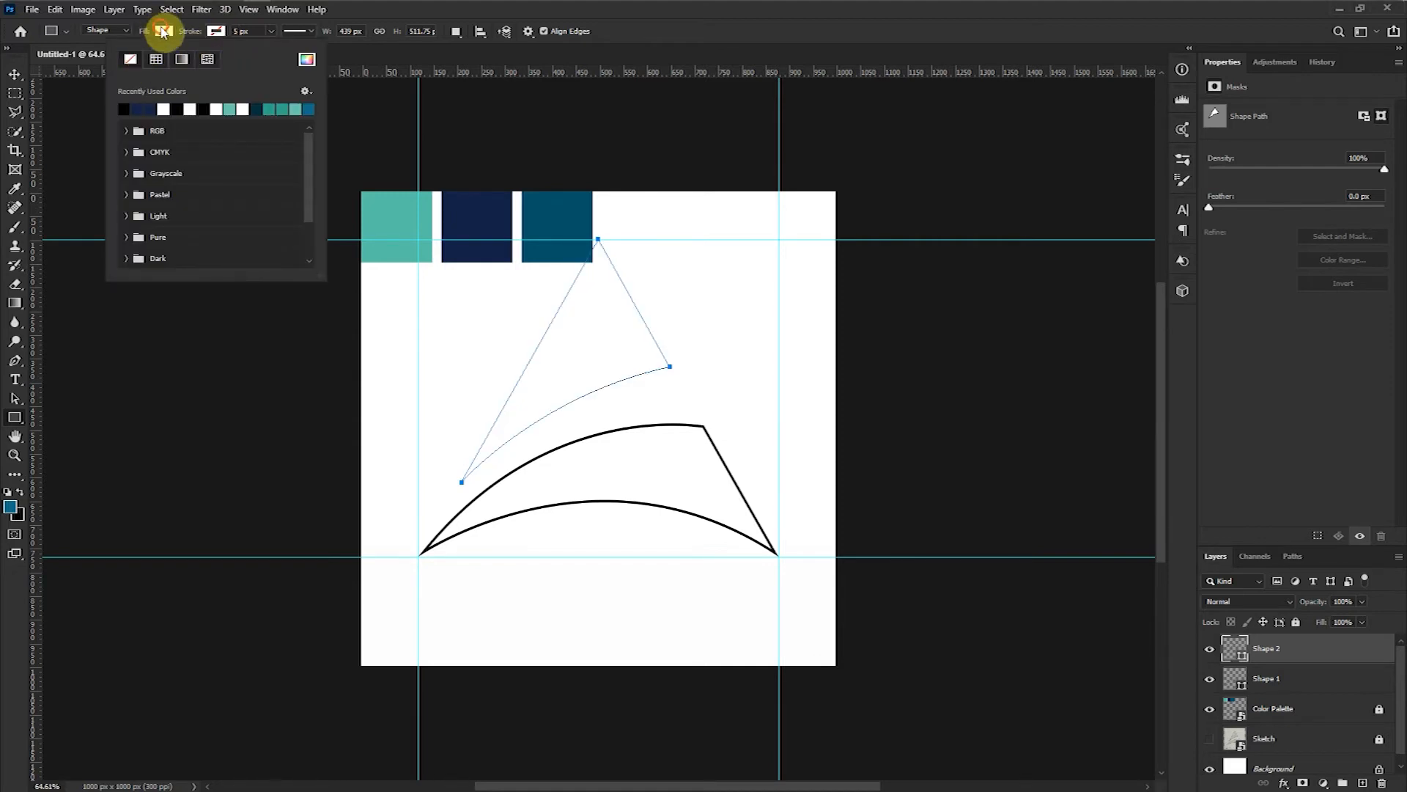
pyautogui.click(162, 32)
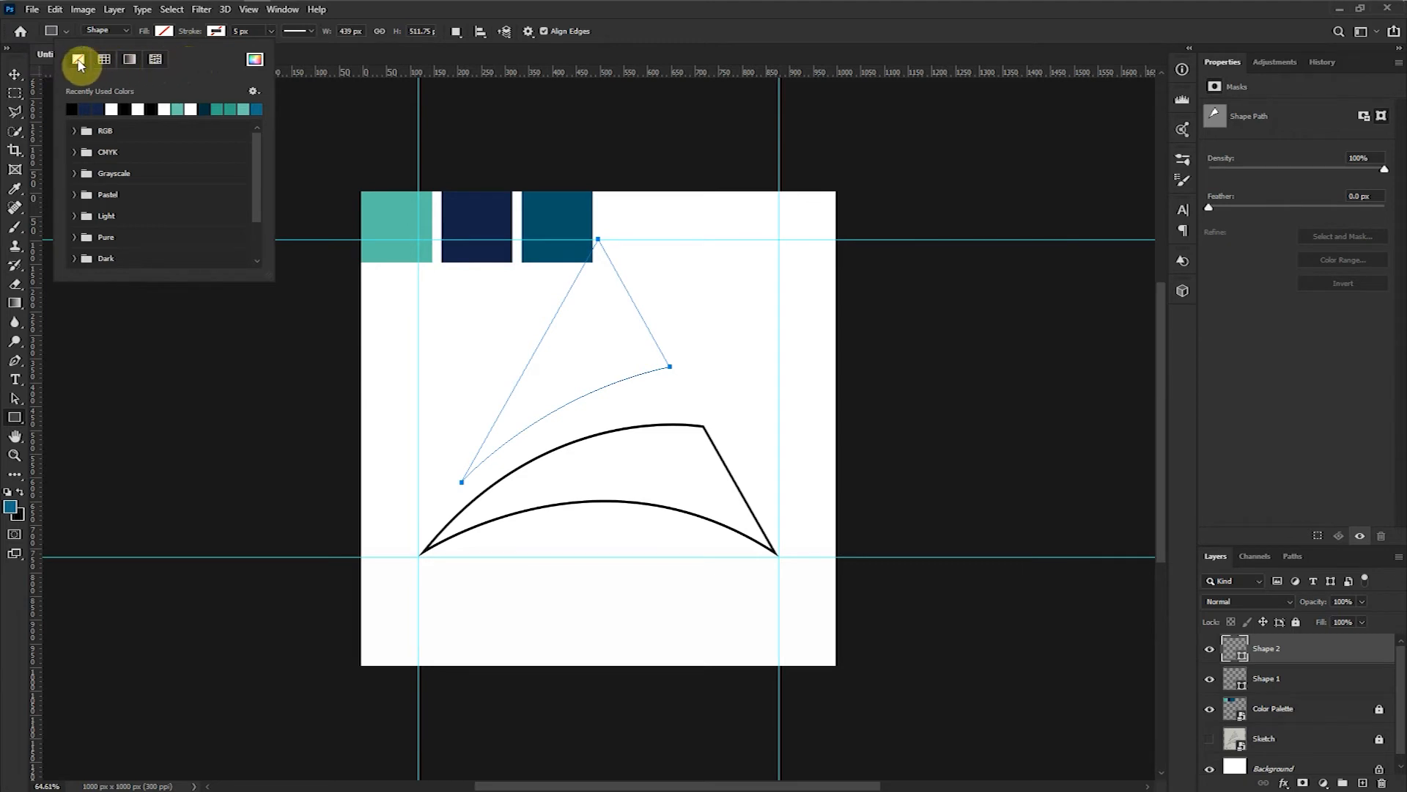
pyautogui.click(104, 64)
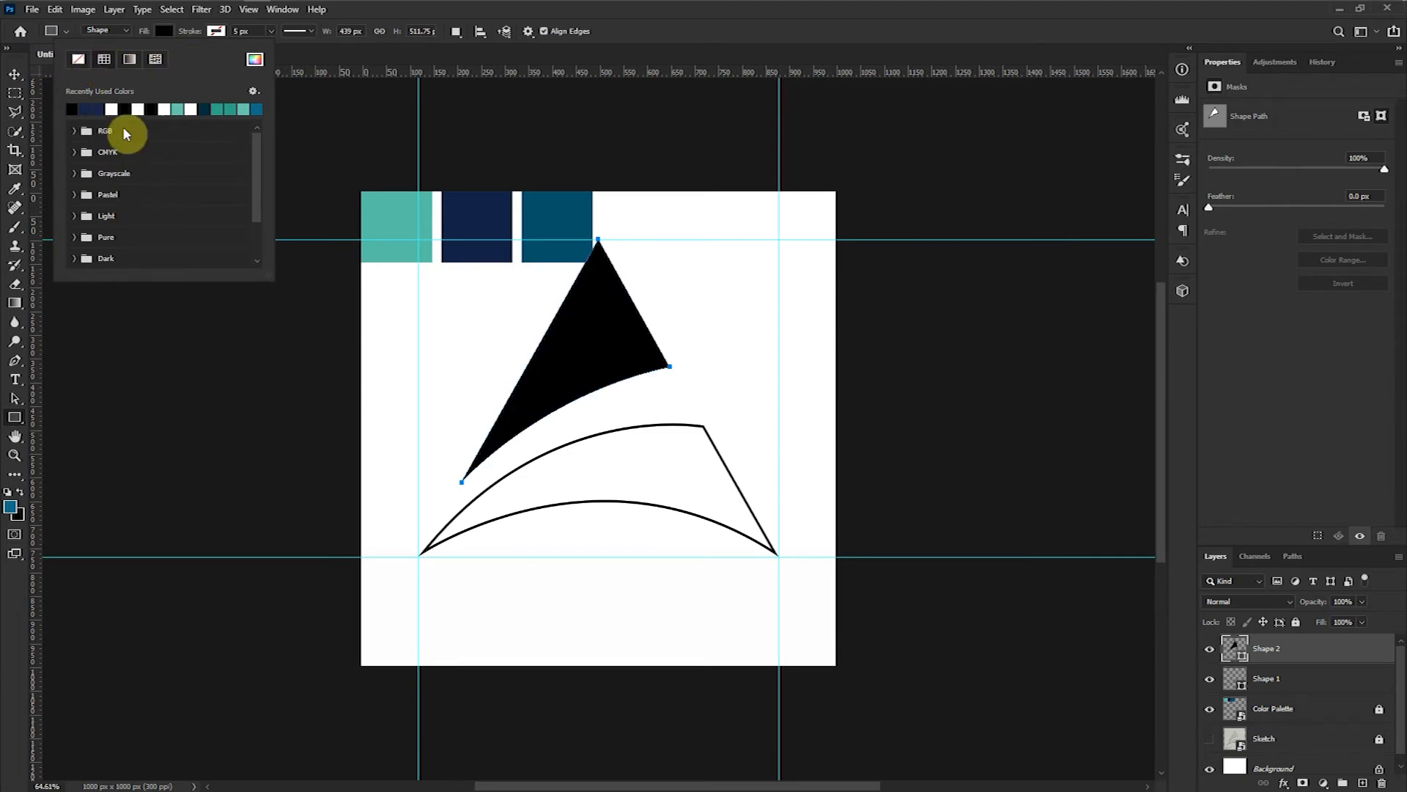
pyautogui.click(130, 60)
pyautogui.click(155, 65)
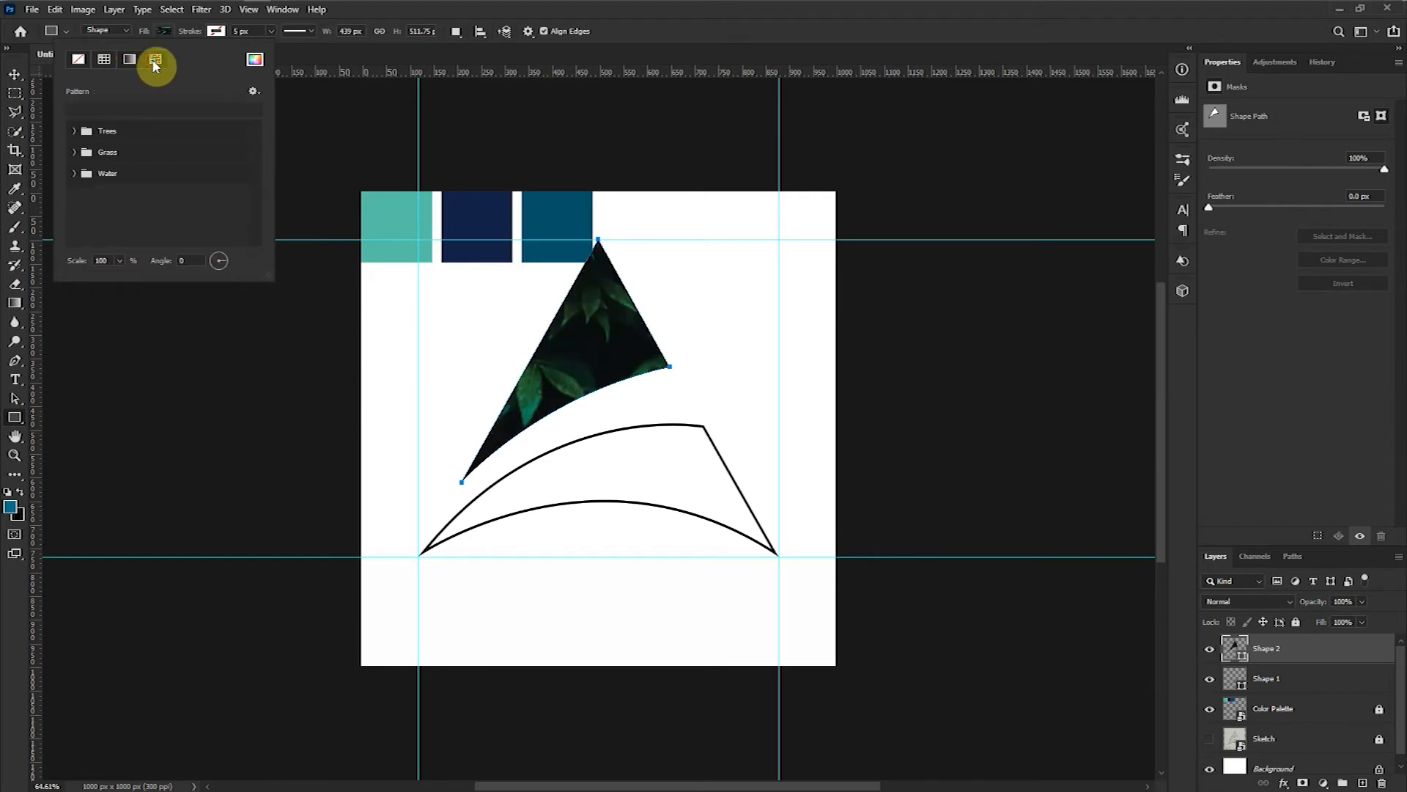
pyautogui.click(133, 63)
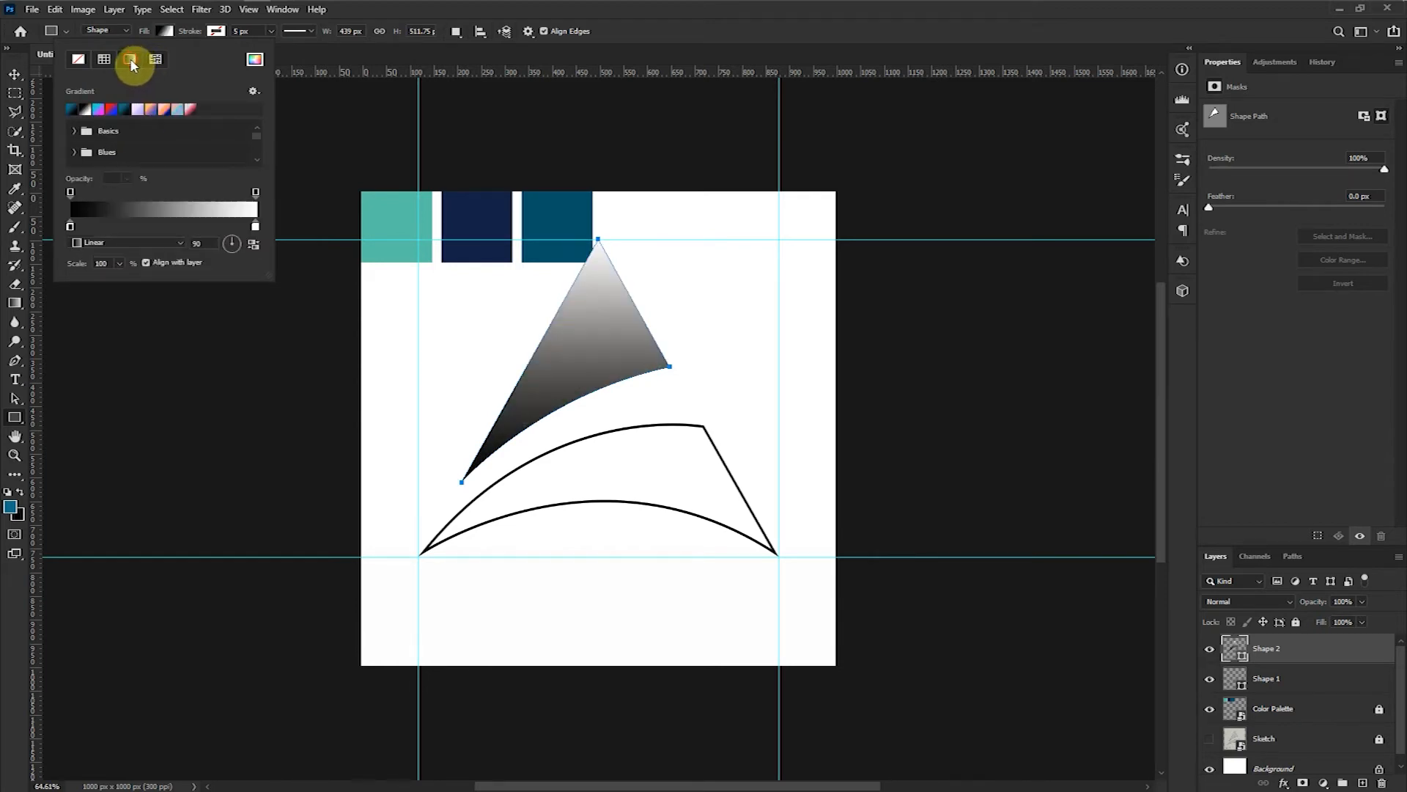
# - Set the upper shape's gradient stops to the palette's light teal at the start and dark teal-blue at the end
pyautogui.doubleClick(71, 227)
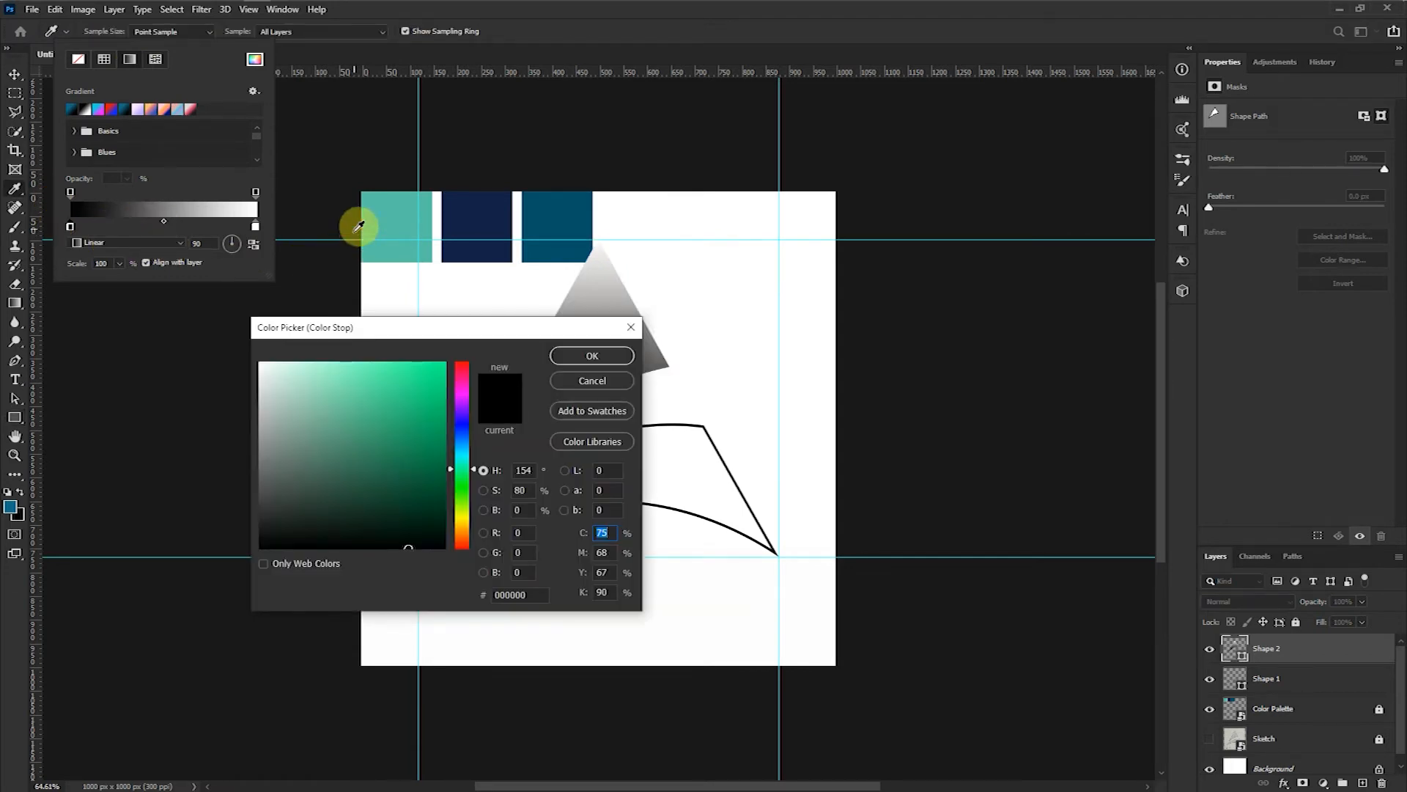
pyautogui.click(392, 212)
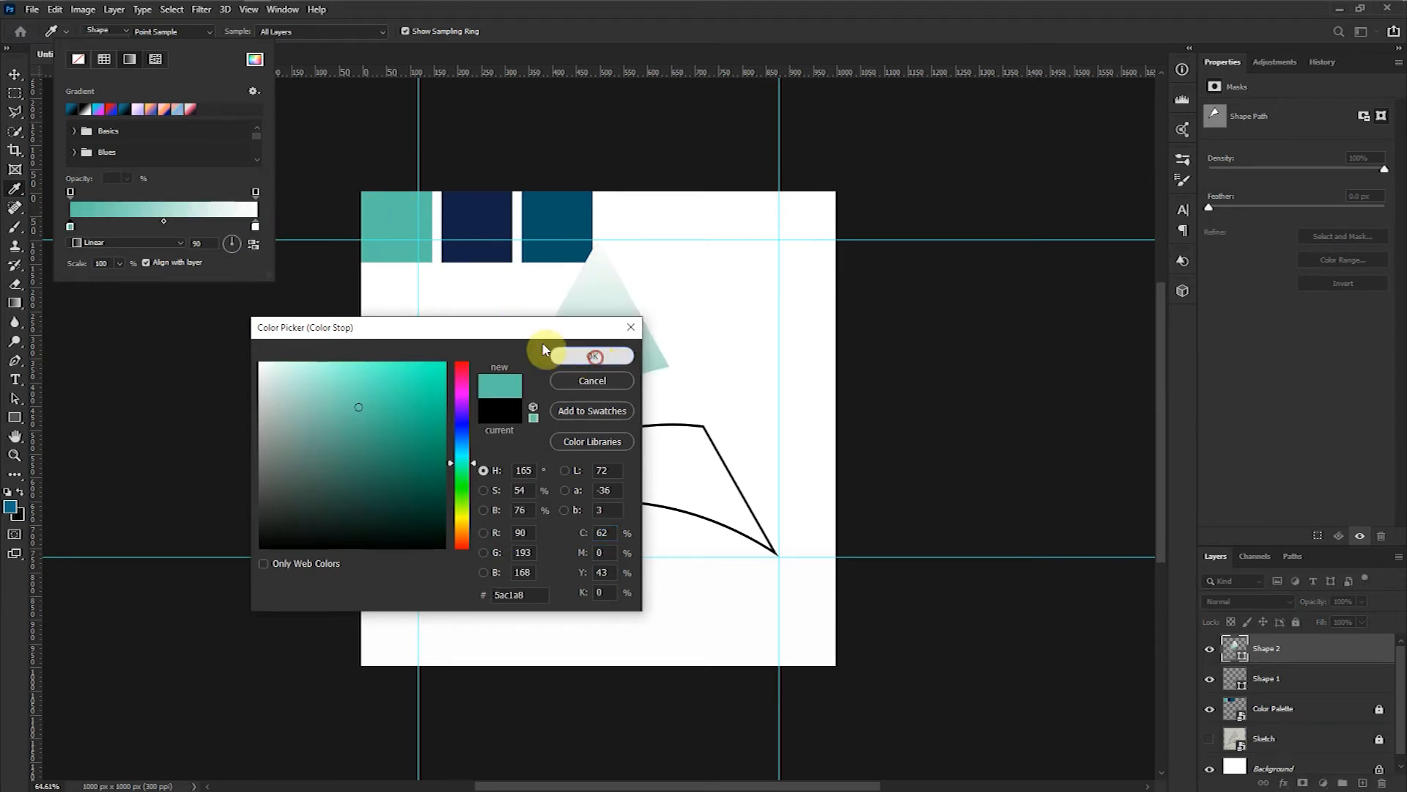
pyautogui.click(591, 357)
pyautogui.doubleClick(255, 227)
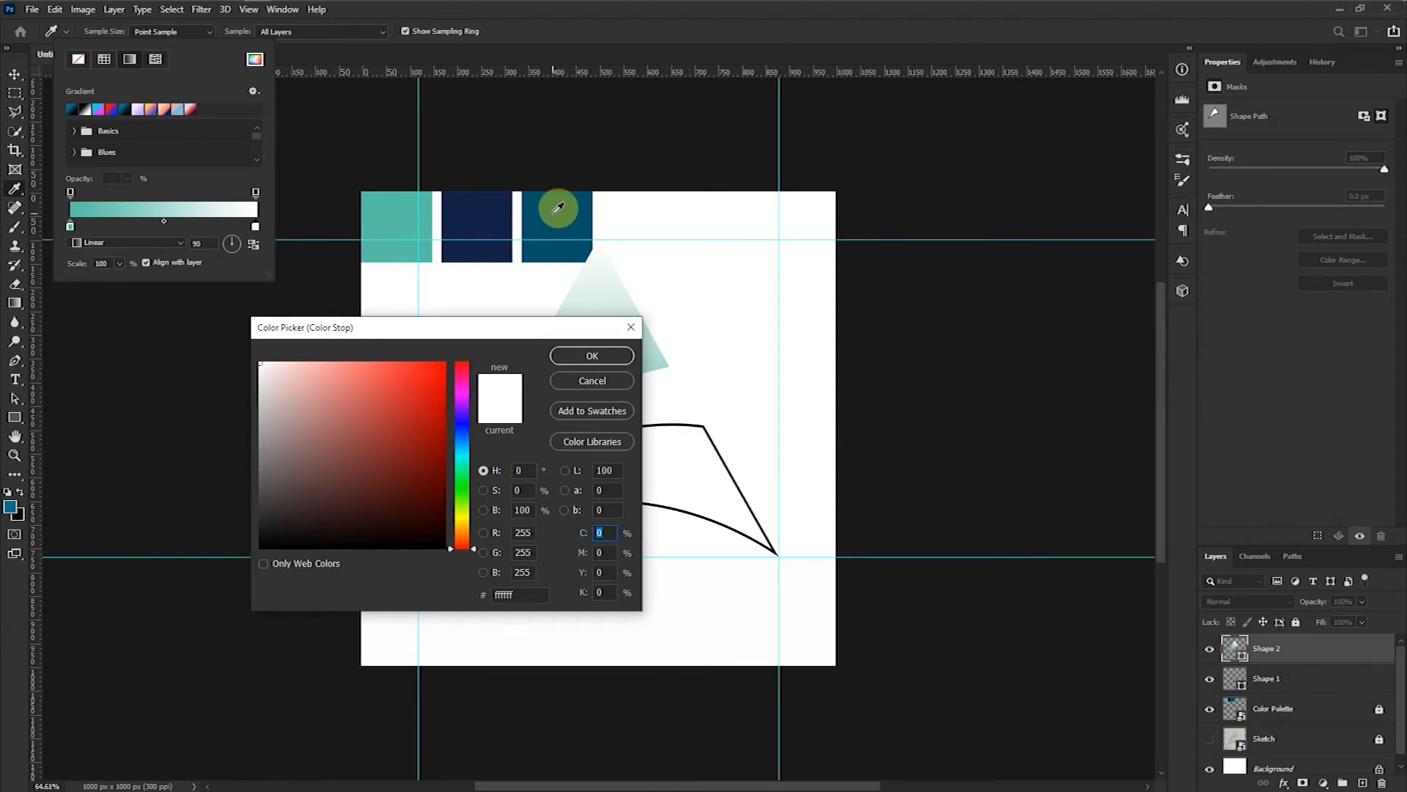
pyautogui.click(557, 209)
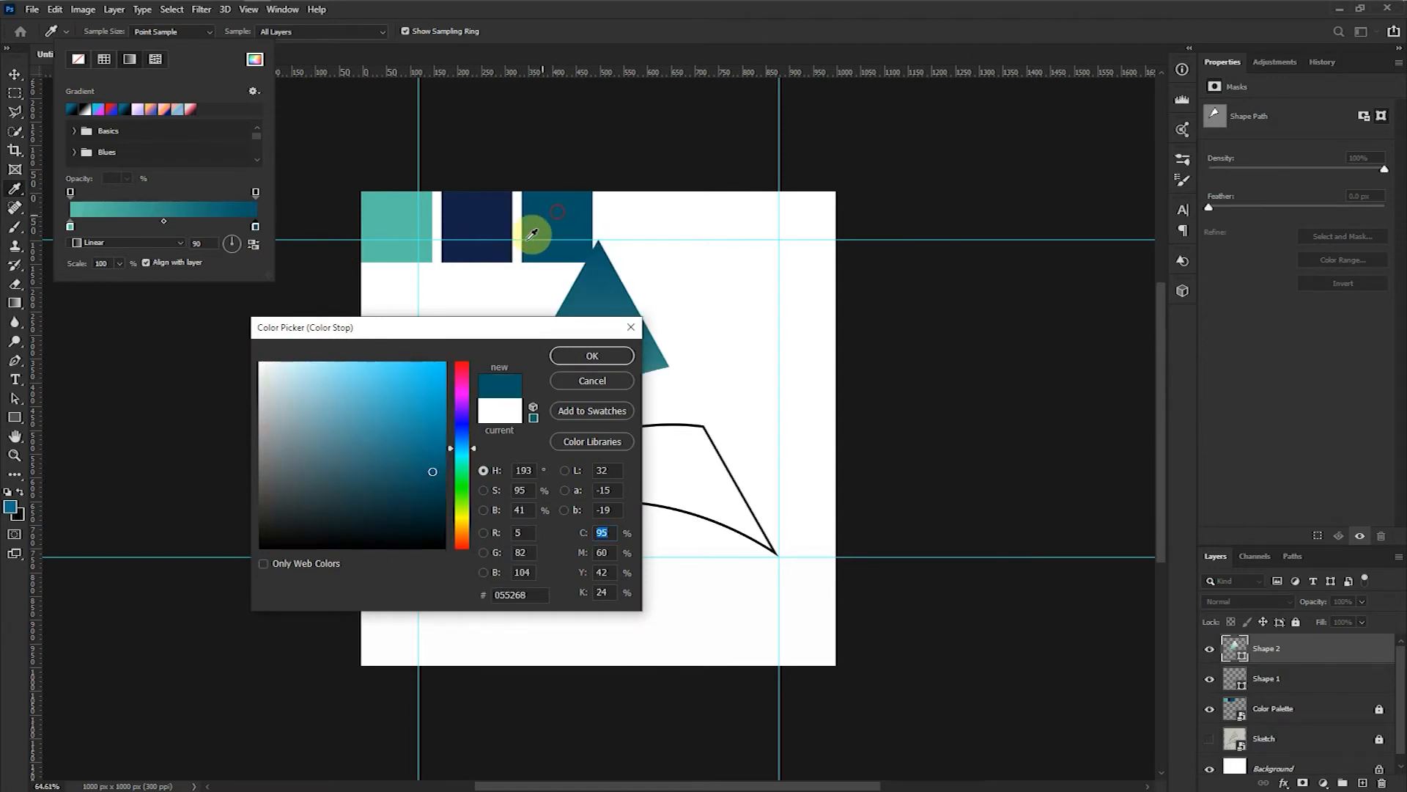
pyautogui.click(599, 357)
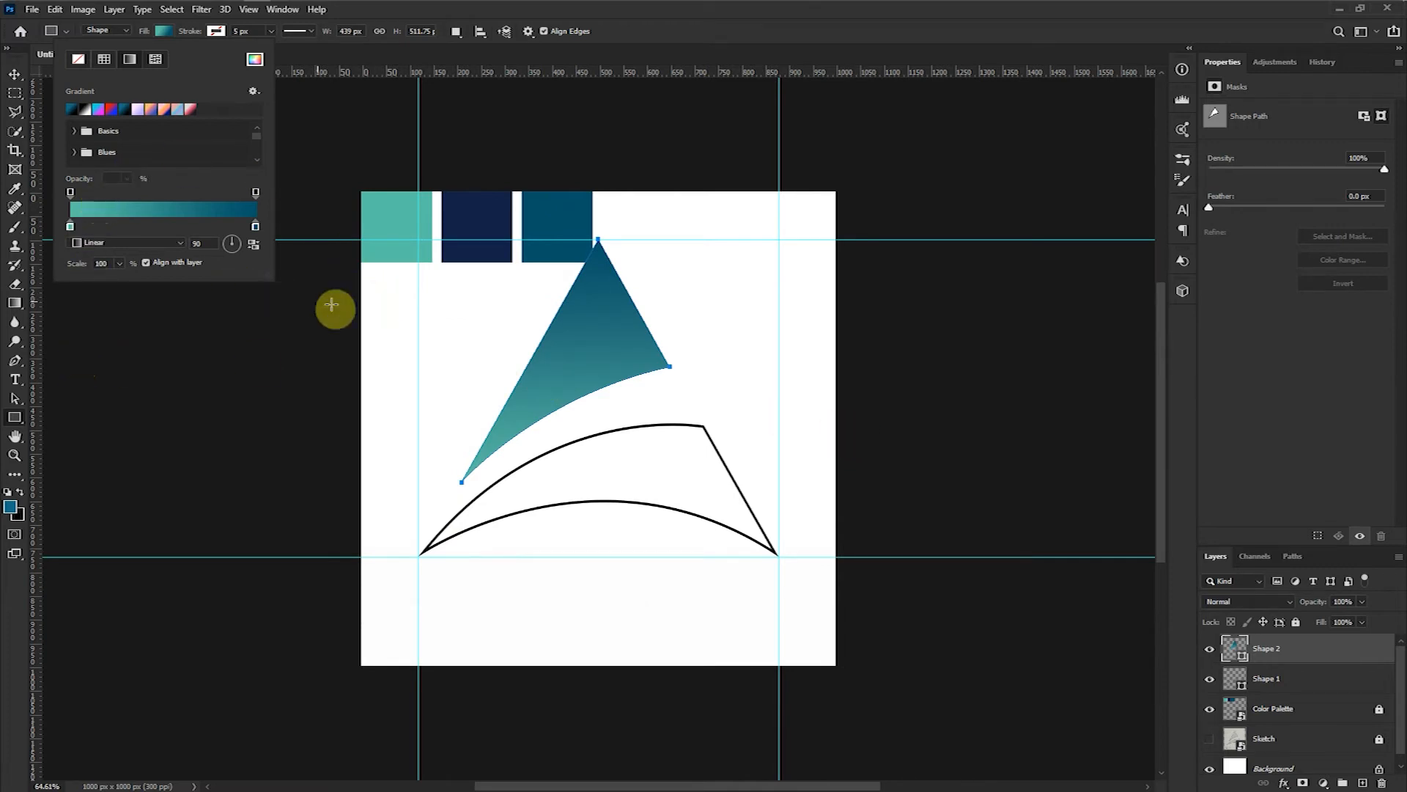
# - Try reversing the upper shape's gradient at a 67° angle, and restore its original direction and the 90° angle
pyautogui.moveTo(244, 253)
pyautogui.mouseDown()
pyautogui.moveTo(230, 245)
pyautogui.moveTo(256, 249)
pyautogui.mouseUp()
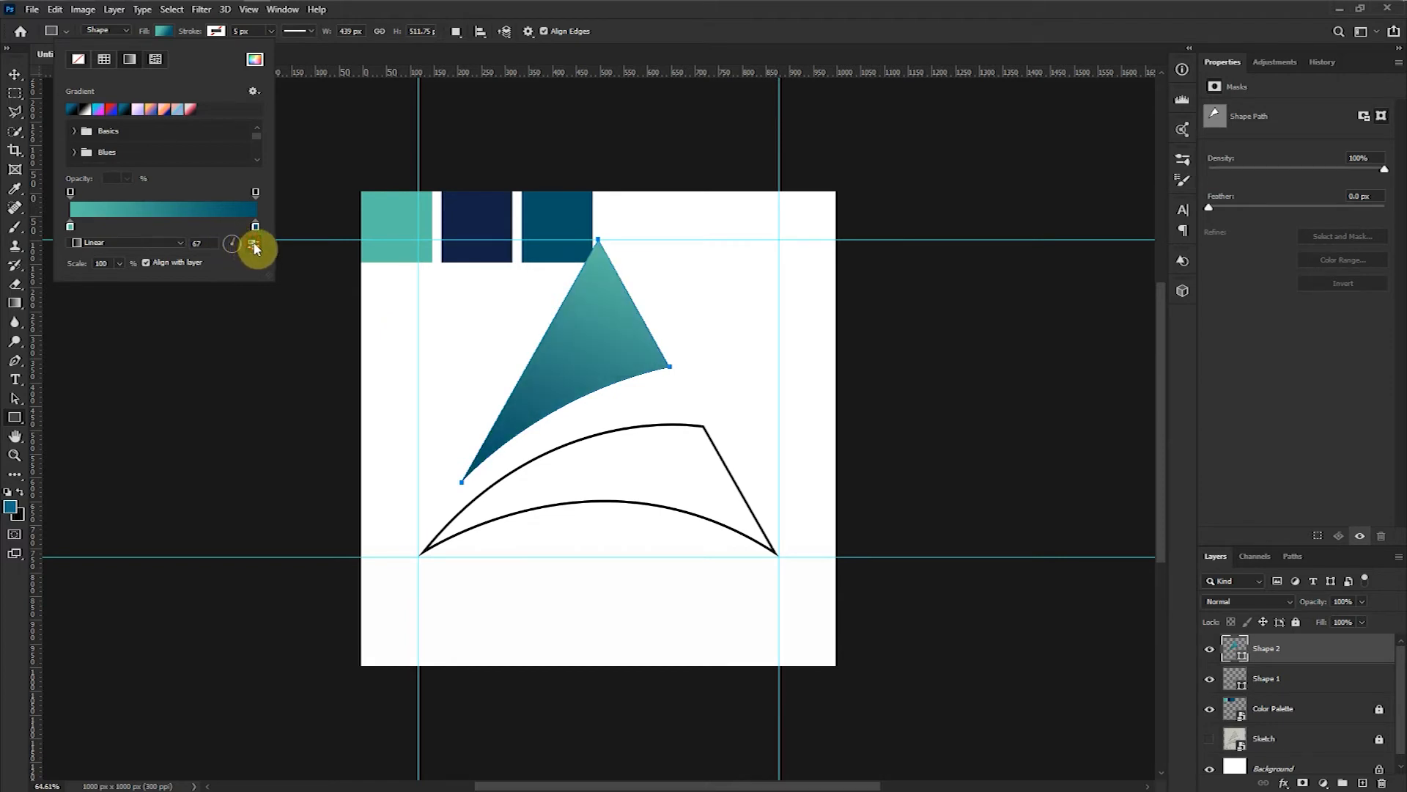
pyautogui.hotkey('ctrl', 'z')
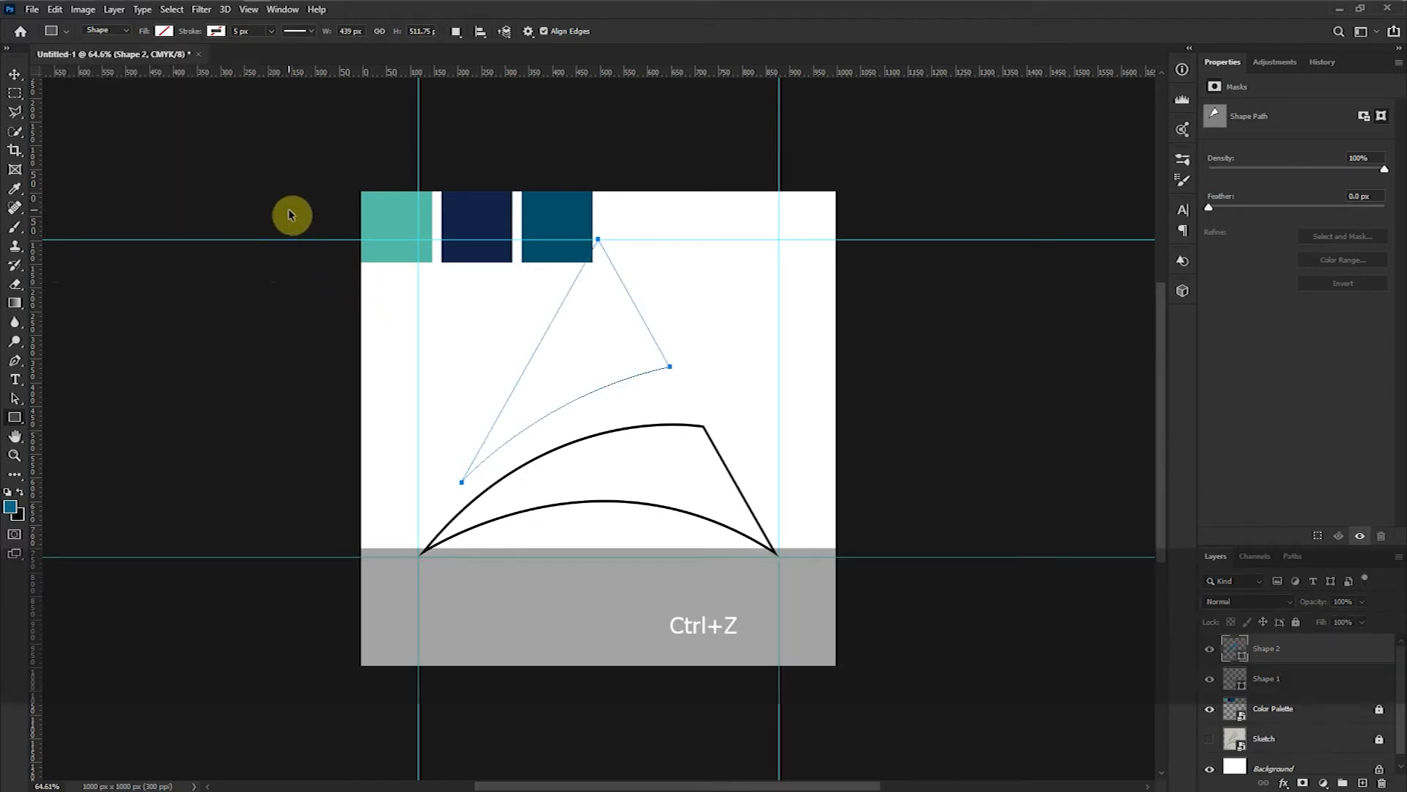
pyautogui.hotkey('ctrl', 'shift', 'z')
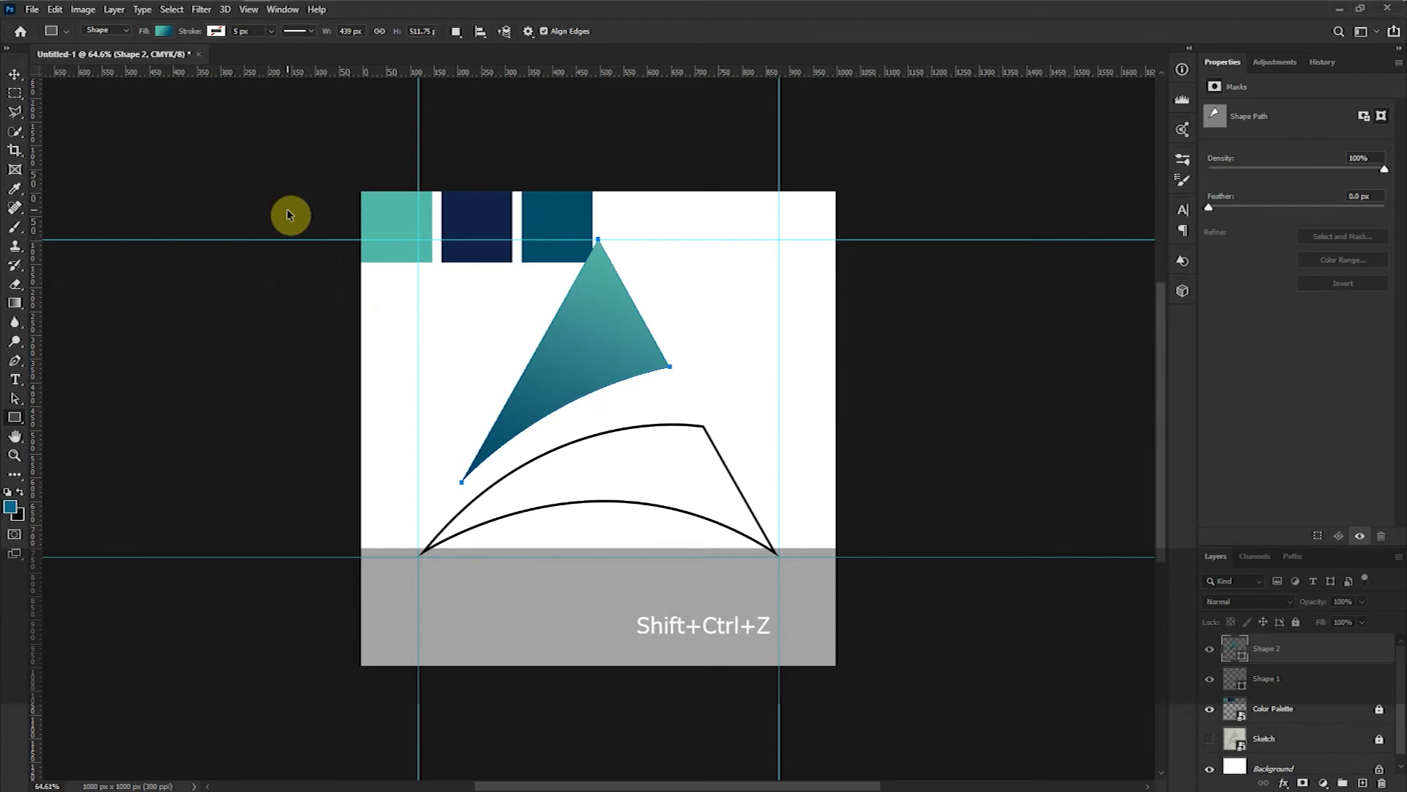
pyautogui.click(161, 32)
pyautogui.click(254, 246)
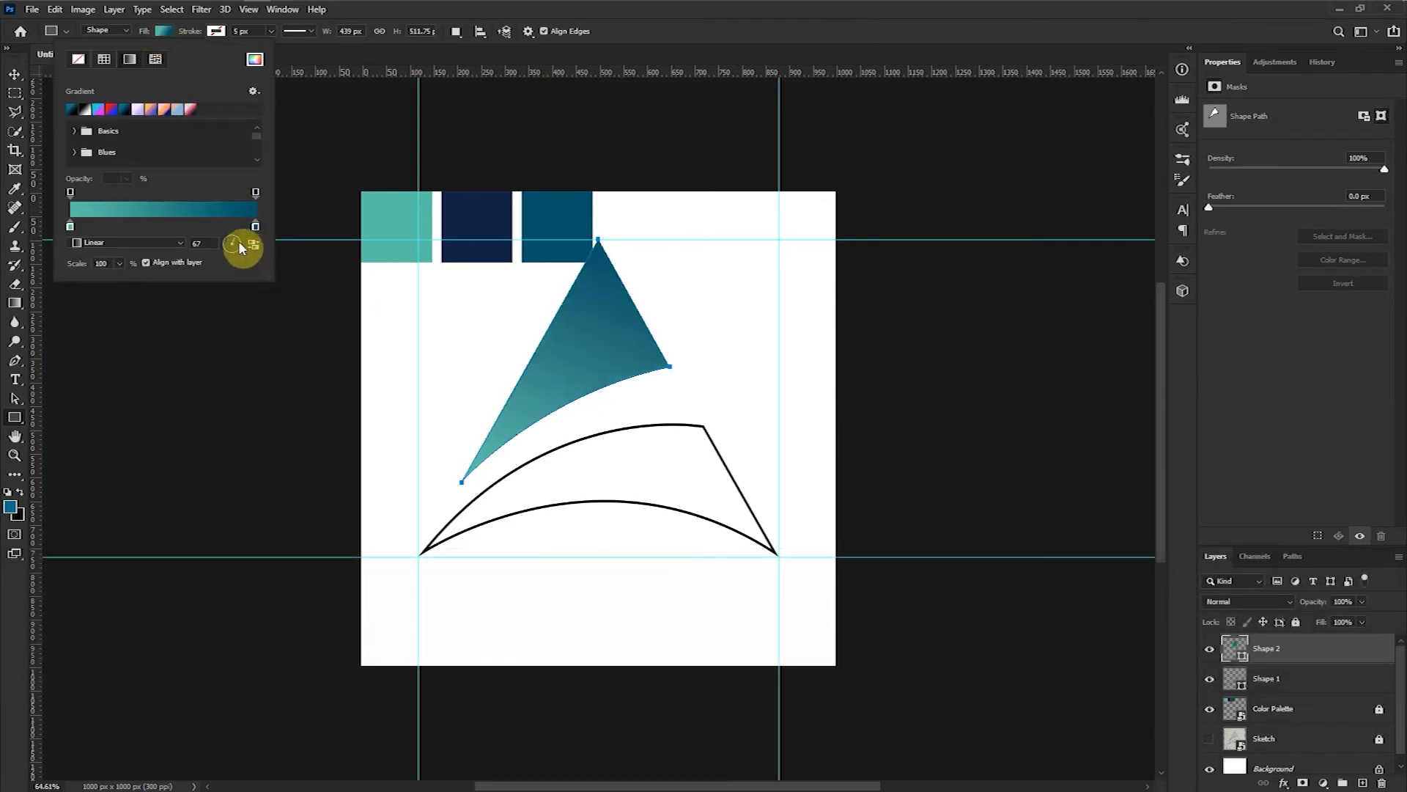
pyautogui.click(209, 243)
pyautogui.write('90')
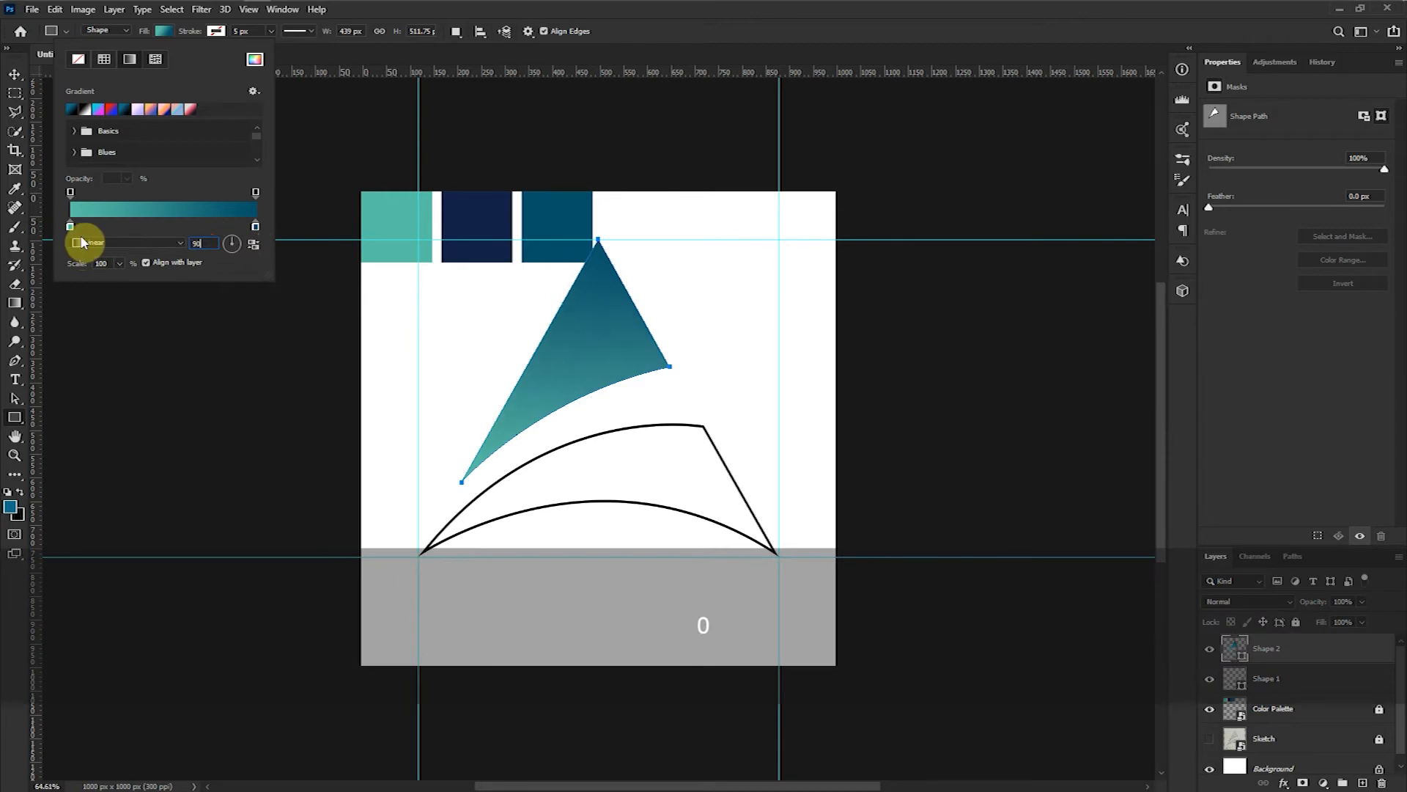
pyautogui.press('Return')
pyautogui.click(161, 31)
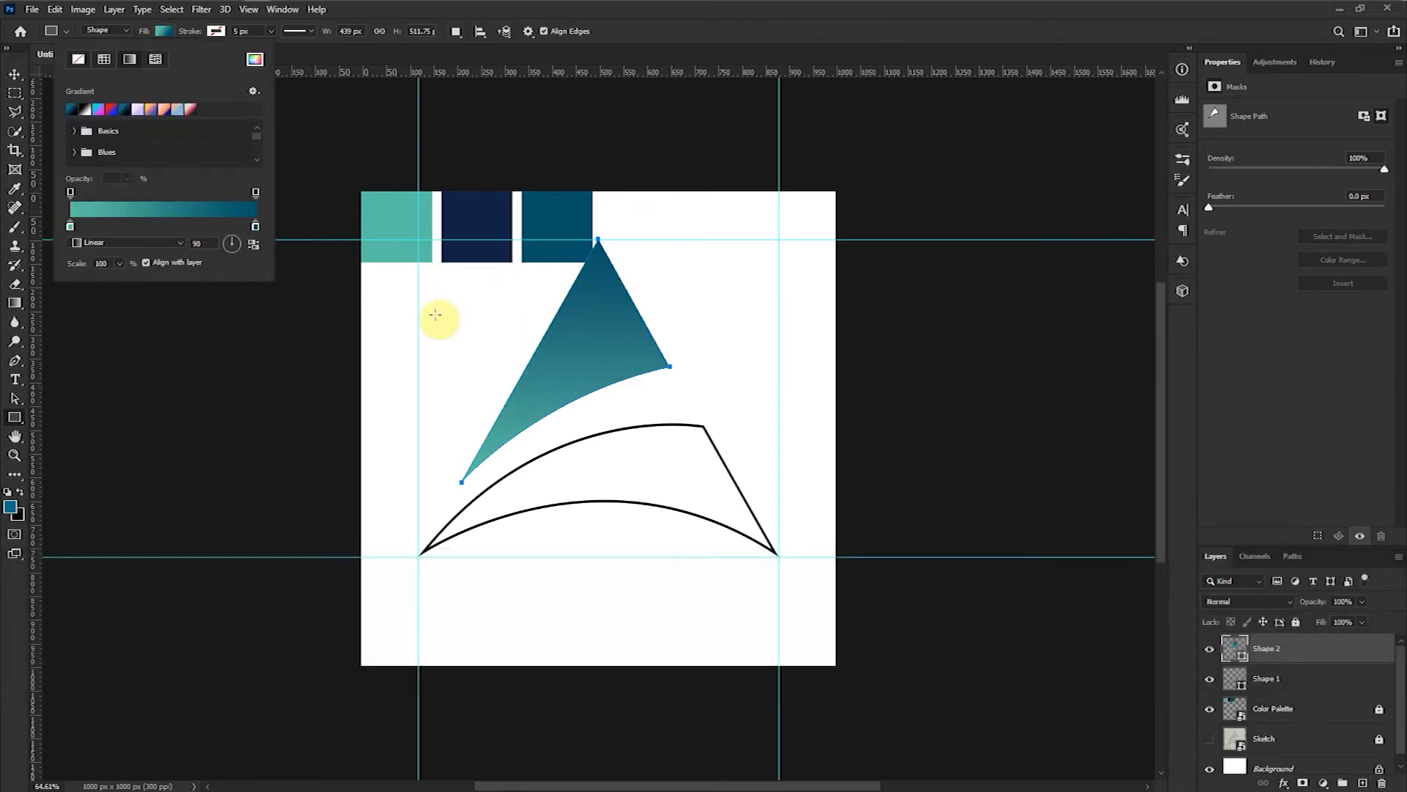
# - Select the lower shape, remove its stroke and give it a linear gradient fill
pyautogui.click(11, 75)
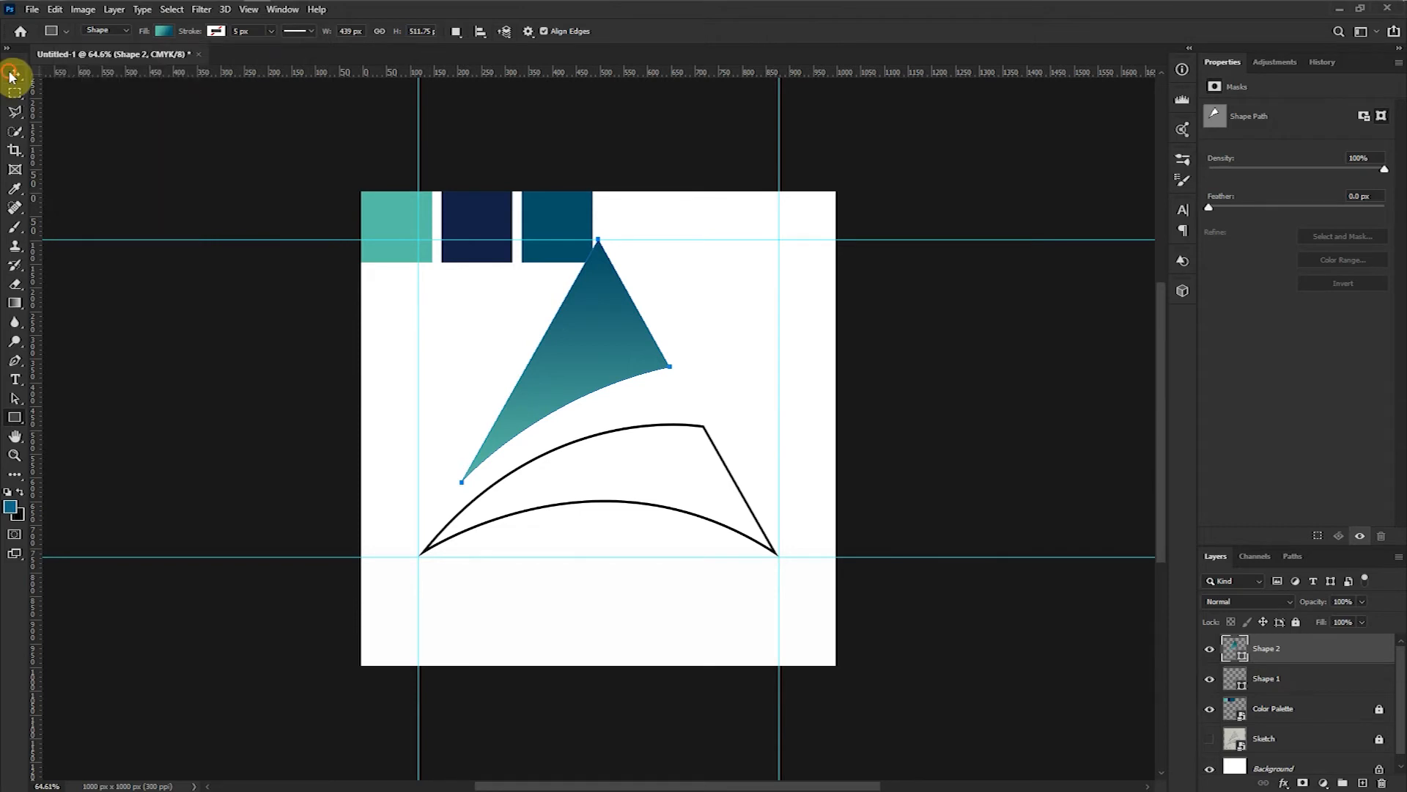
pyautogui.click(659, 427)
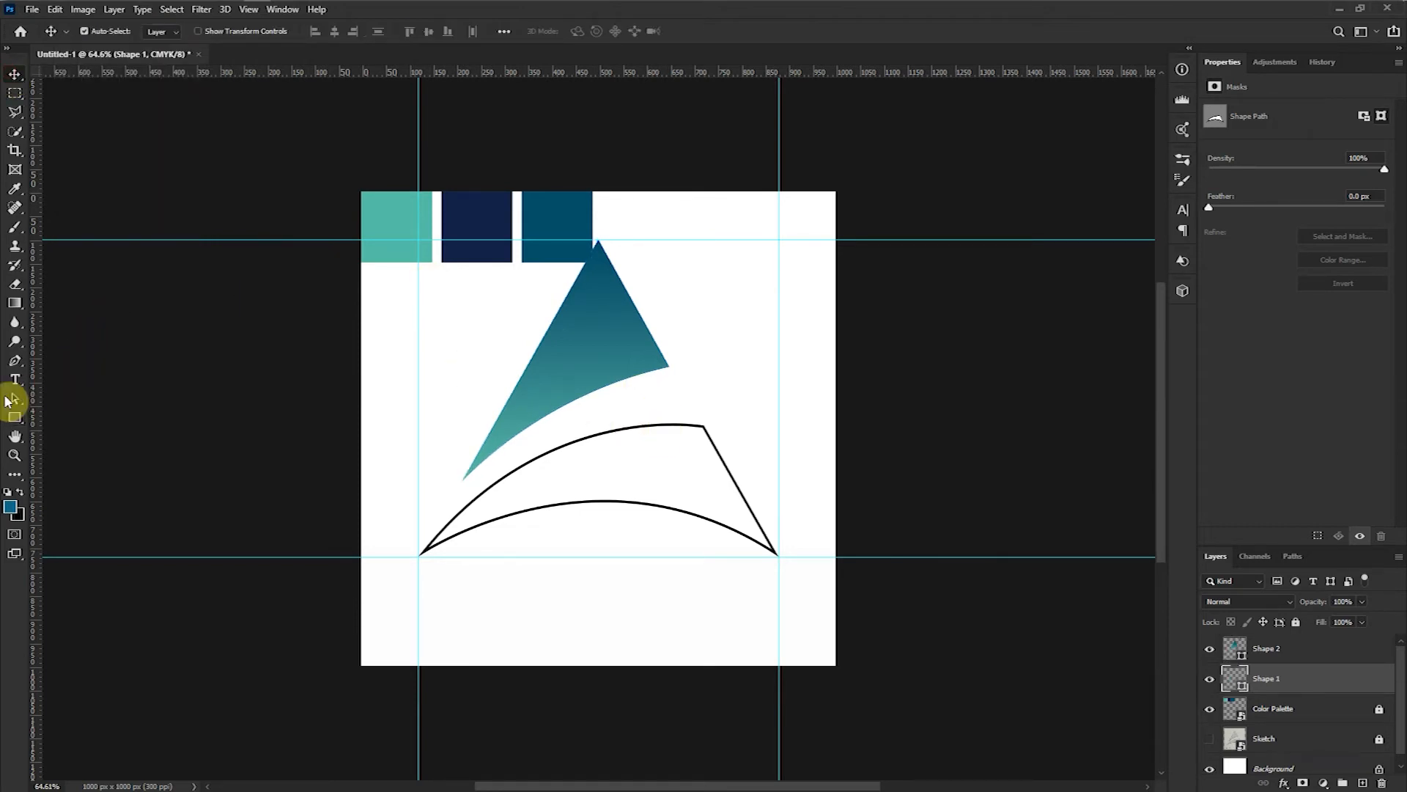
pyautogui.click(15, 418)
pyautogui.click(216, 31)
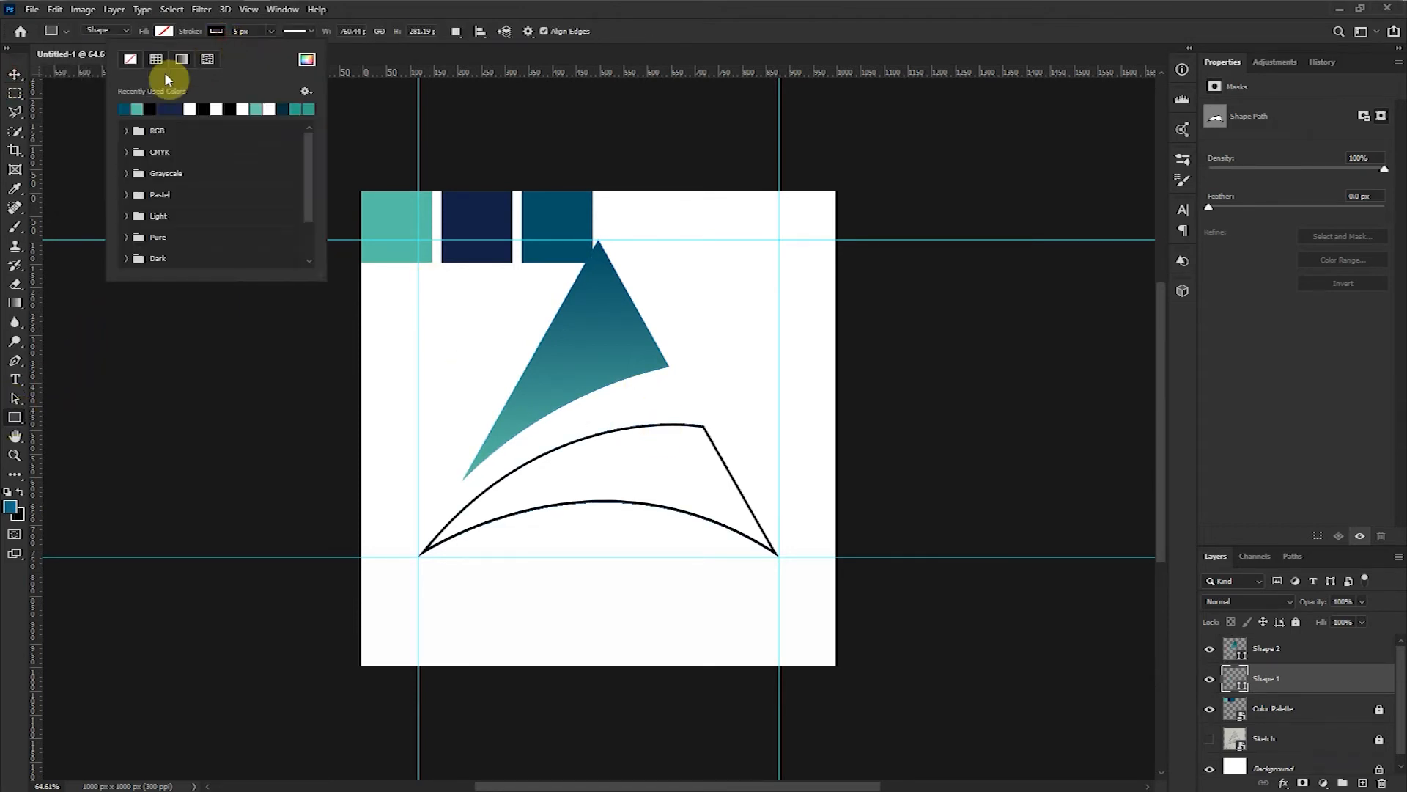
pyautogui.click(133, 61)
pyautogui.click(164, 31)
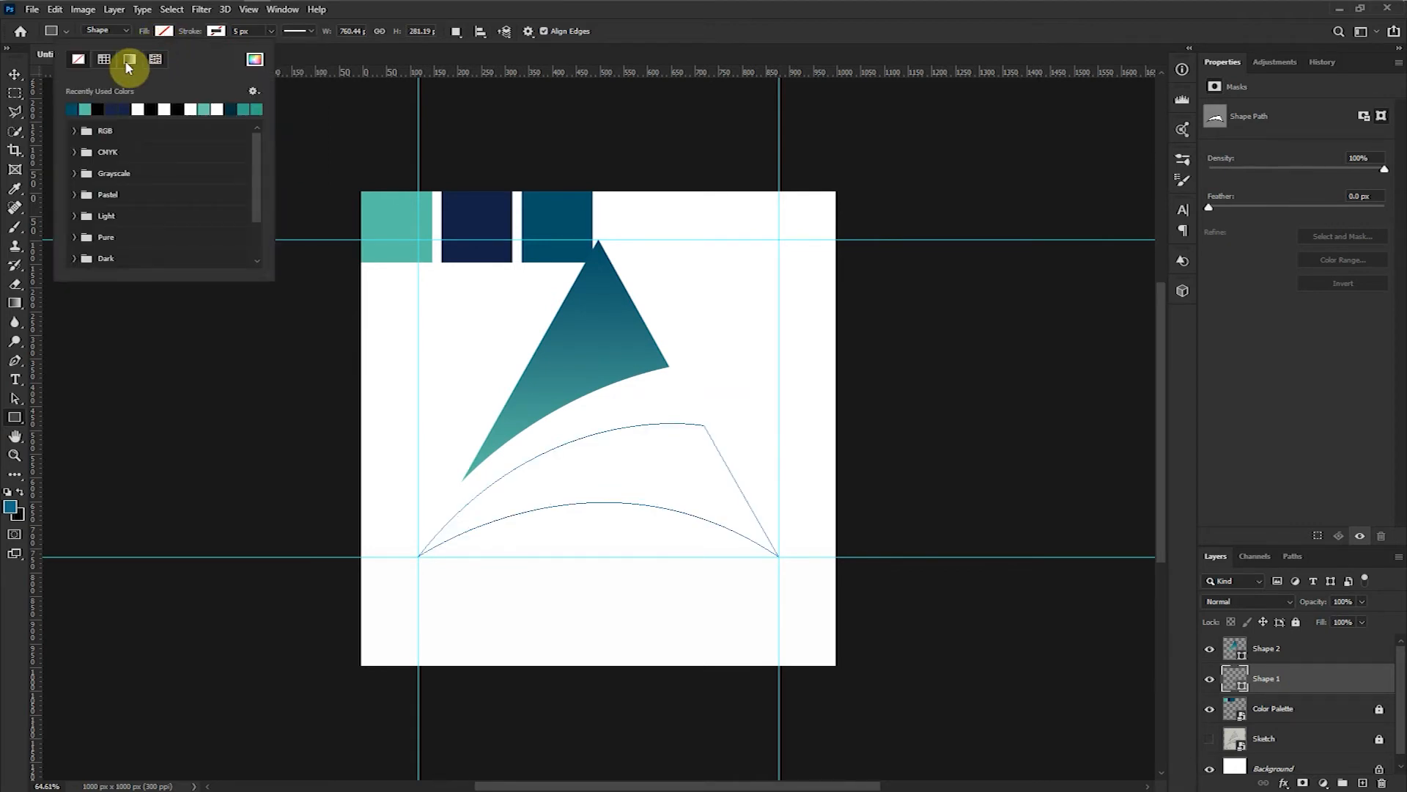
pyautogui.click(130, 61)
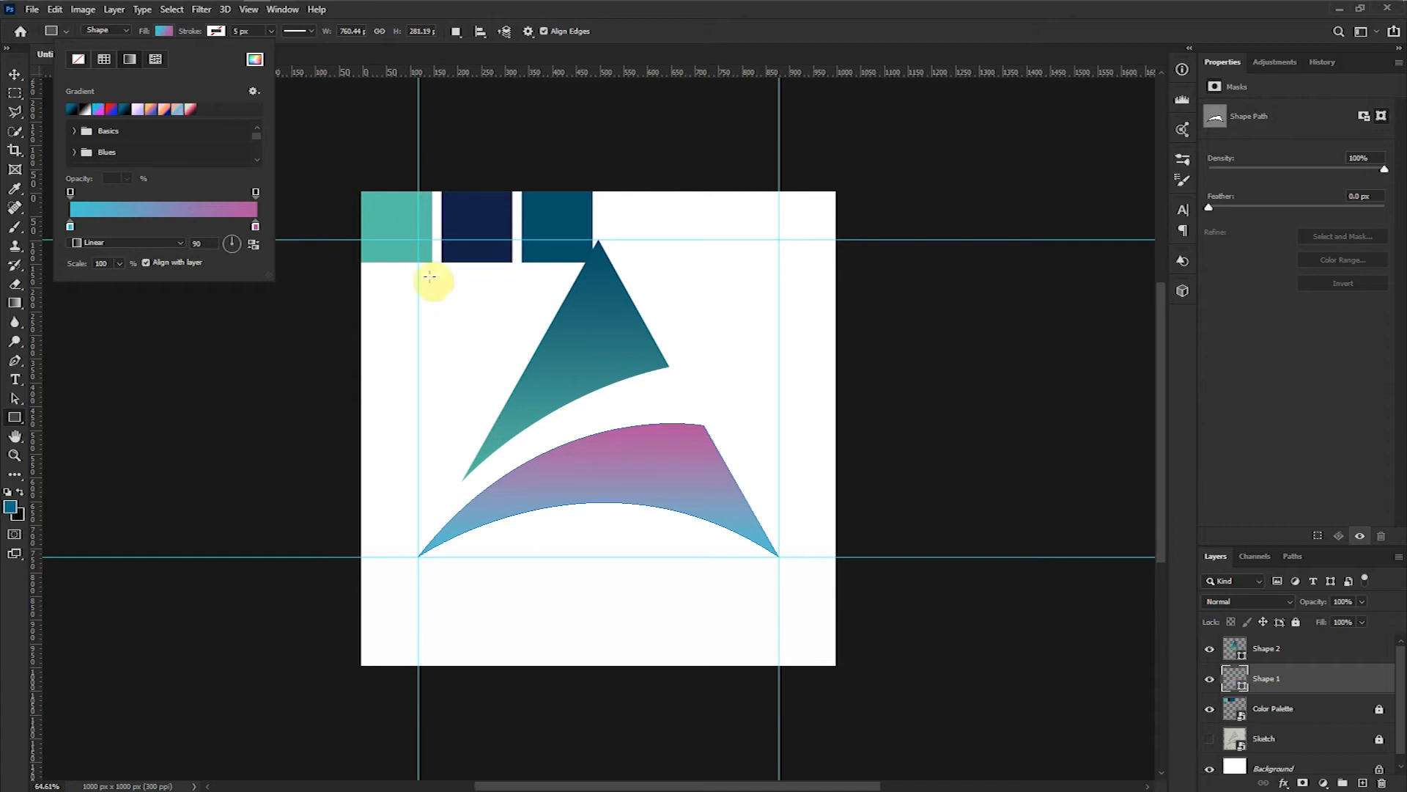
# - Set the lower shape's gradient stops to the palette's light teal at the start and dark teal-blue at the end
pyautogui.doubleClick(70, 228)
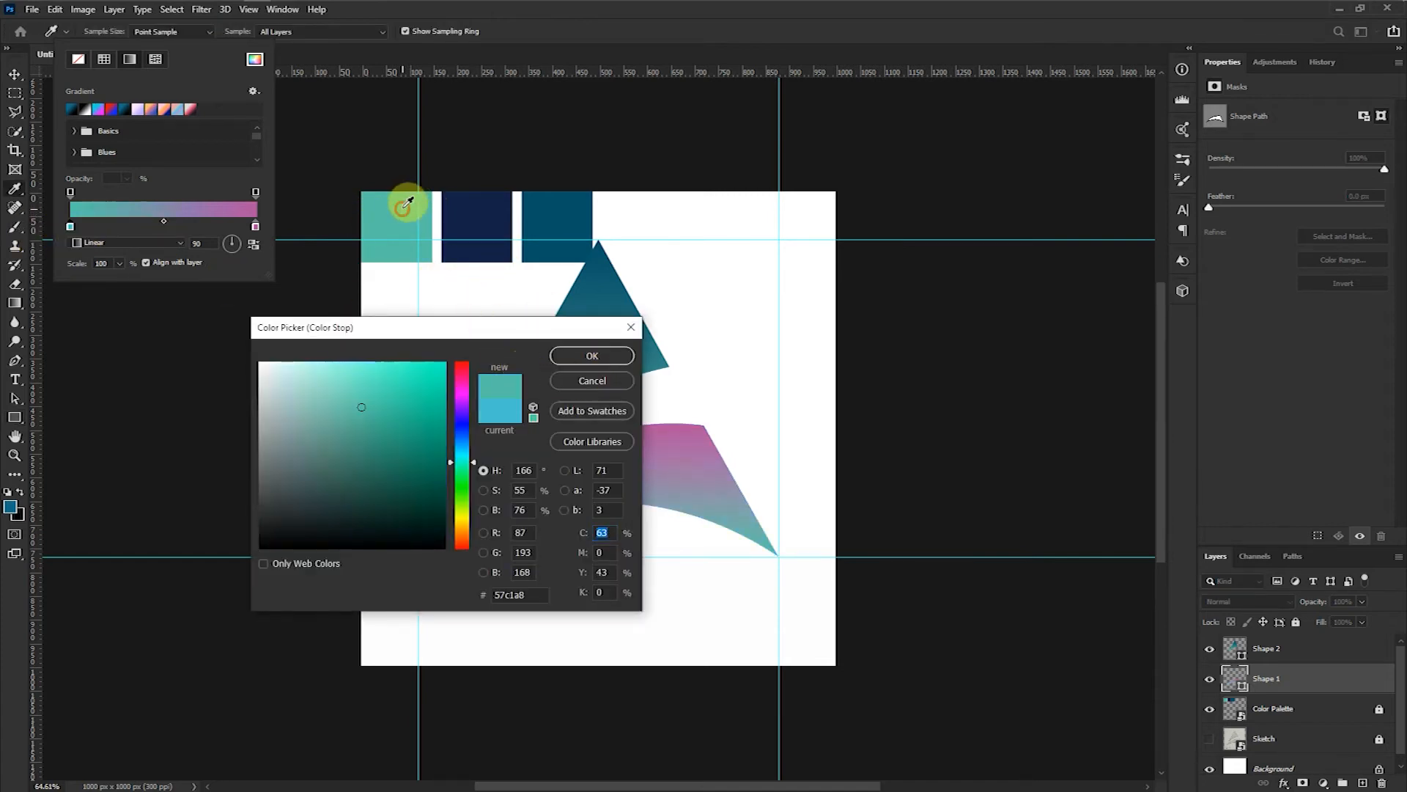
pyautogui.click(590, 356)
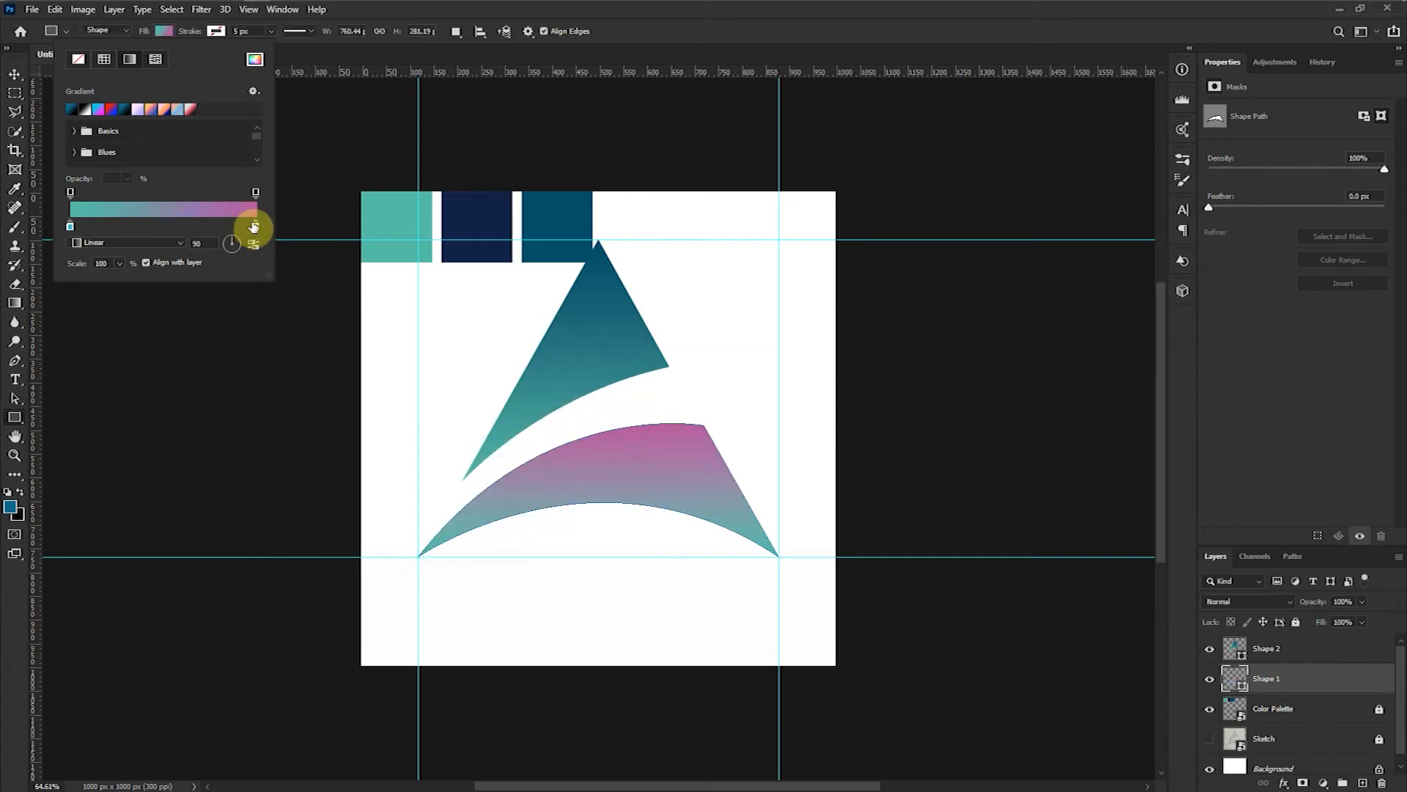
pyautogui.doubleClick(256, 228)
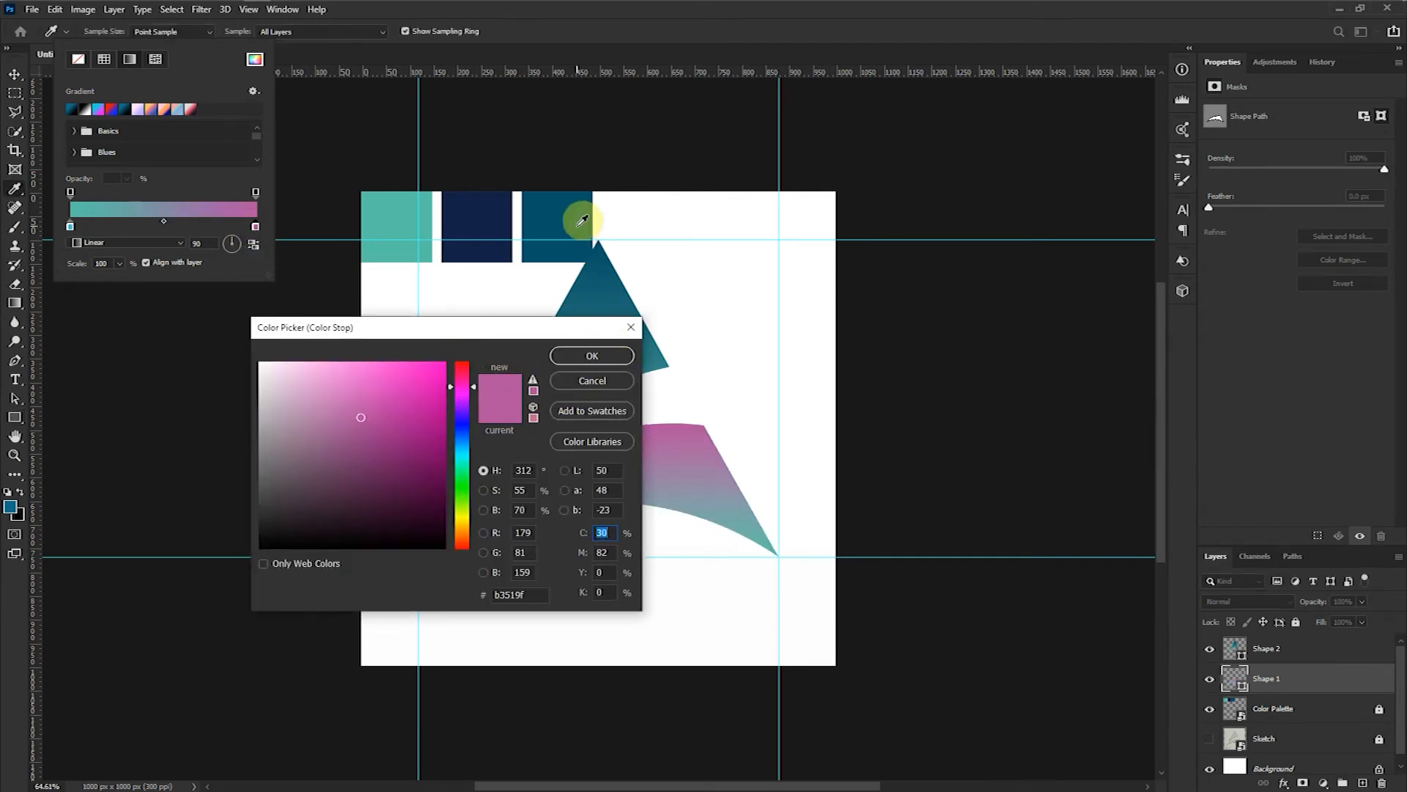
pyautogui.click(563, 214)
pyautogui.click(588, 356)
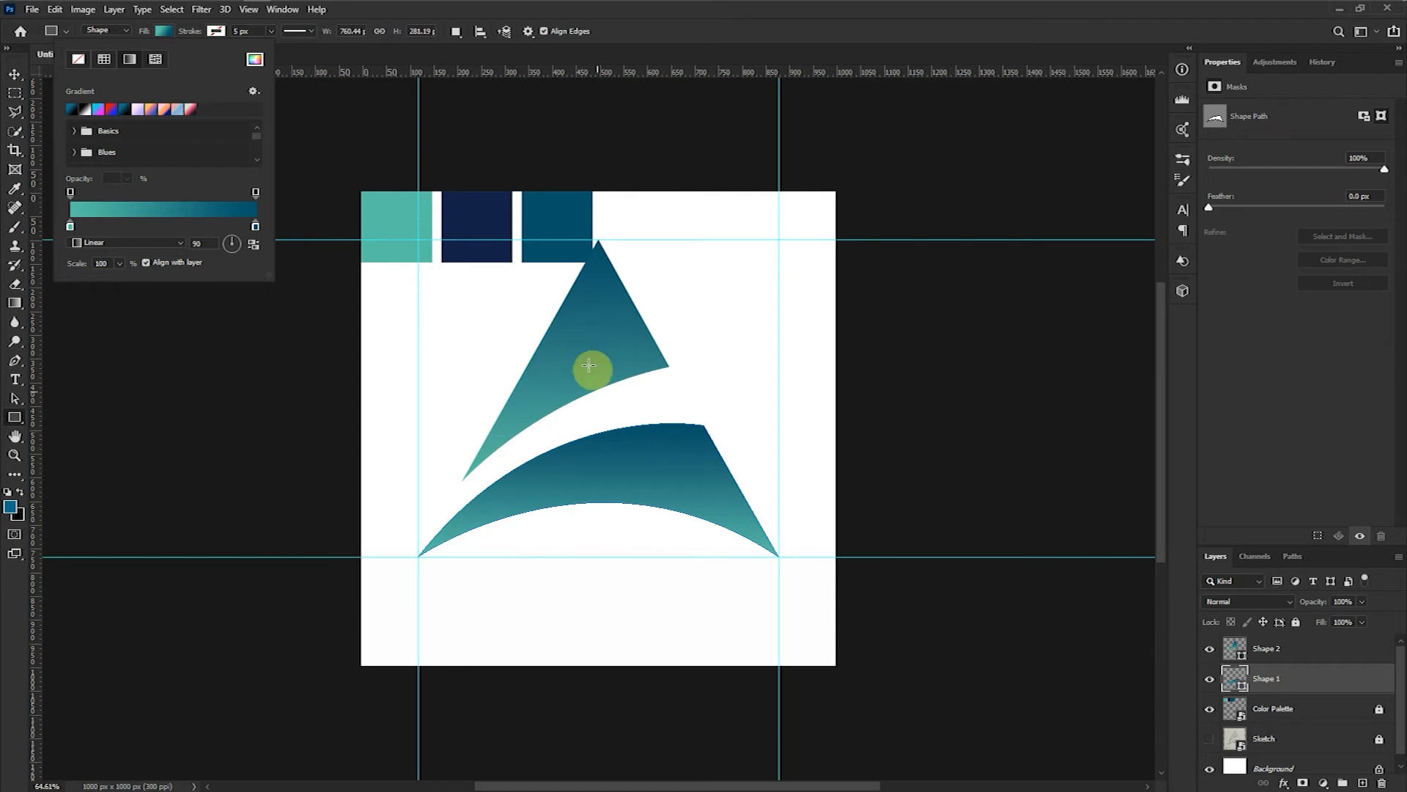
# - Reverse the lower shape's gradient so the light teal lies along its upper edge, and deselect the shape
pyautogui.click(254, 245)
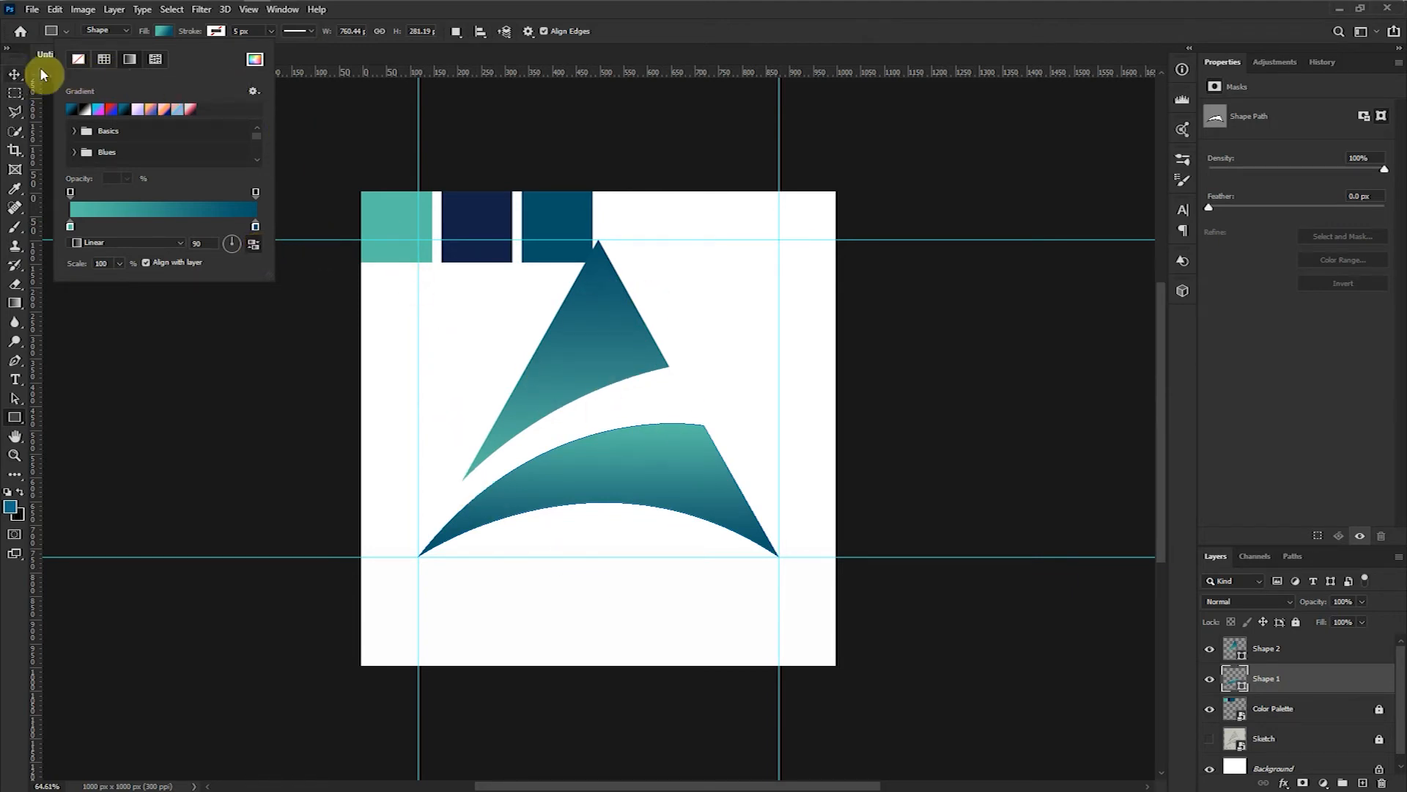
pyautogui.click(14, 77)
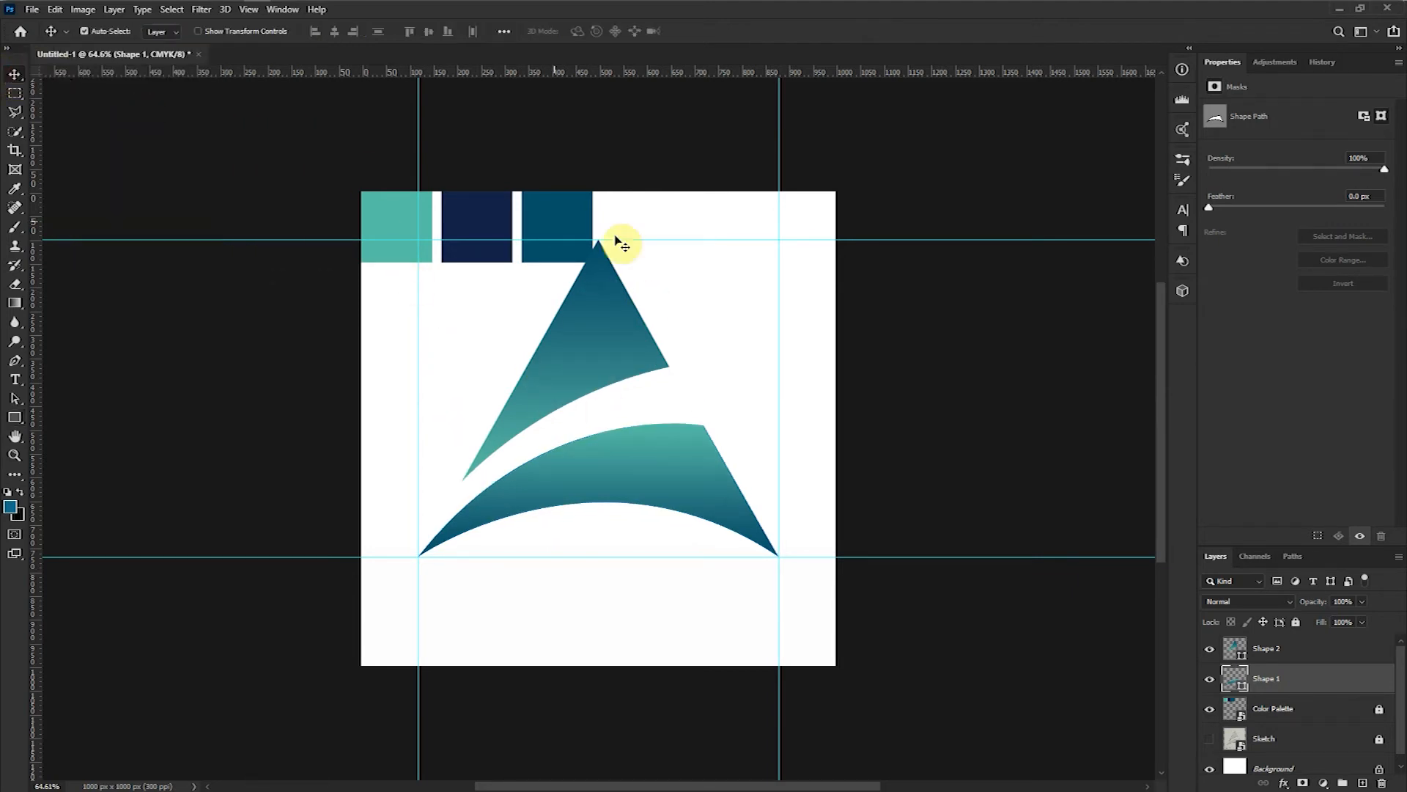
pyautogui.click(773, 257)
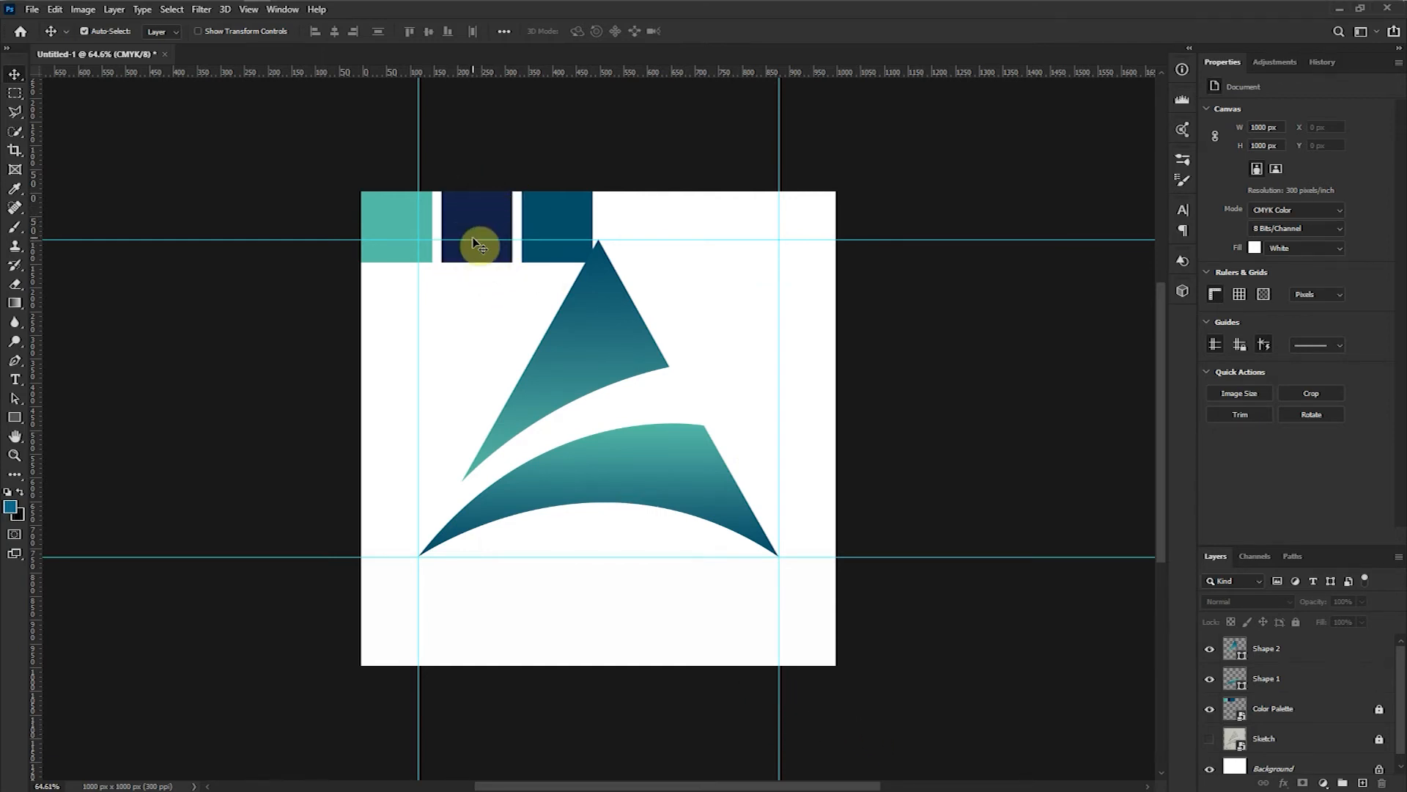
# - Add a new layer directly above the locked white background layer and name it Background
pyautogui.scroll(-1, 1341, 696)
pyautogui.click(1362, 783)
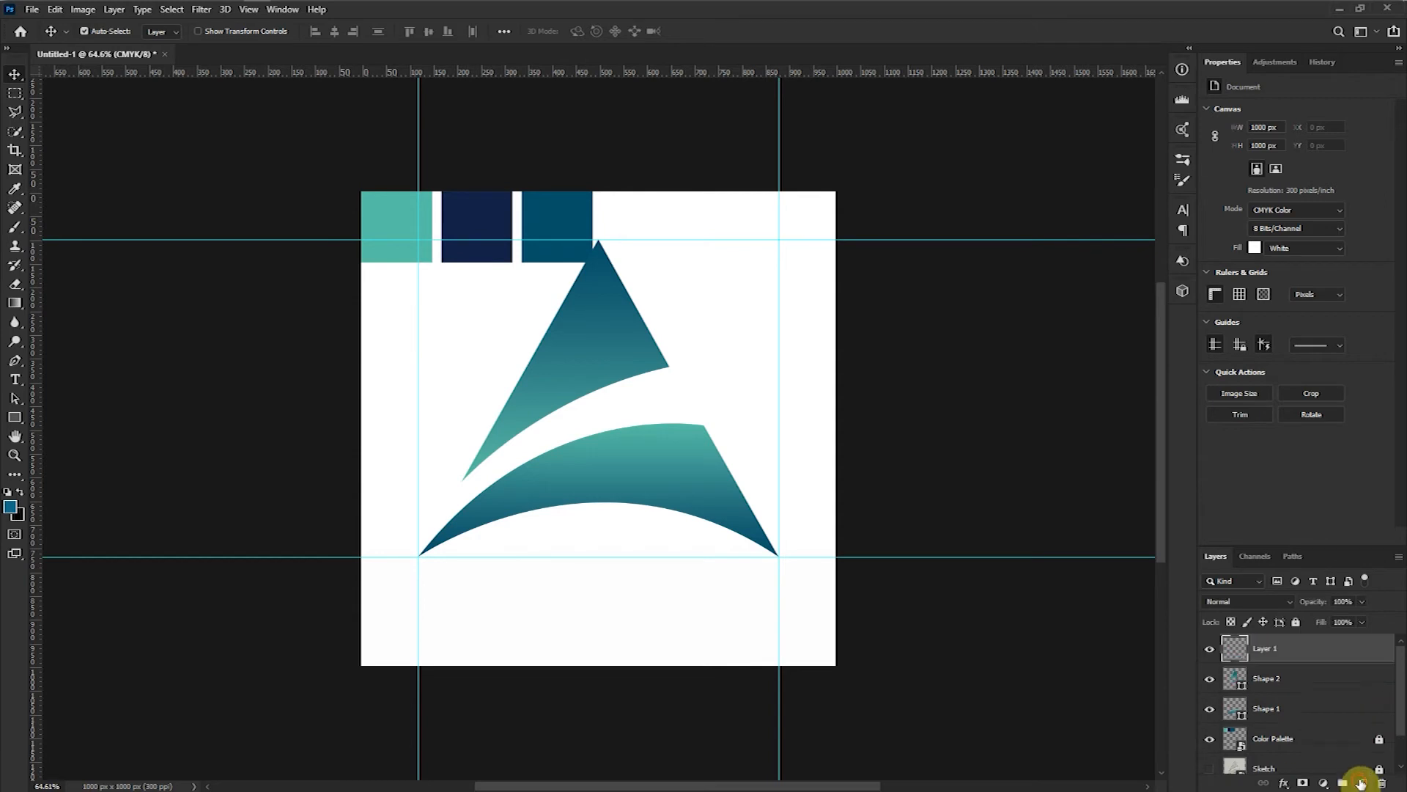
pyautogui.moveTo(1285, 663)
pyautogui.mouseDown()
pyautogui.moveTo(1284, 750)
pyautogui.moveTo(1272, 756)
pyautogui.mouseUp()
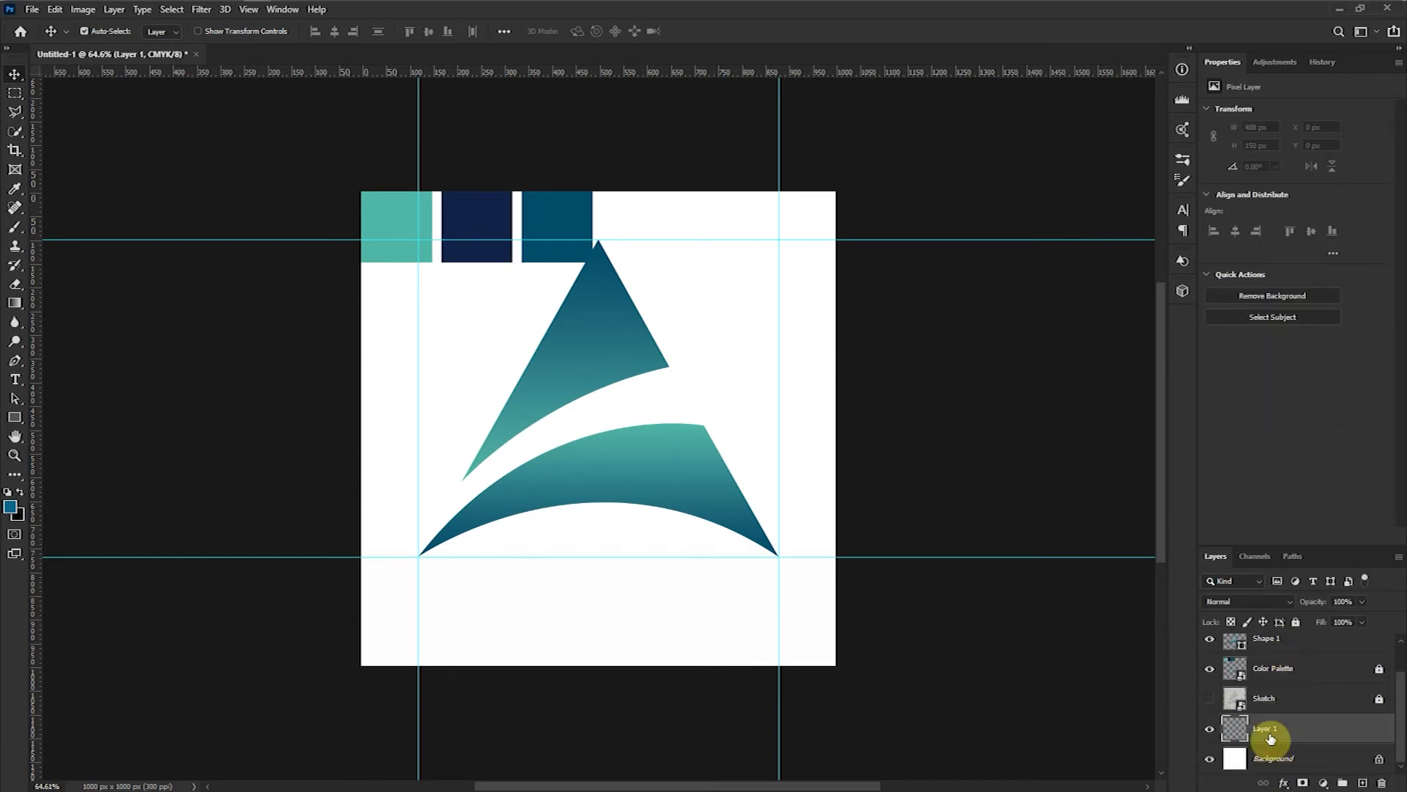
pyautogui.write('Background')
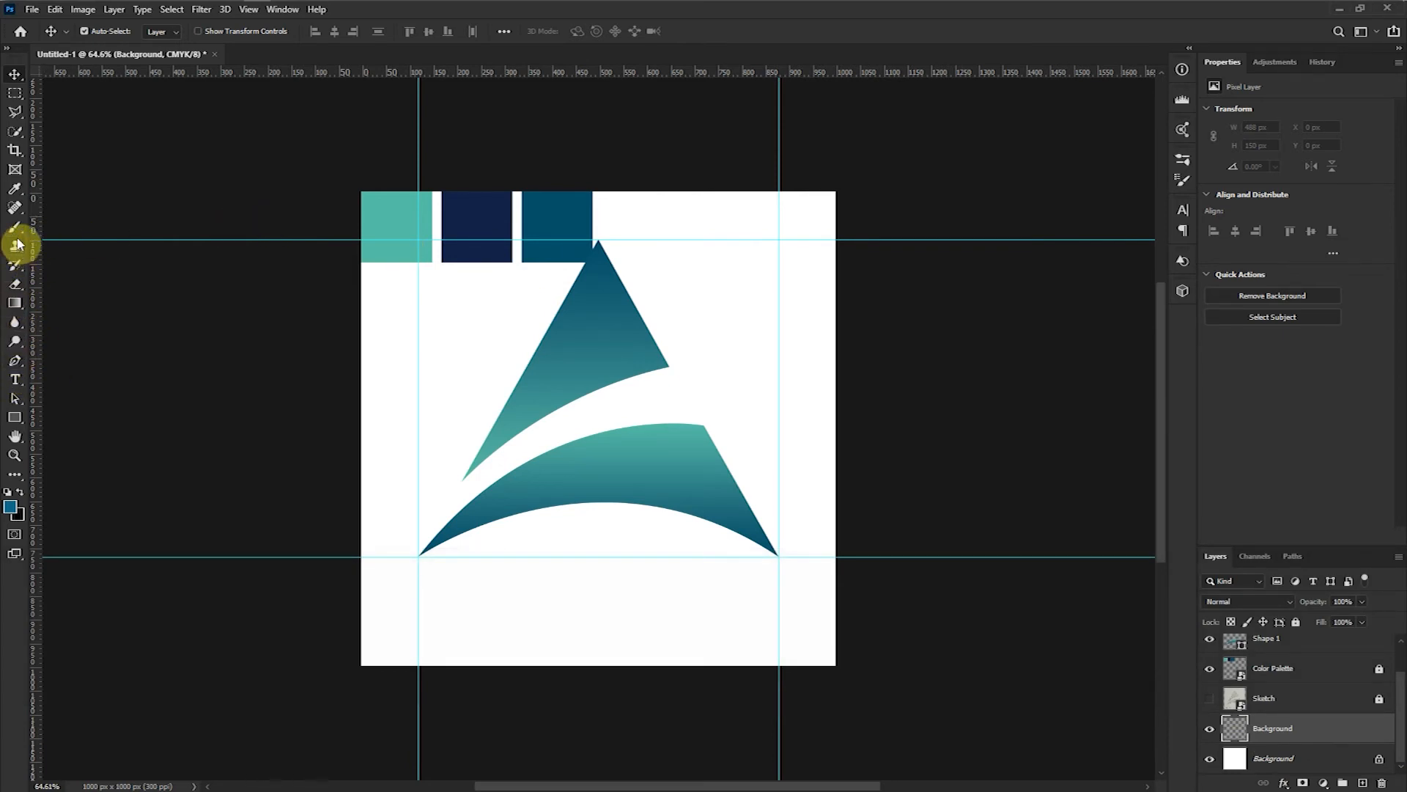
# - Fill the new Background layer with the navy blue sampled from the colour palette, and hide the guides
pyautogui.click(14, 192)
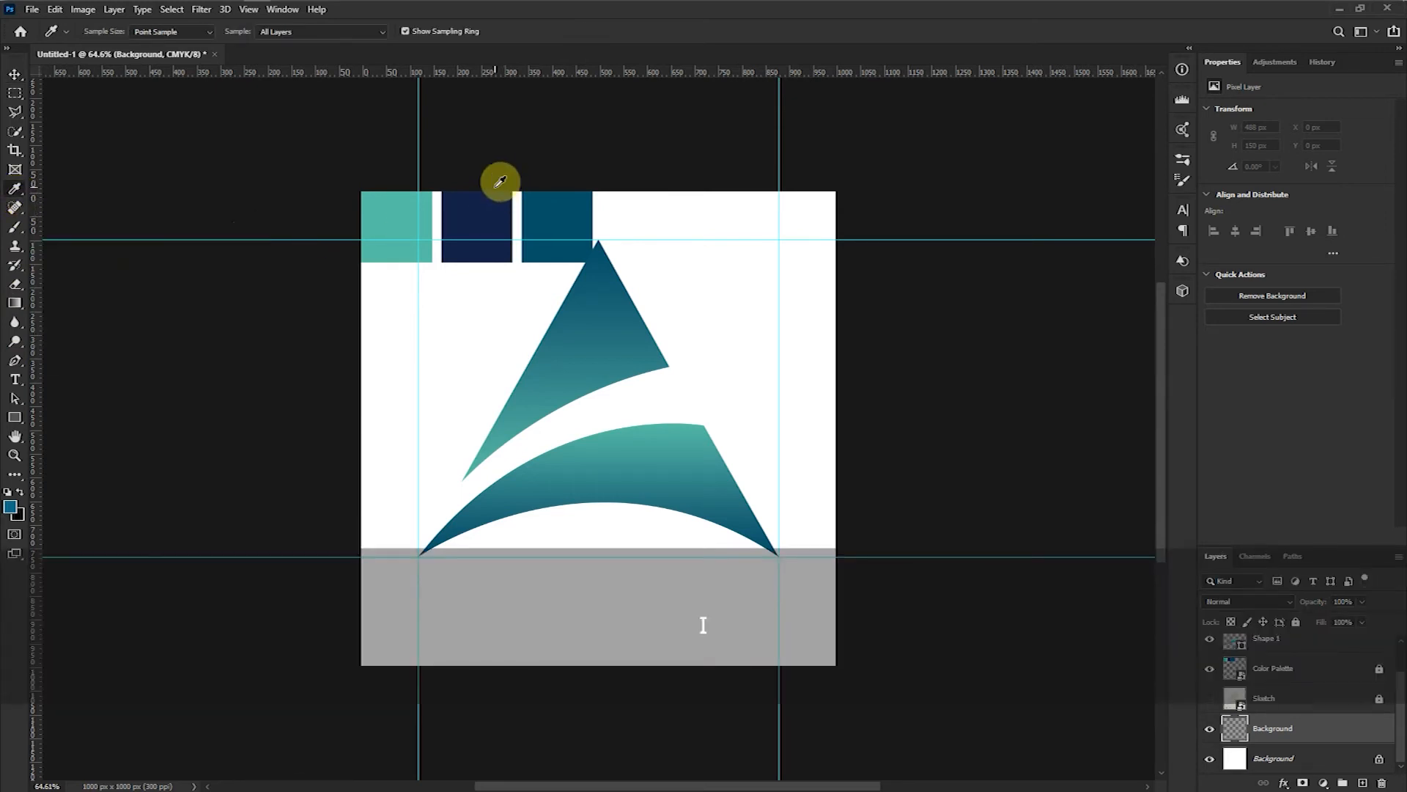
pyautogui.click(487, 201)
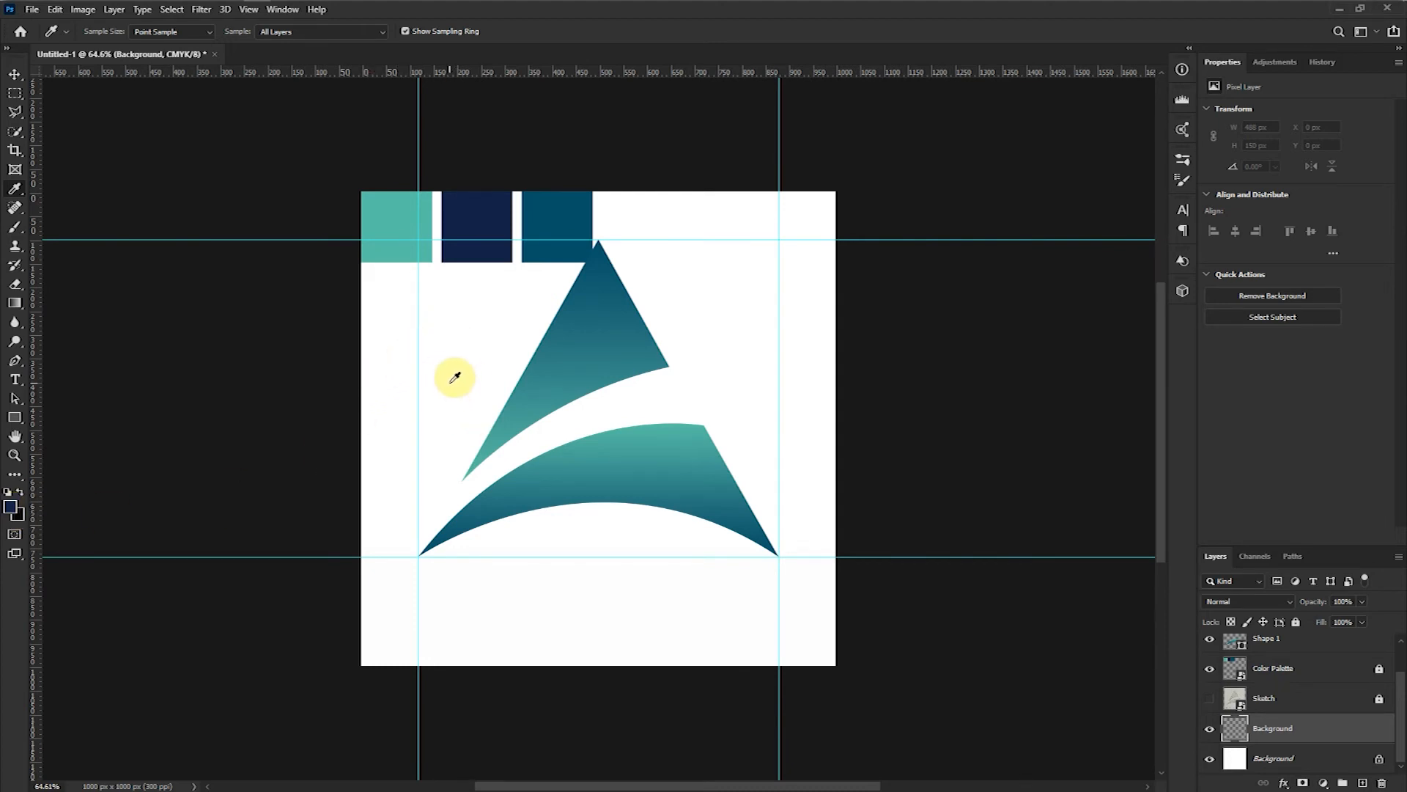
pyautogui.press('alt')
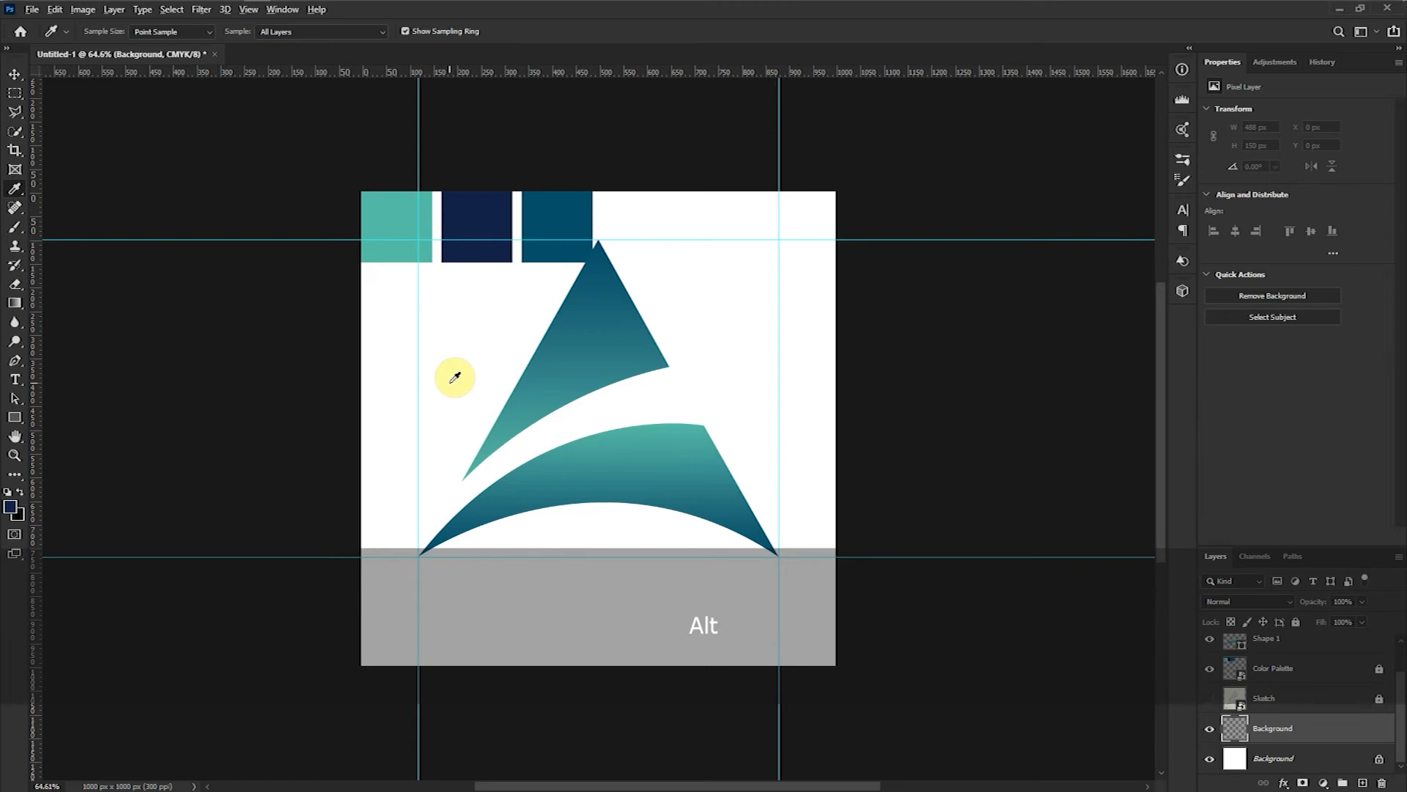
pyautogui.hotkey('alt', 'Delete')
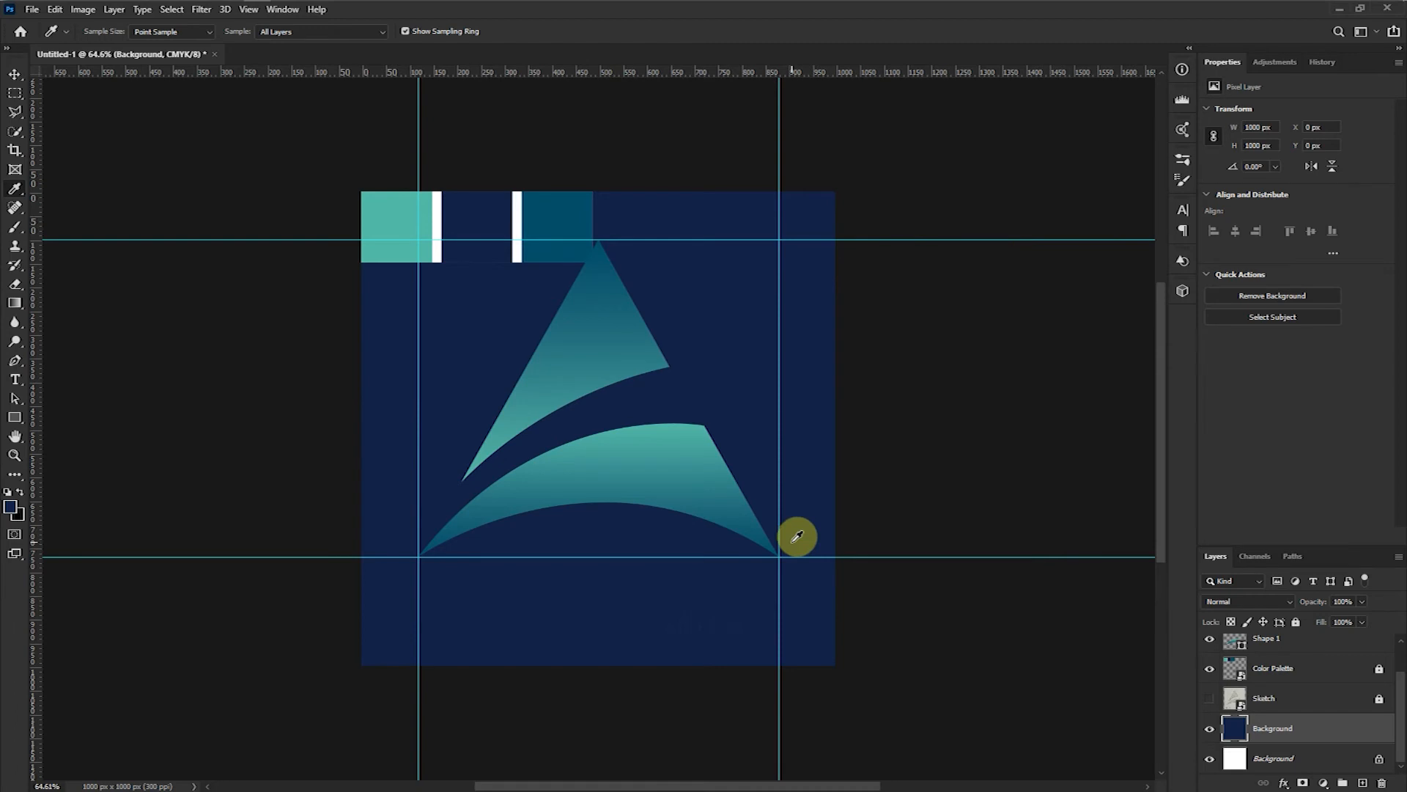
pyautogui.hotkey('ctrl', 'h')
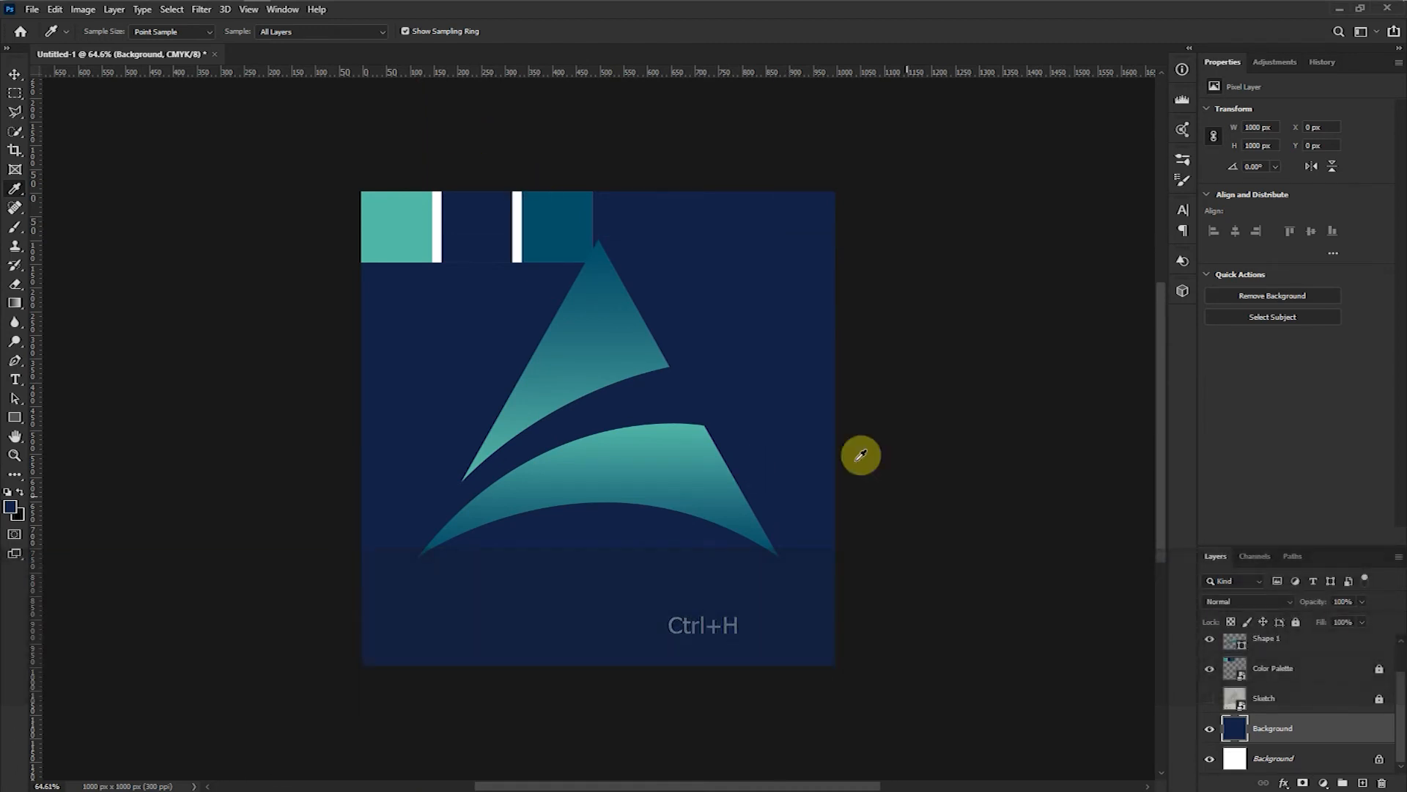
# - Lock the navy Background layer and hide the Color Palette layer
pyautogui.click(1328, 729)
pyautogui.click(1296, 622)
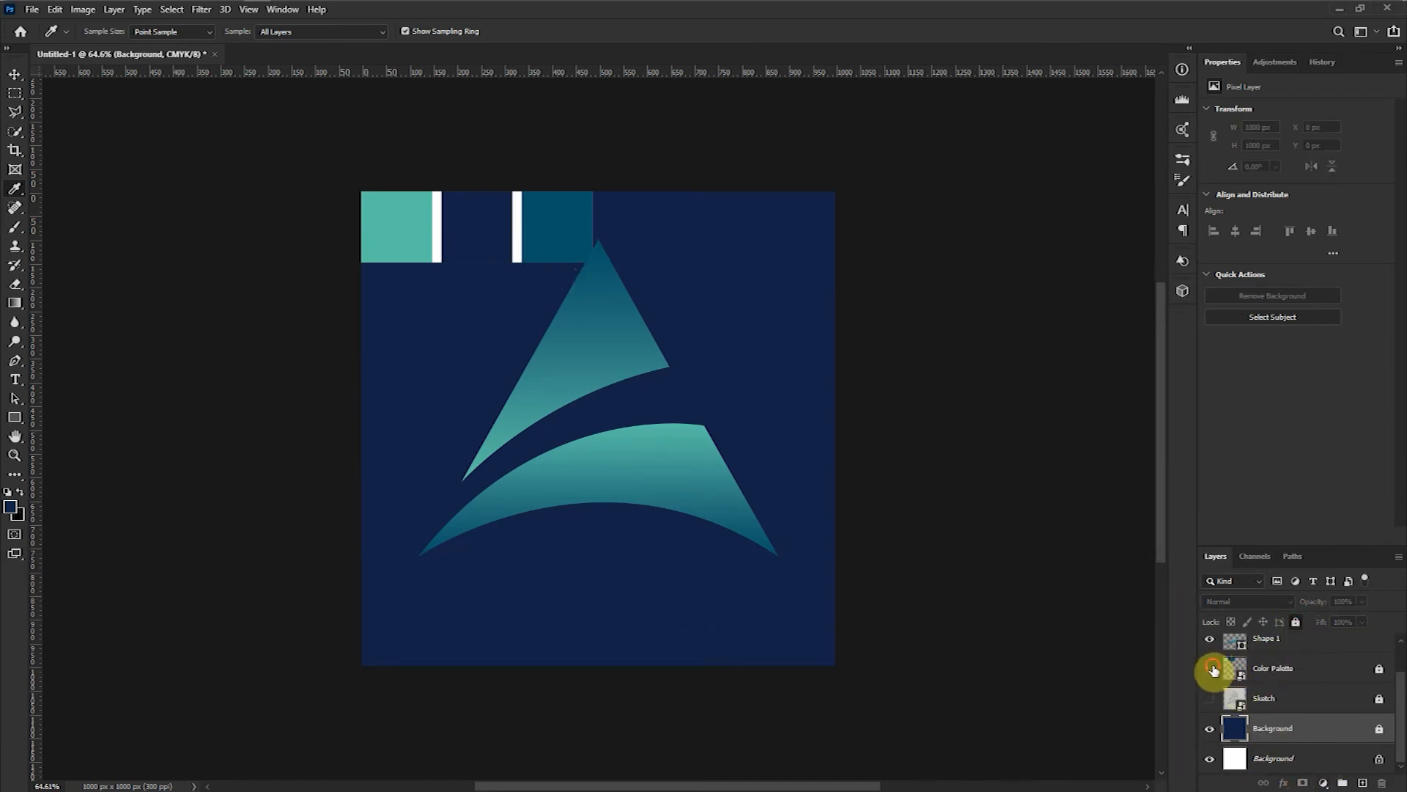
pyautogui.click(1211, 667)
# - Convert the Shape 1 and Shape 2 layers together into a single smart object
pyautogui.scroll(1, 1312, 686)
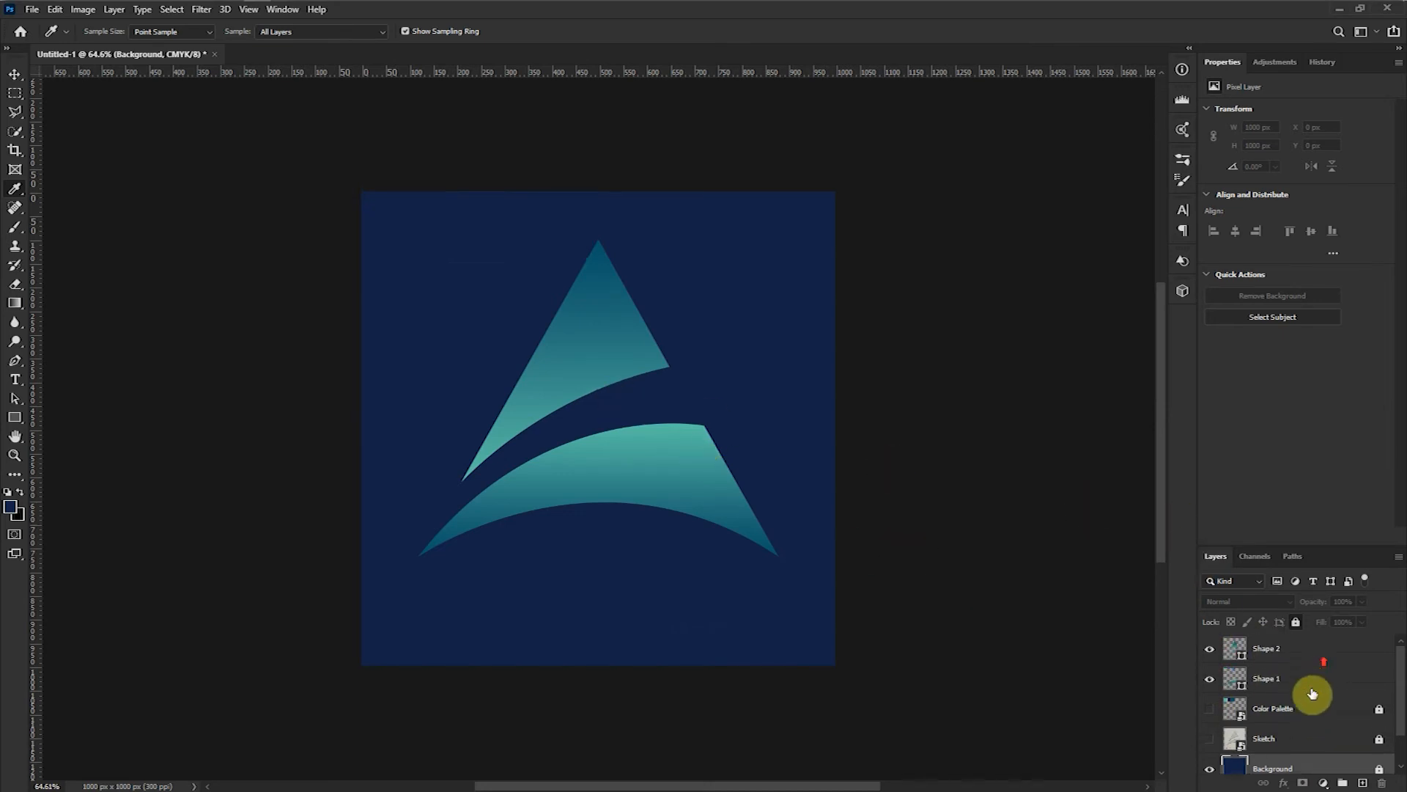
pyautogui.click(1296, 651)
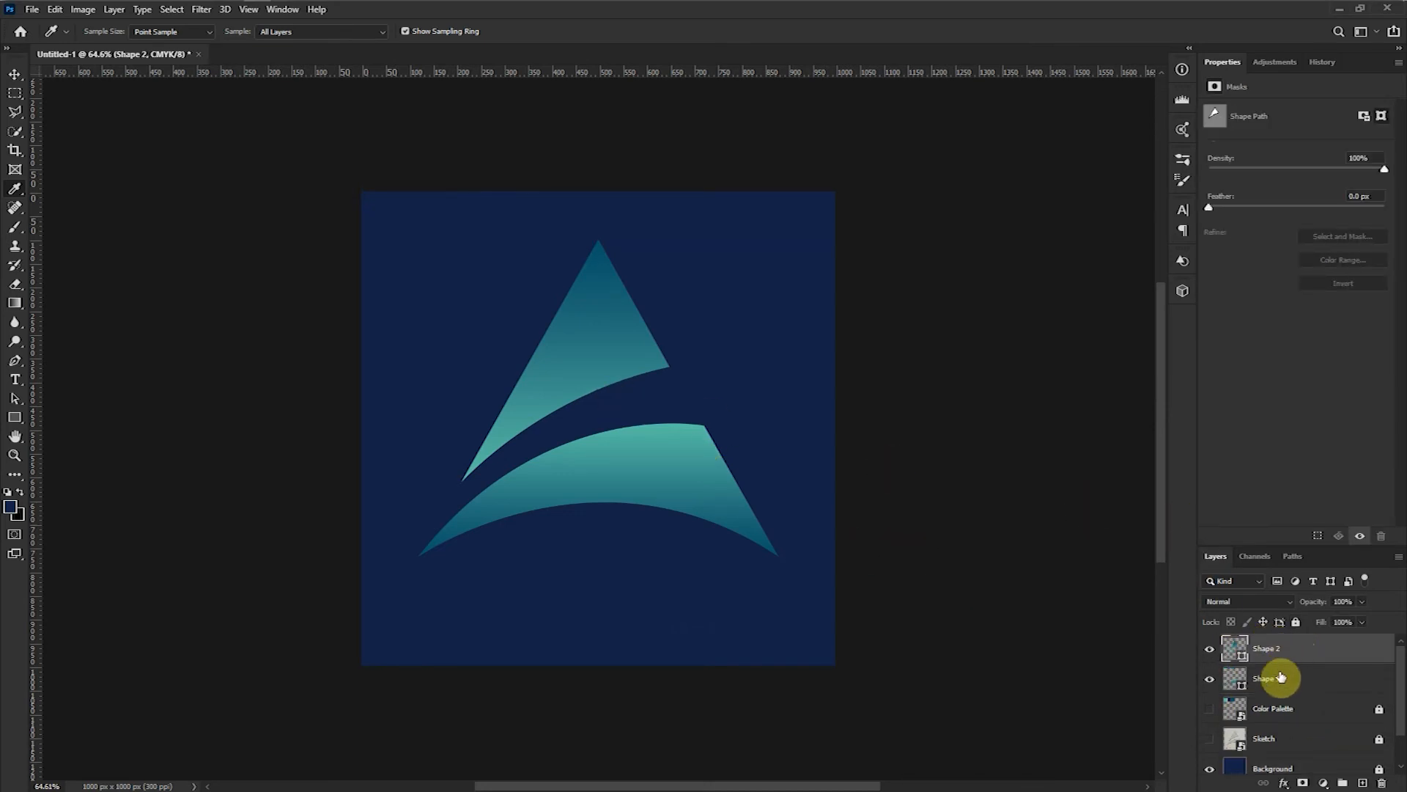
pyautogui.click(1285, 677)
pyautogui.click(1279, 651)
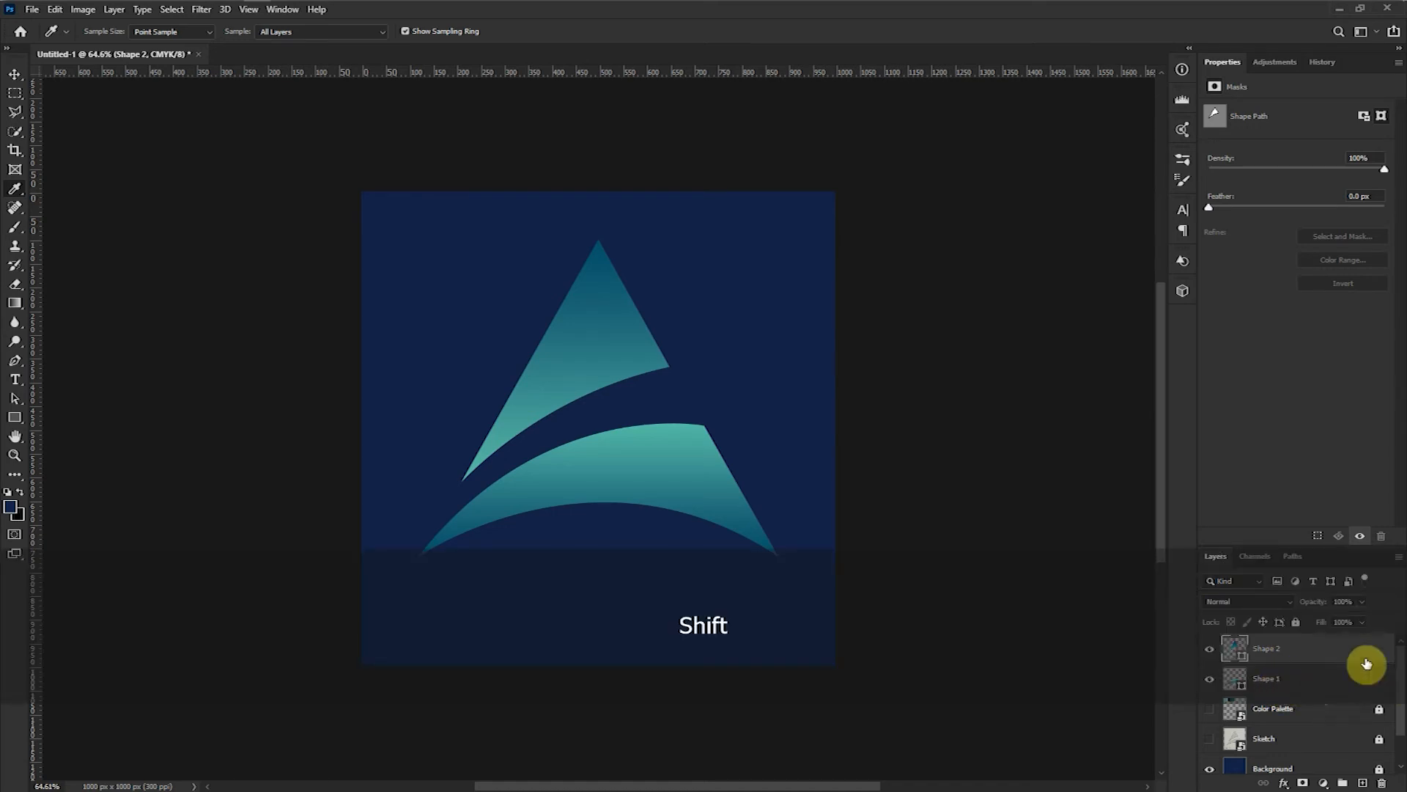
pyautogui.keyDown('shift'); pyautogui.click(1298, 683); pyautogui.keyUp('shift')
pyautogui.rightClick(1288, 685)
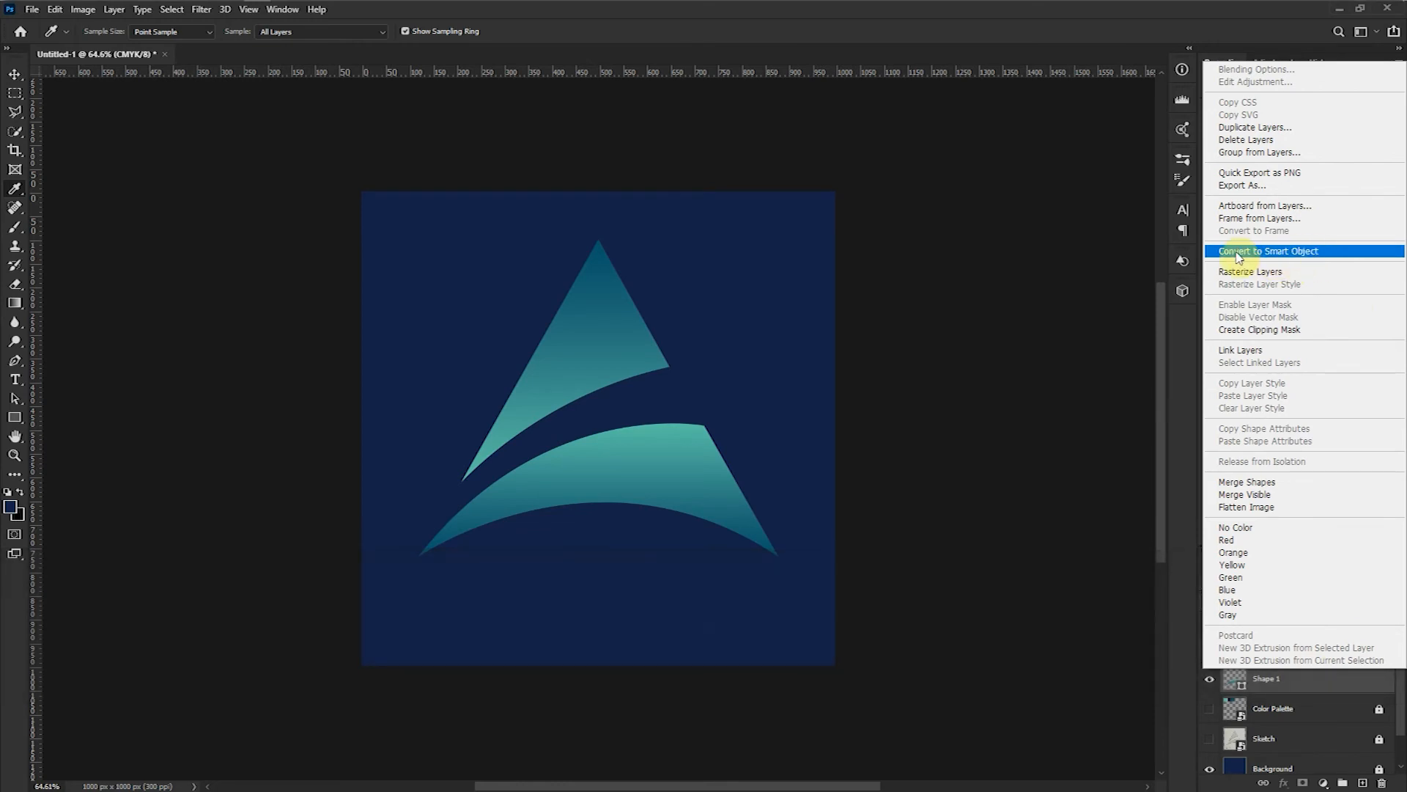
pyautogui.click(1292, 253)
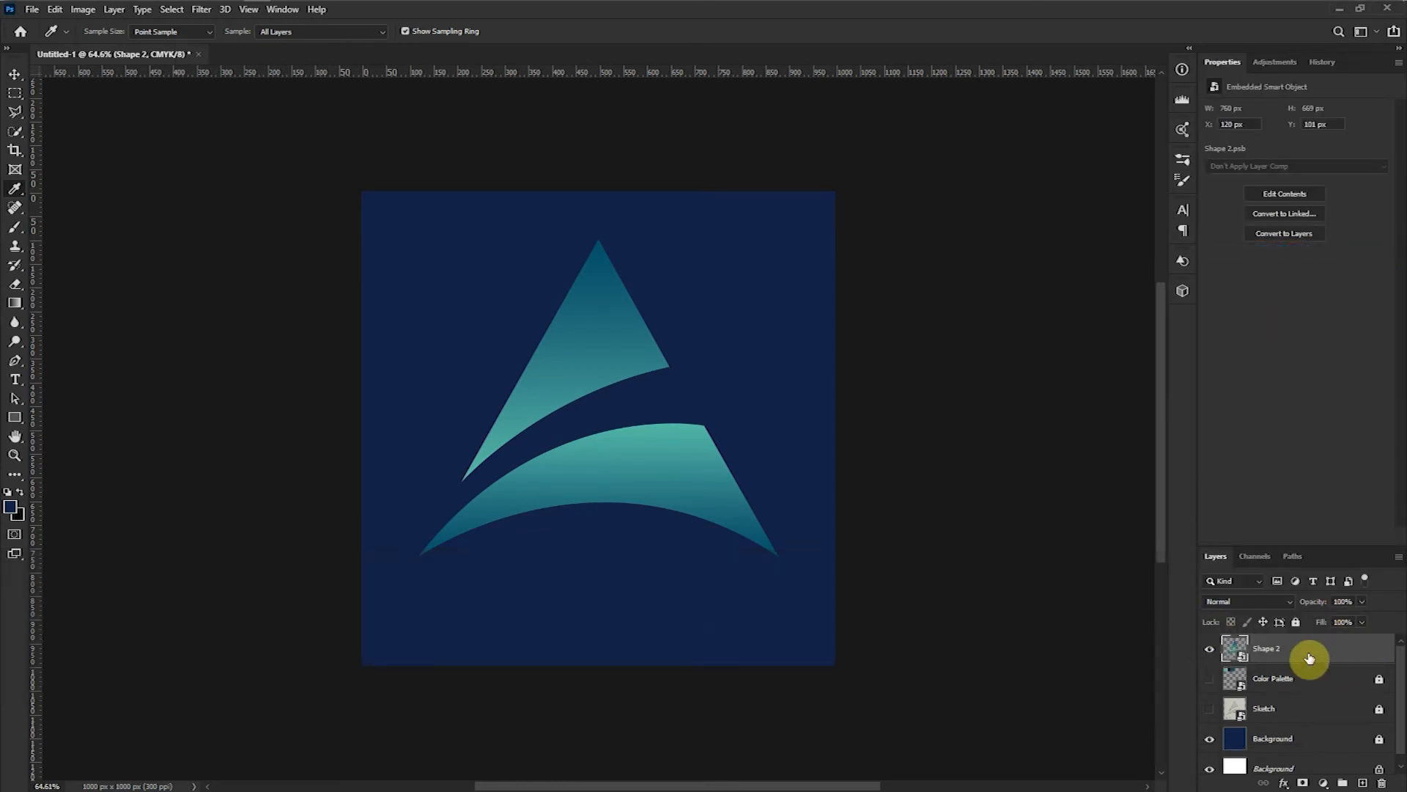
# - Open the logo smart object to view its shape layers, save and close it, and check its visibility in the main document
pyautogui.doubleClick(1234, 650)
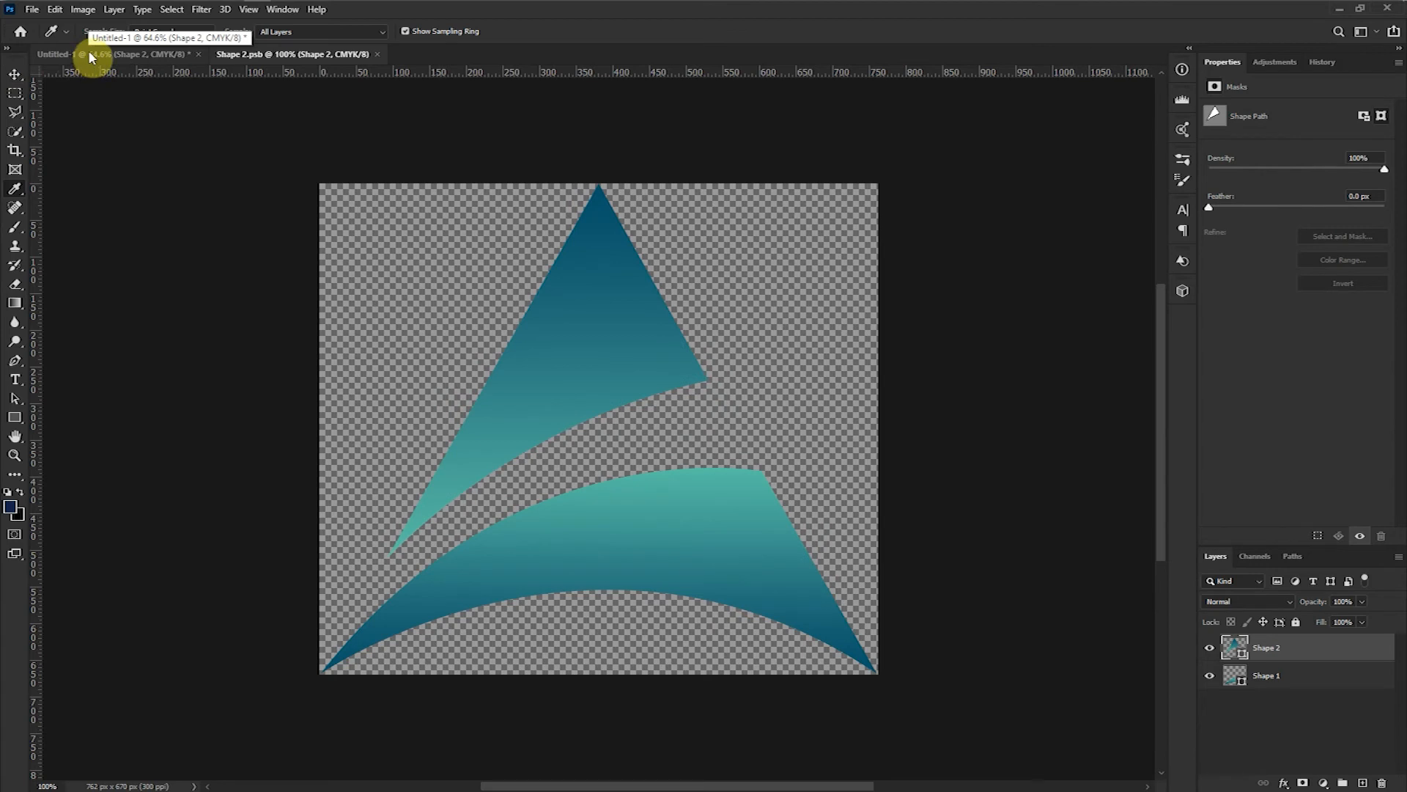
pyautogui.hotkey('ctrl', 's')
pyautogui.hotkey('ctrl', 'w')
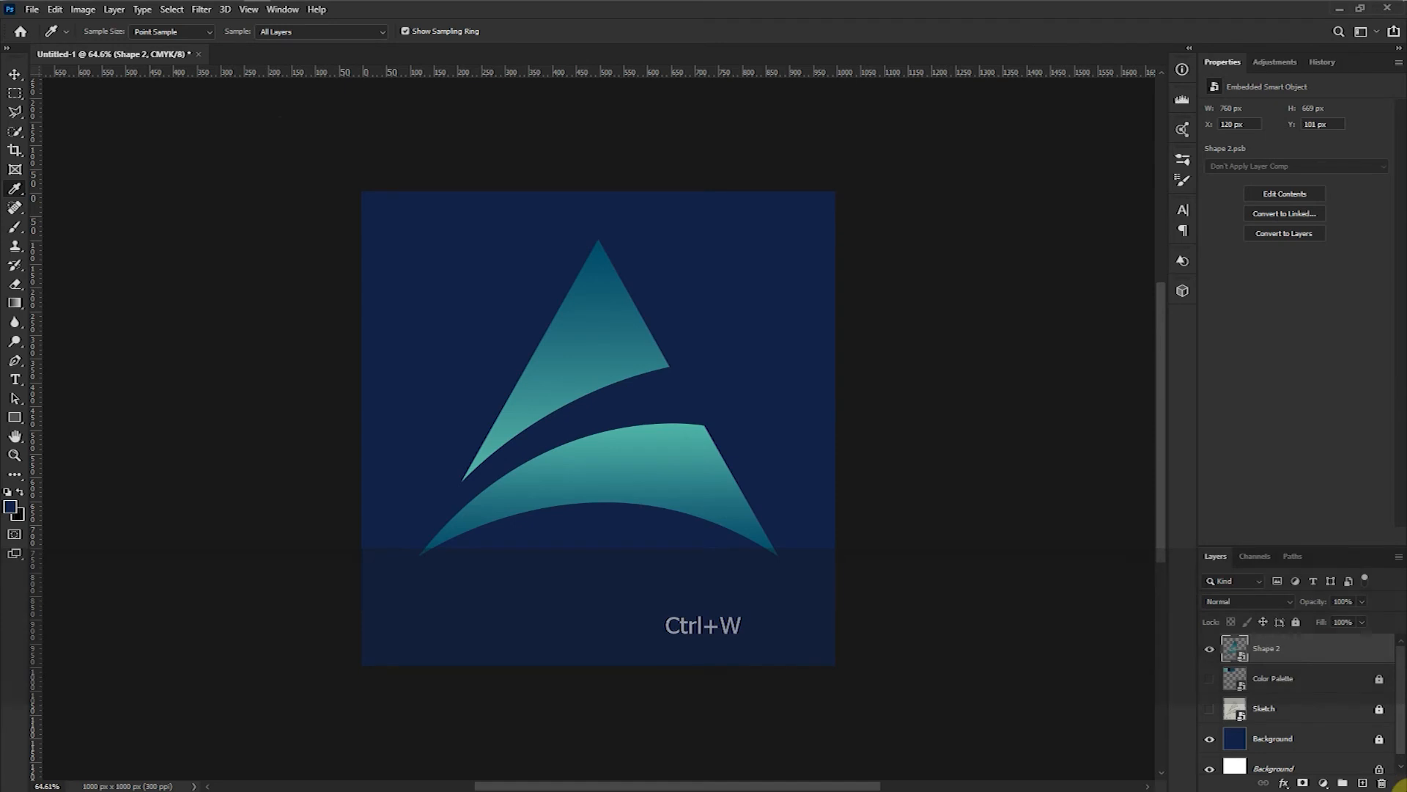
pyautogui.click(1210, 650)
pyautogui.click(1211, 651)
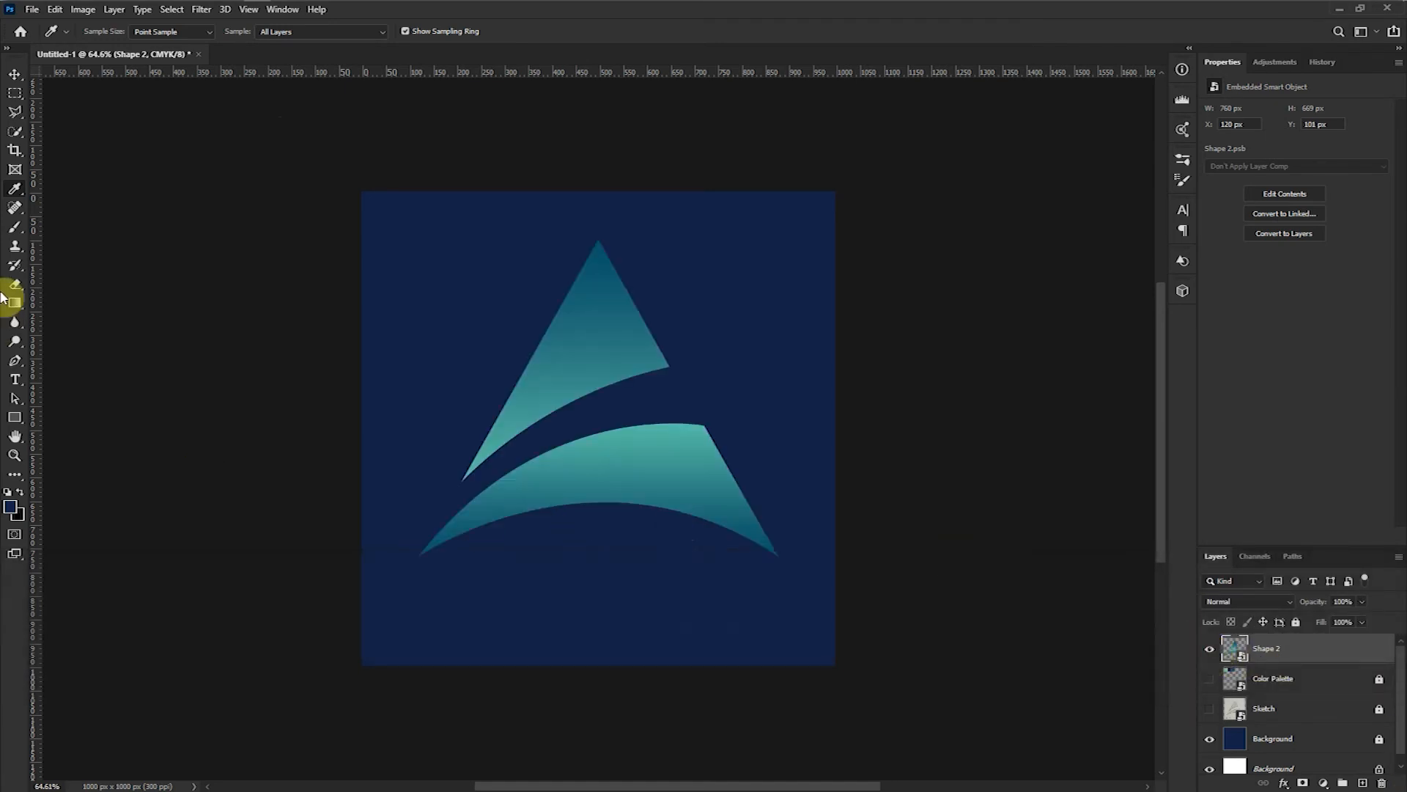
# - Scale the logo smart object down proportionally about its centre to about 450 x 397 px
pyautogui.click(19, 78)
pyautogui.hotkey('ctrl', 't')
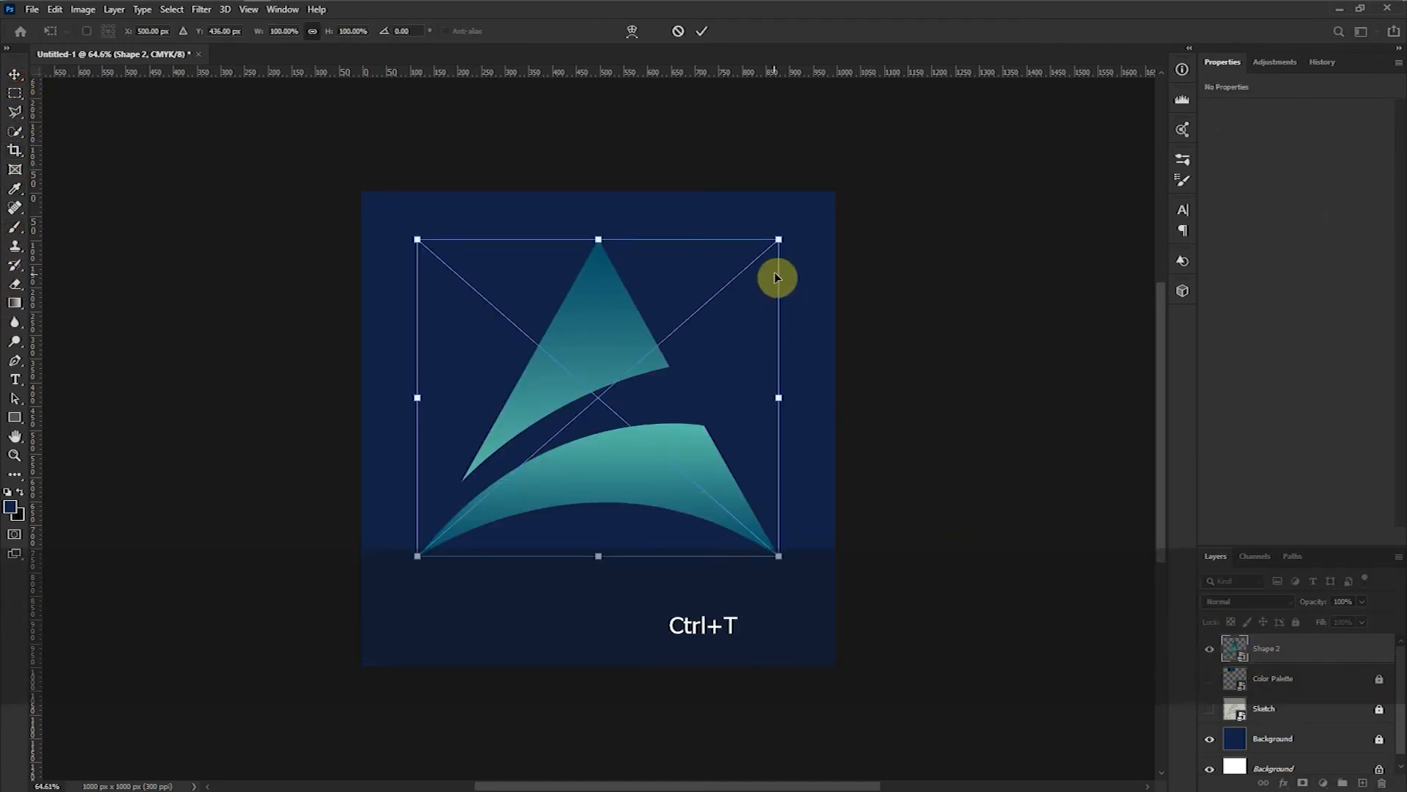
pyautogui.moveTo(776, 239); pyautogui.dragTo(713, 304)
pyautogui.click(701, 31)
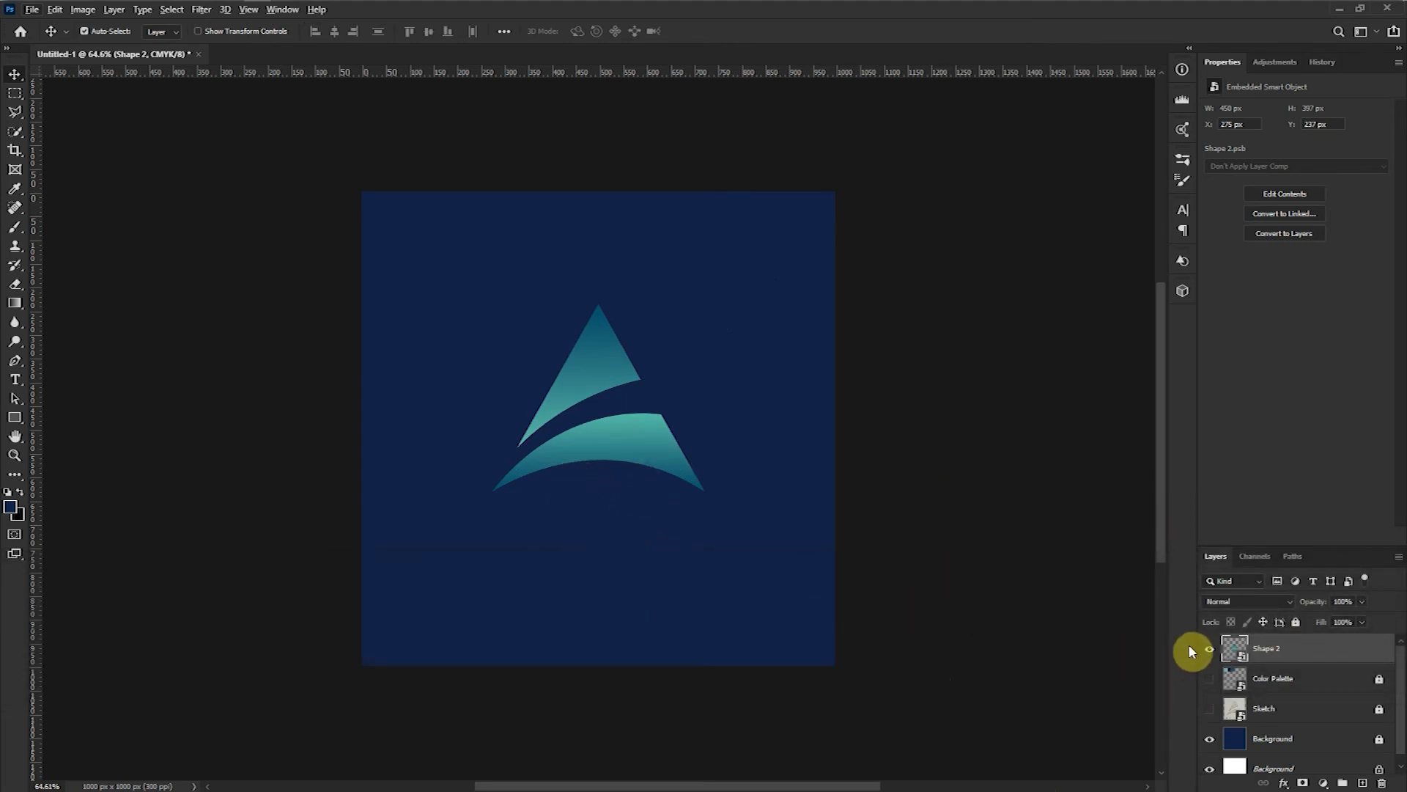
# - Add the centre-aligned text "AURORA" in Gotham Light 8 pt just below the logo
pyautogui.click(15, 378)
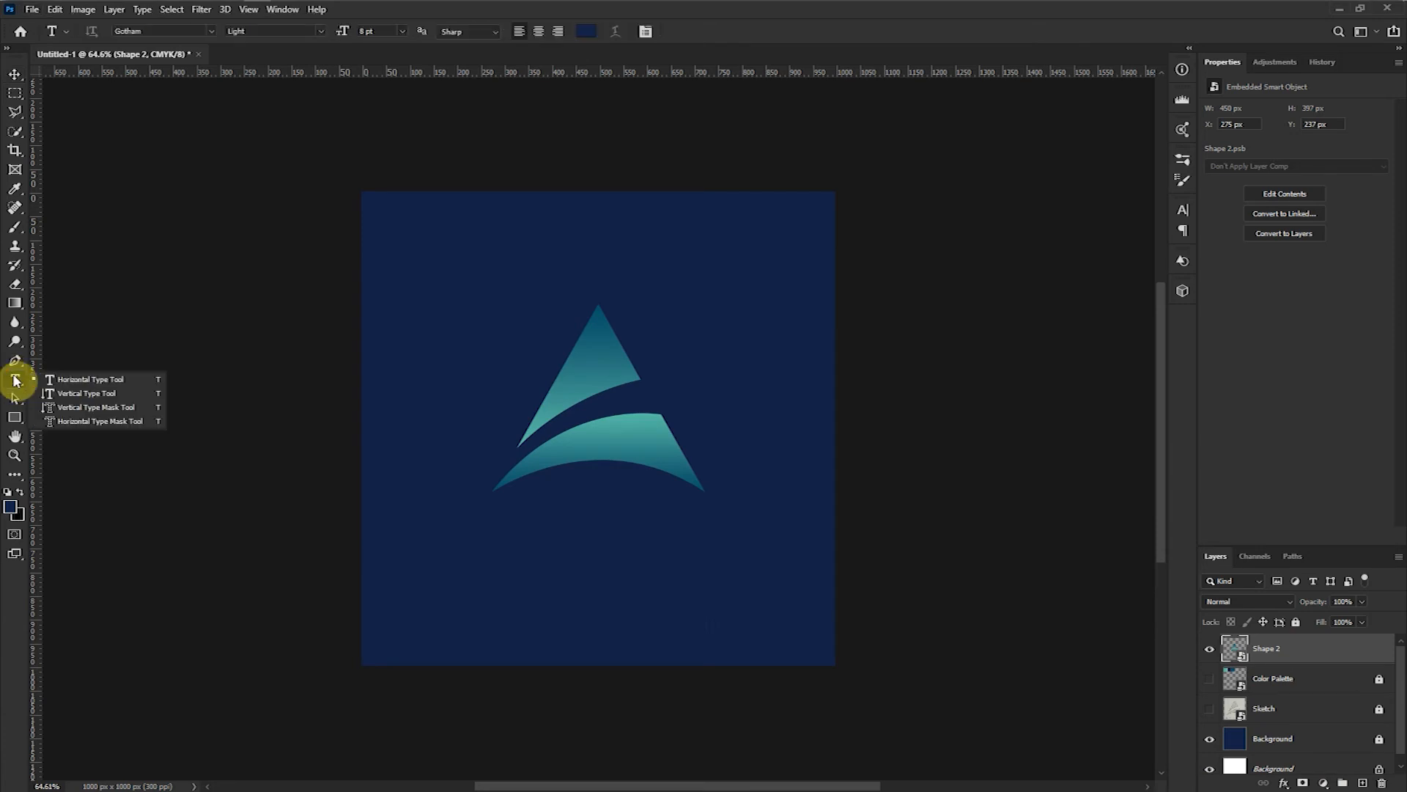
pyautogui.click(534, 508)
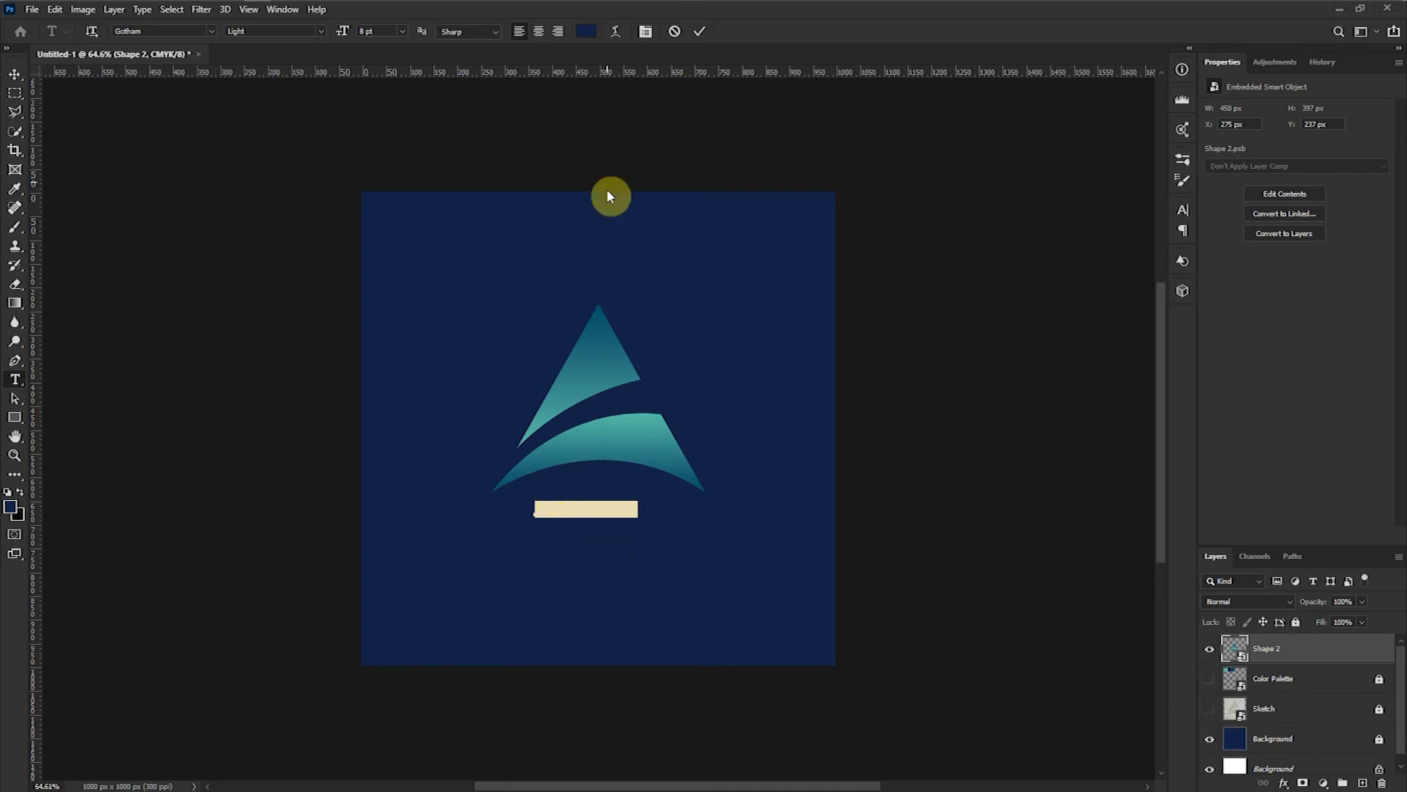
pyautogui.click(539, 31)
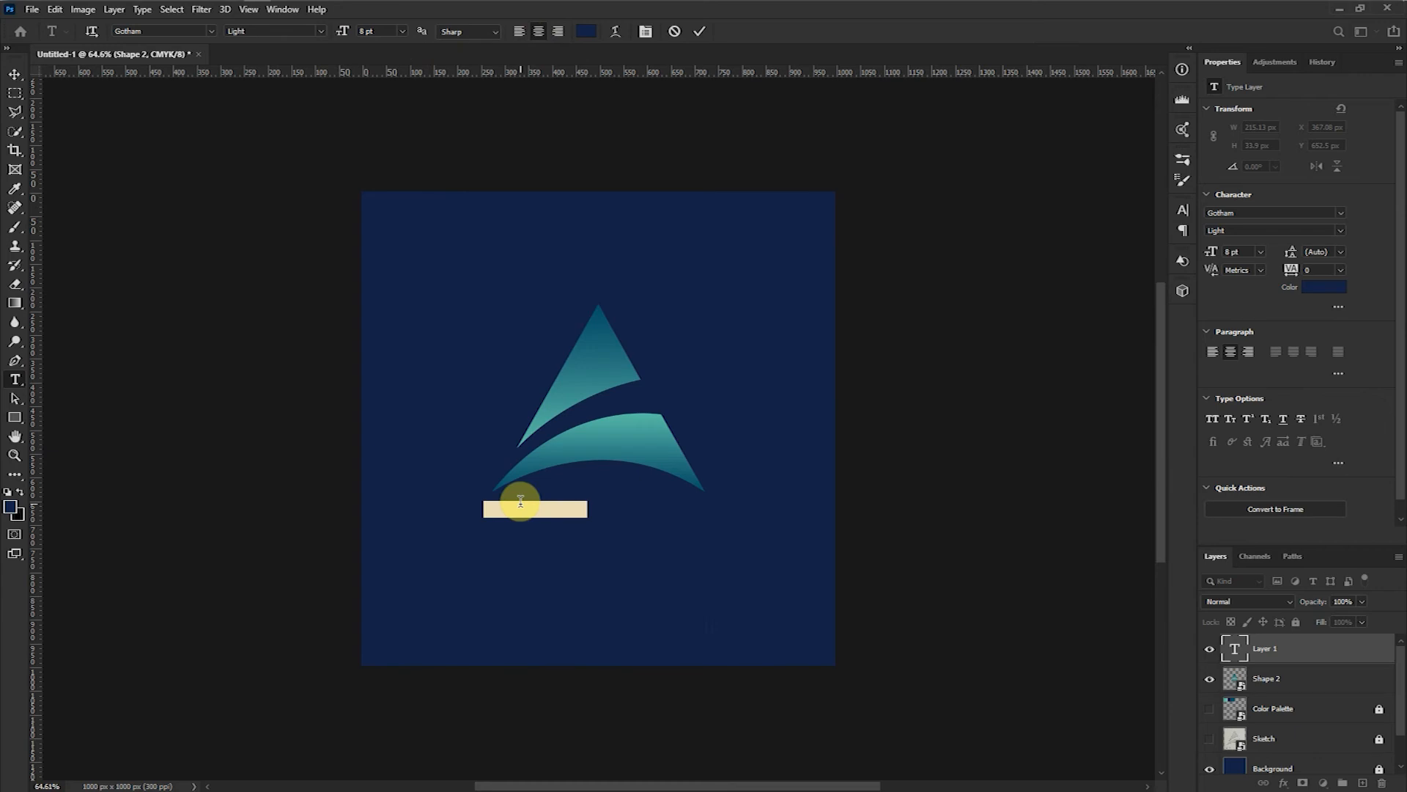
pyautogui.press('capslock')
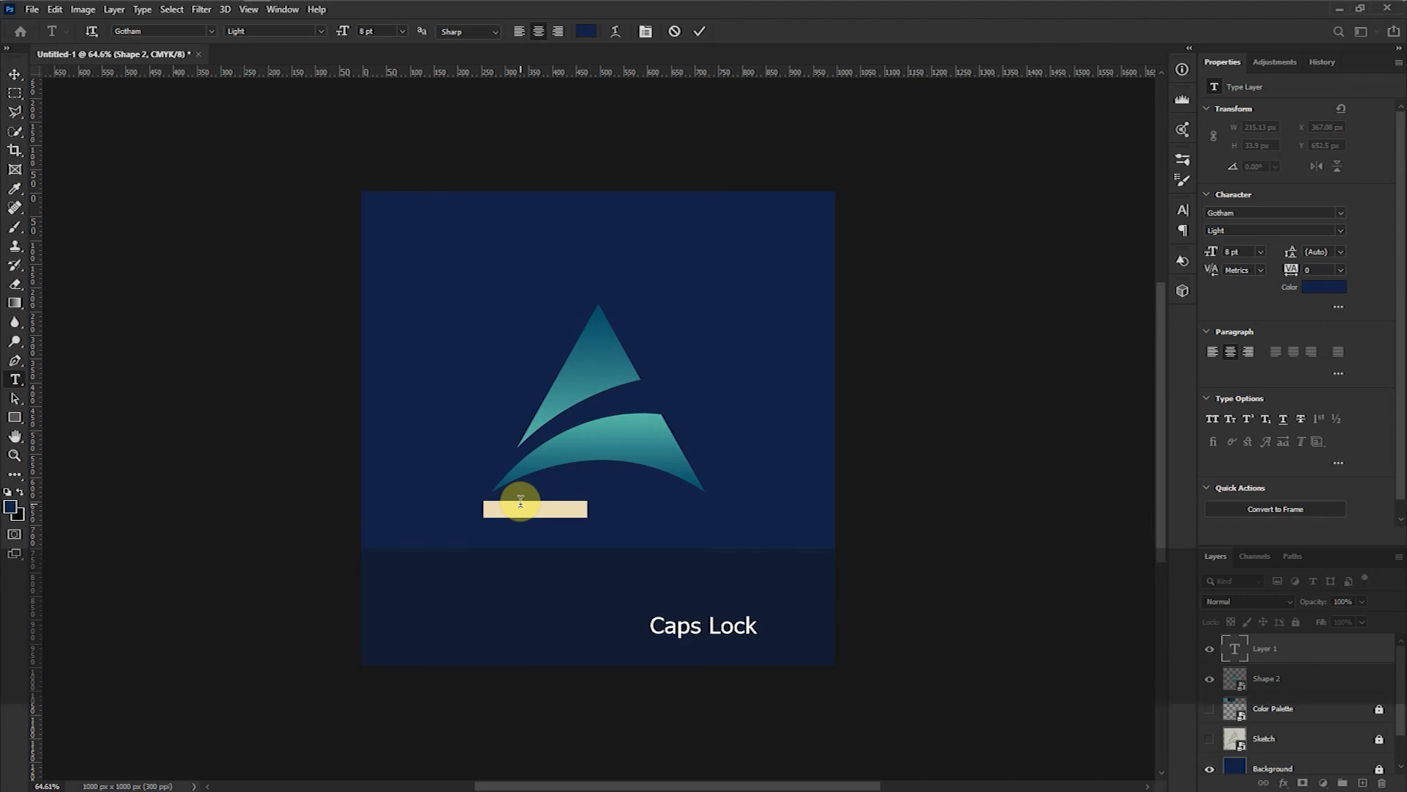
pyautogui.write('U')
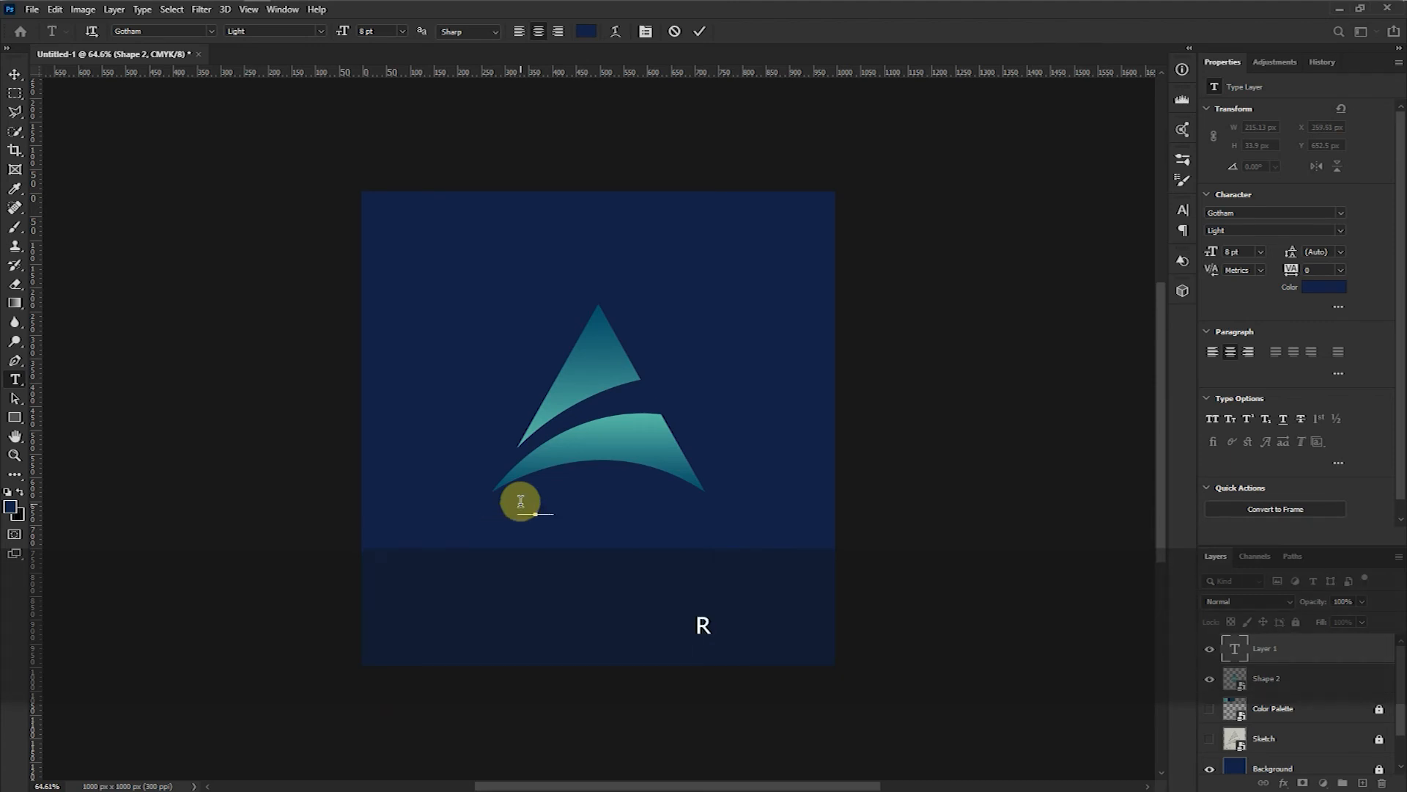
# - Select the AURORA text and set its colour to the light teal (53b7a3) sampled from the logo's lower shape
pyautogui.press('ctrl')
pyautogui.moveTo(574, 504); pyautogui.dragTo(471, 496)
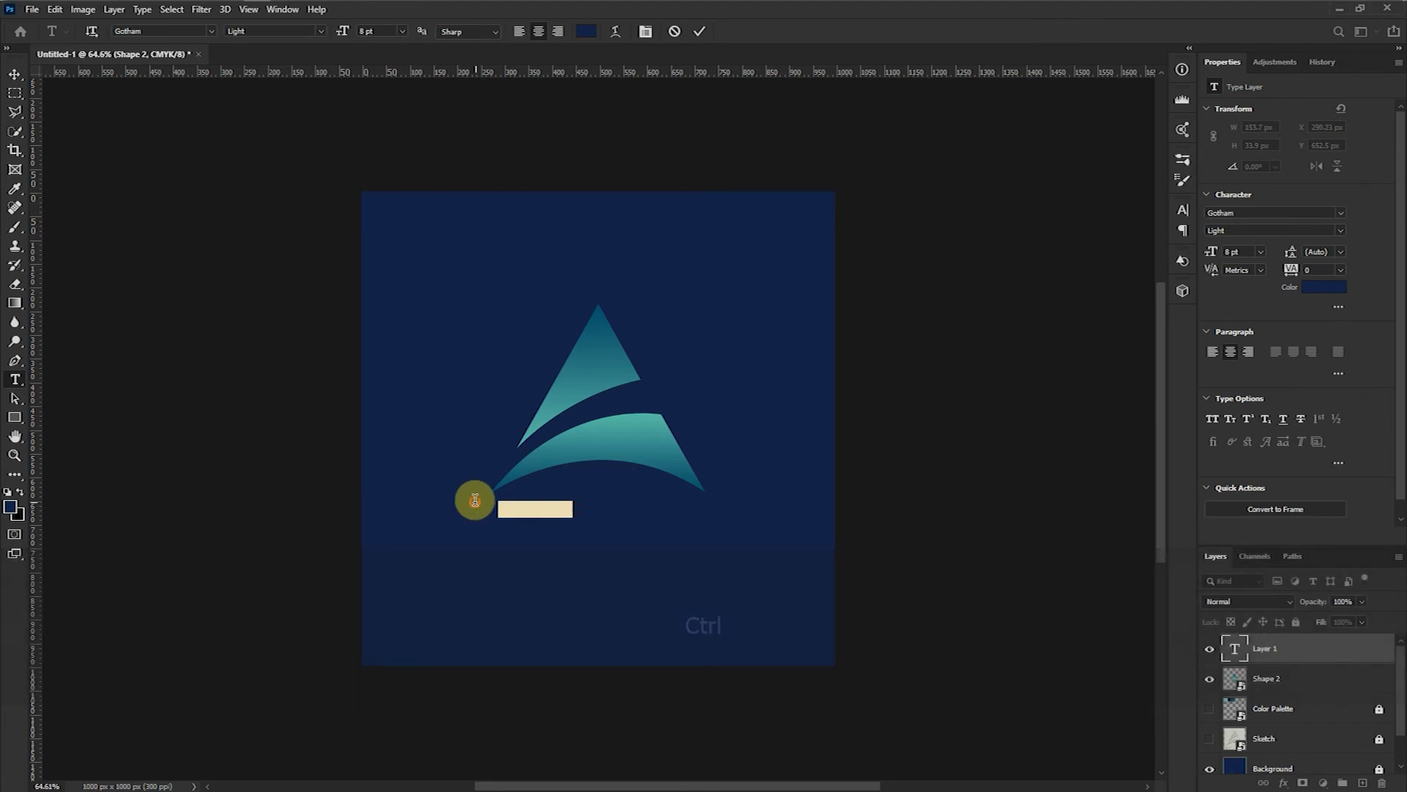
pyautogui.click(589, 31)
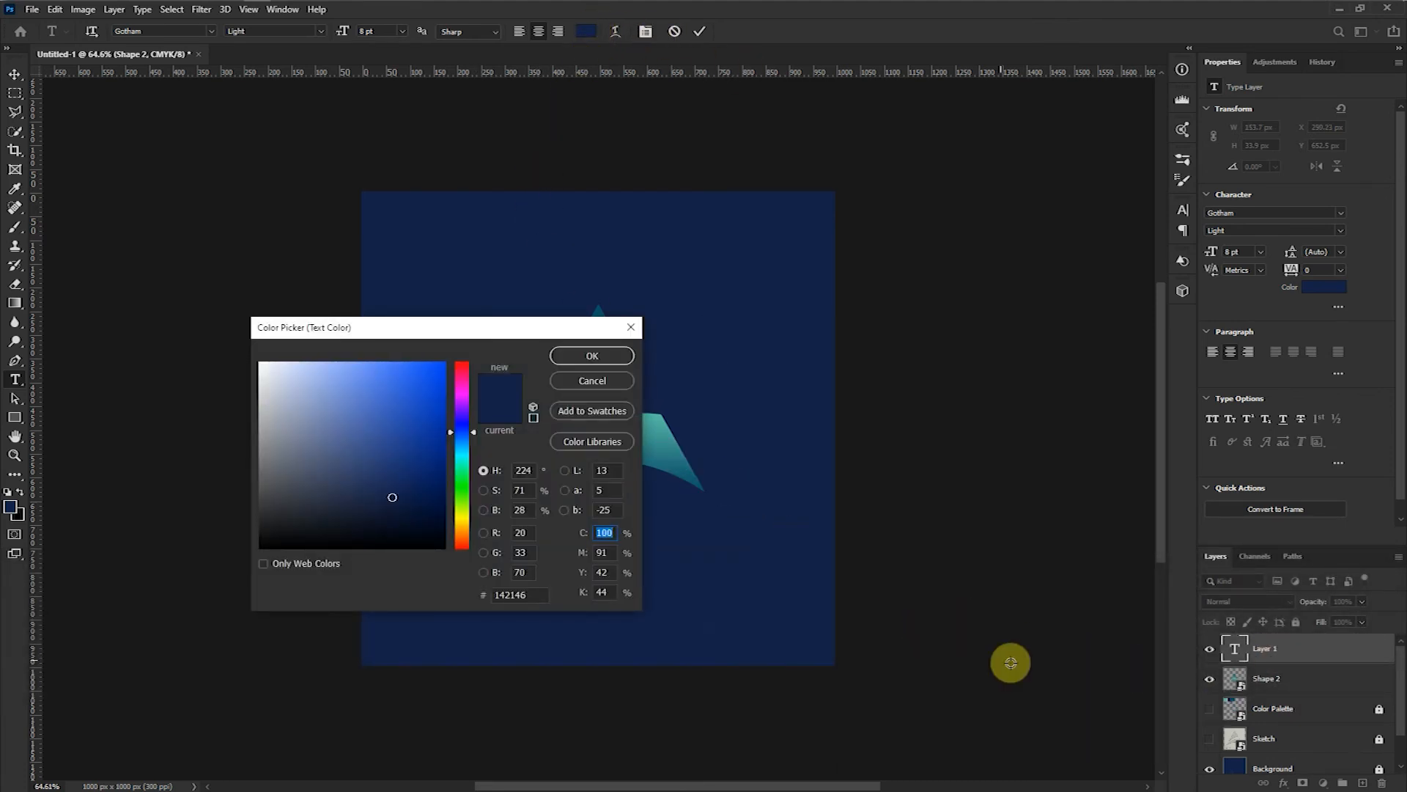
pyautogui.moveTo(550, 336); pyautogui.dragTo(1084, 283)
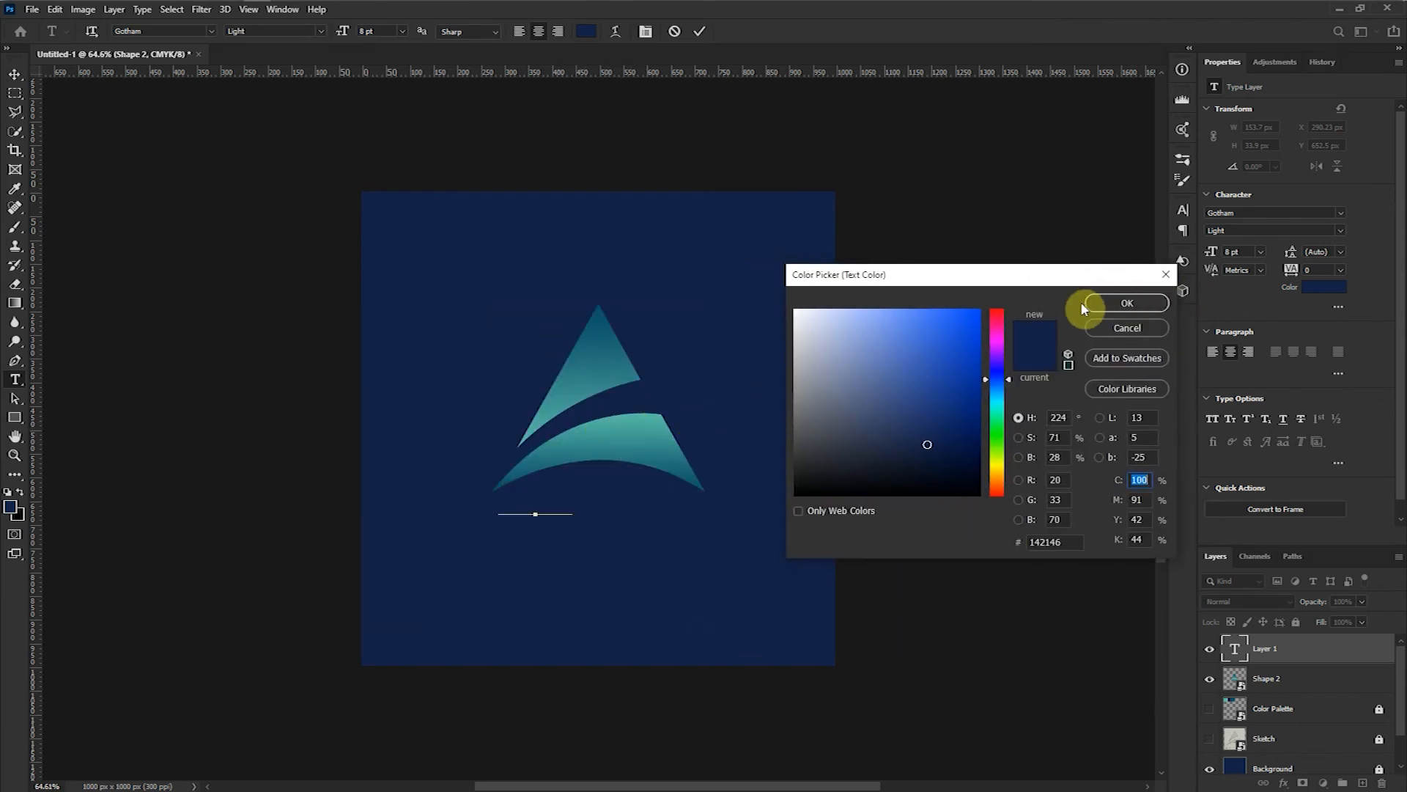
pyautogui.click(620, 415)
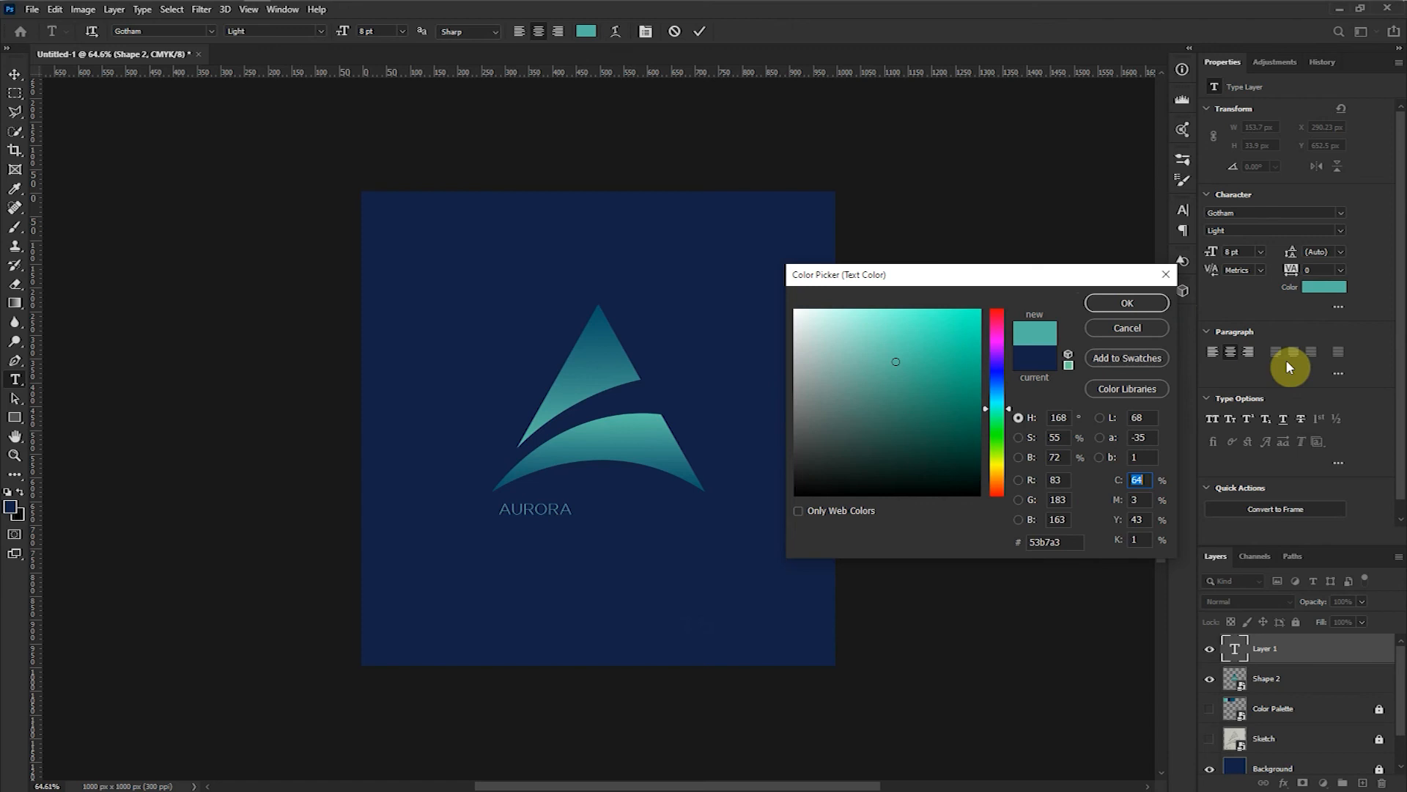
pyautogui.click(1123, 300)
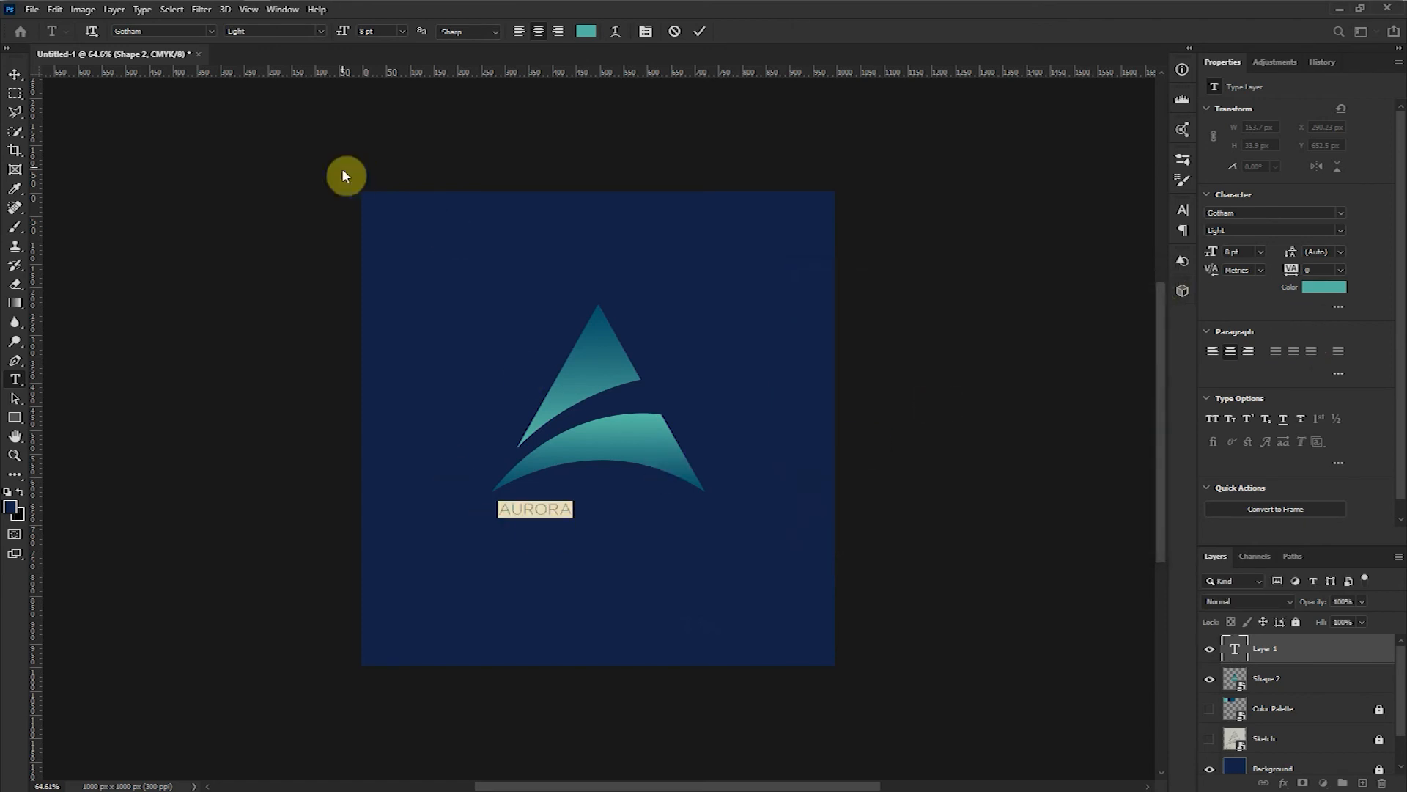
# - Try 60 pt for the AURORA text, set its size to 30 pt and commit the text
pyautogui.click(404, 31)
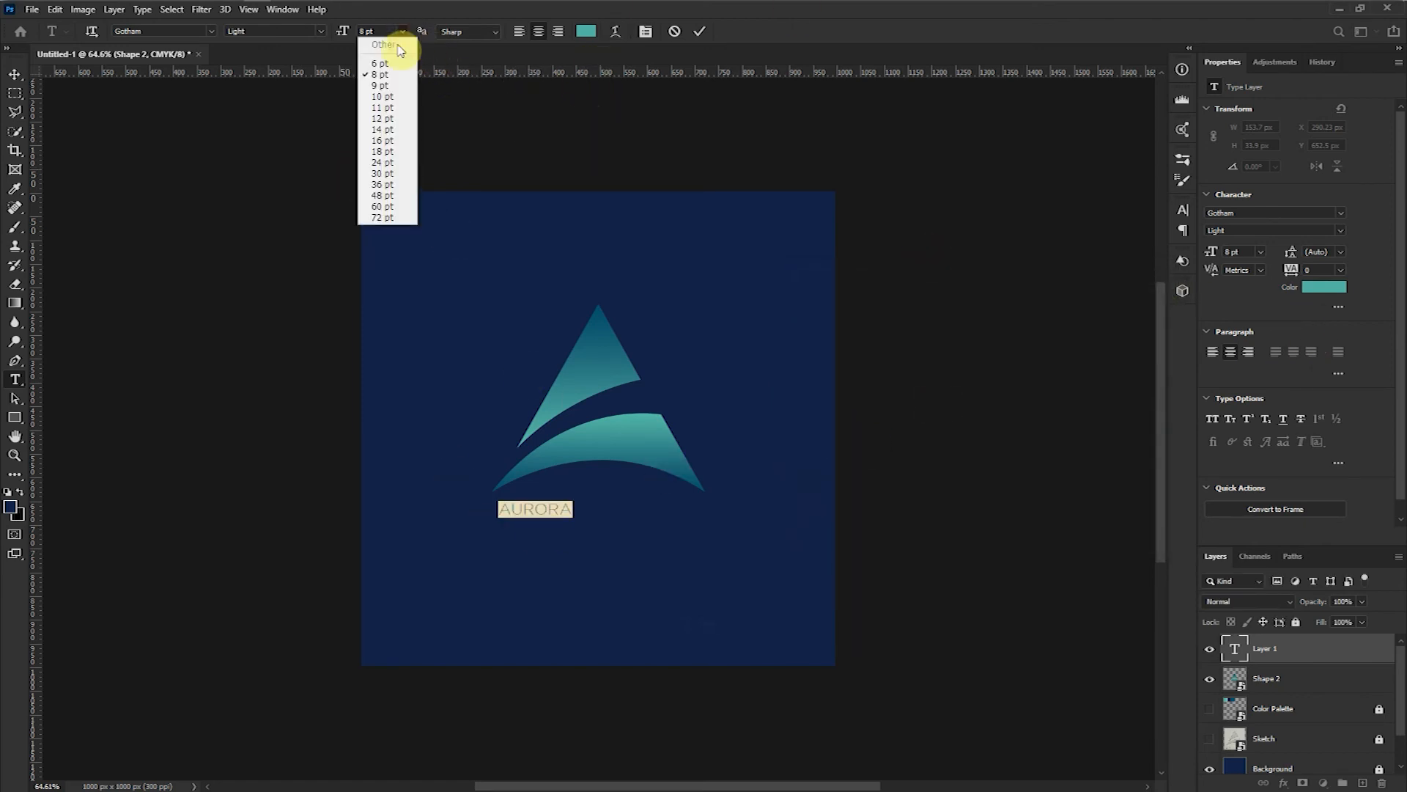
pyautogui.click(379, 206)
pyautogui.click(401, 32)
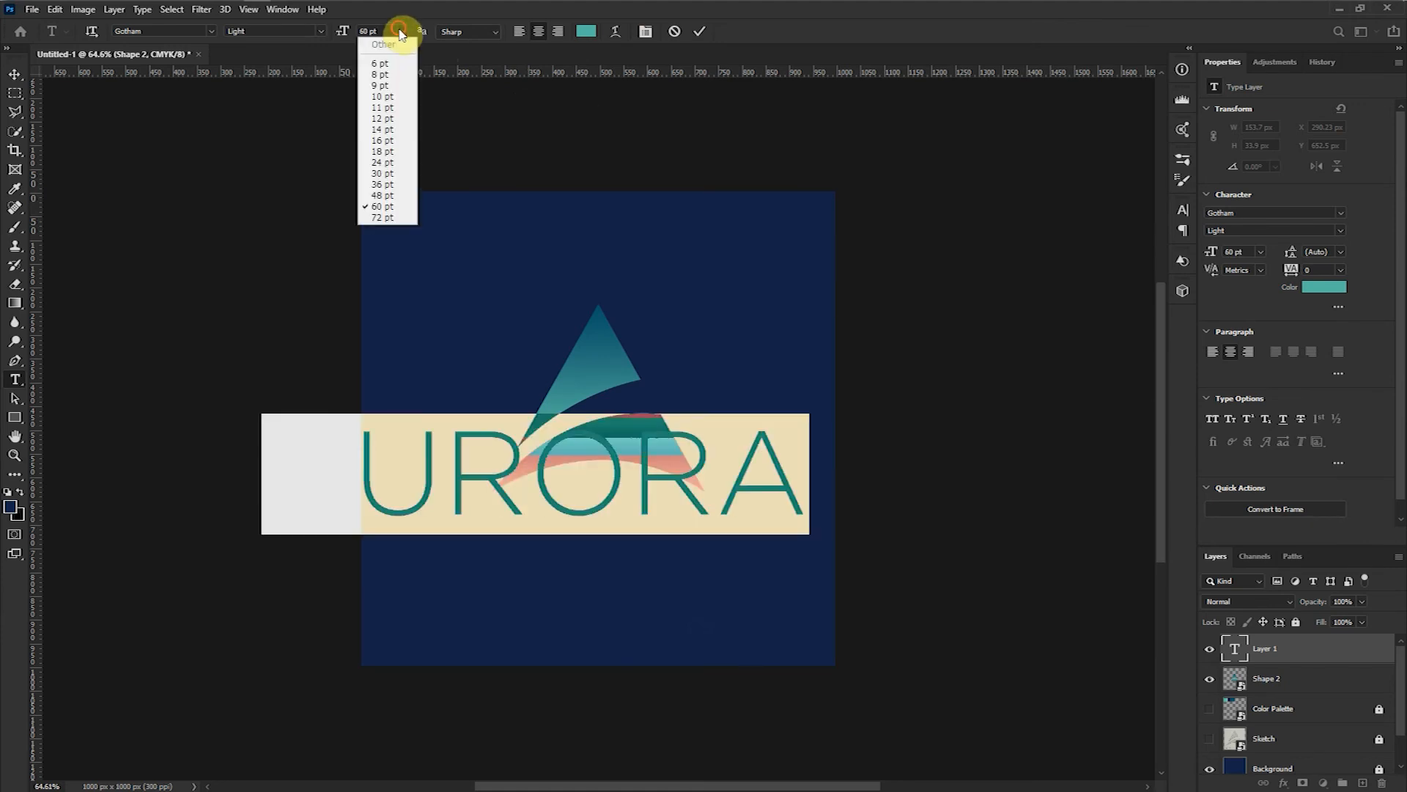
pyautogui.click(382, 173)
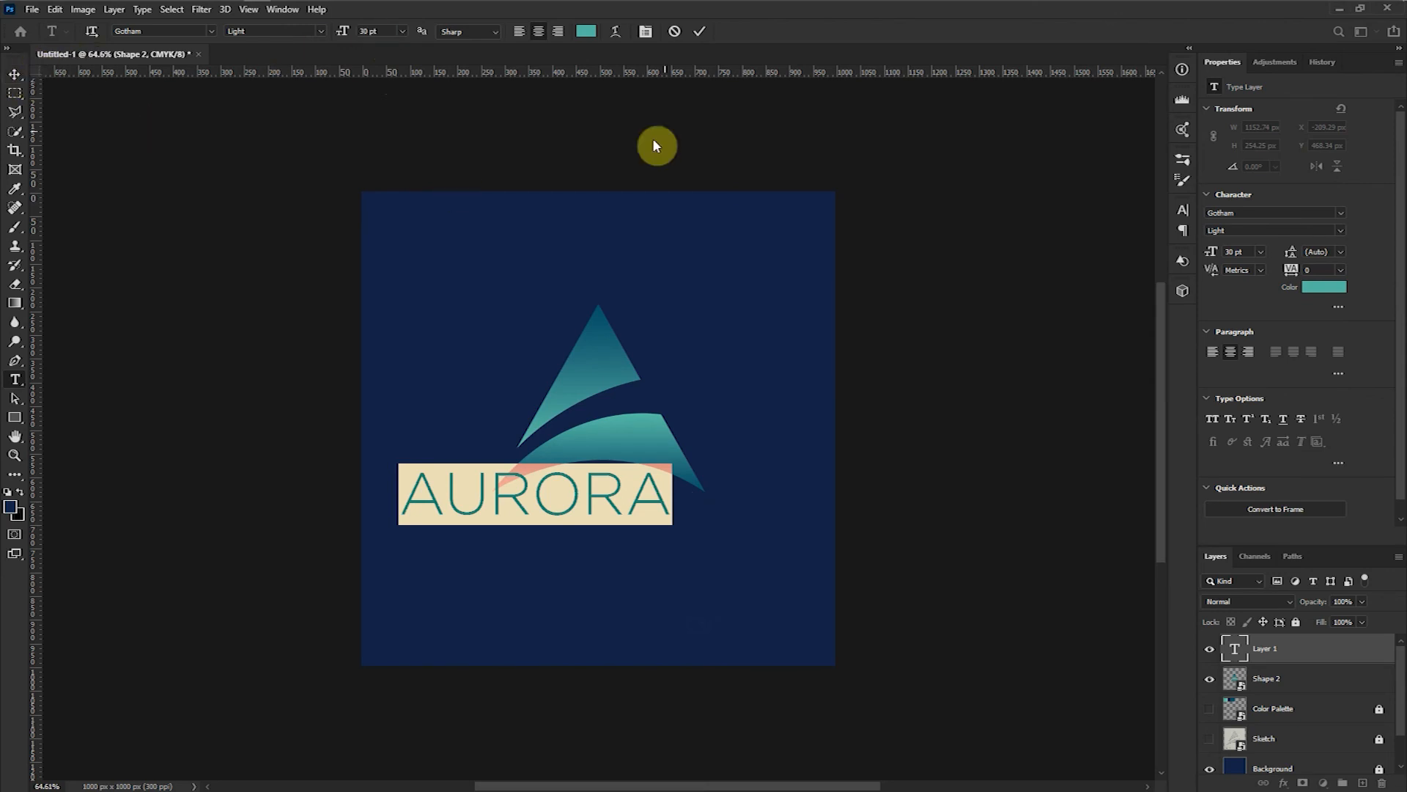
pyautogui.click(702, 32)
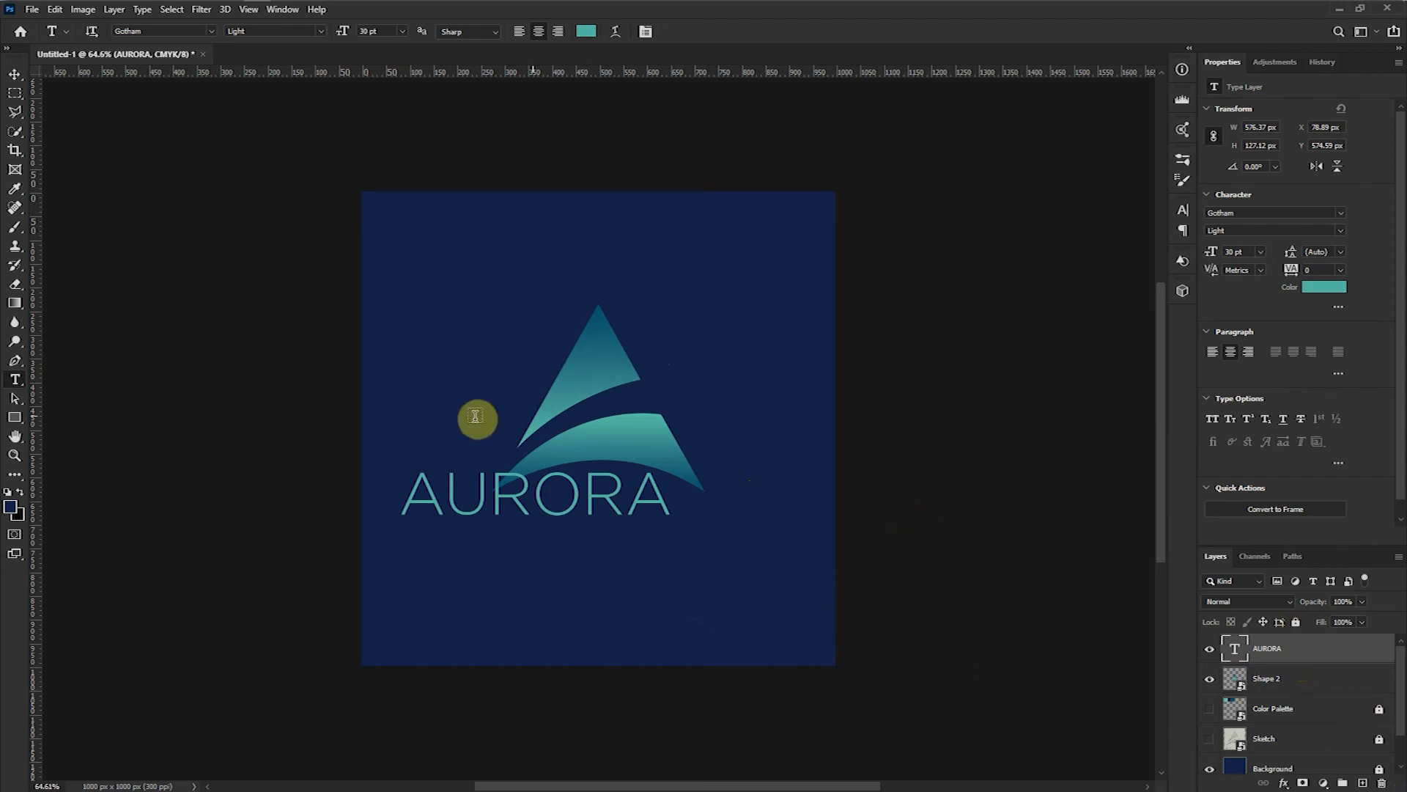
# - Centre the AURORA text horizontally and vertically on the canvas, deselect, and move it straight down about 220 px to below the logo
pyautogui.press('ctrl')
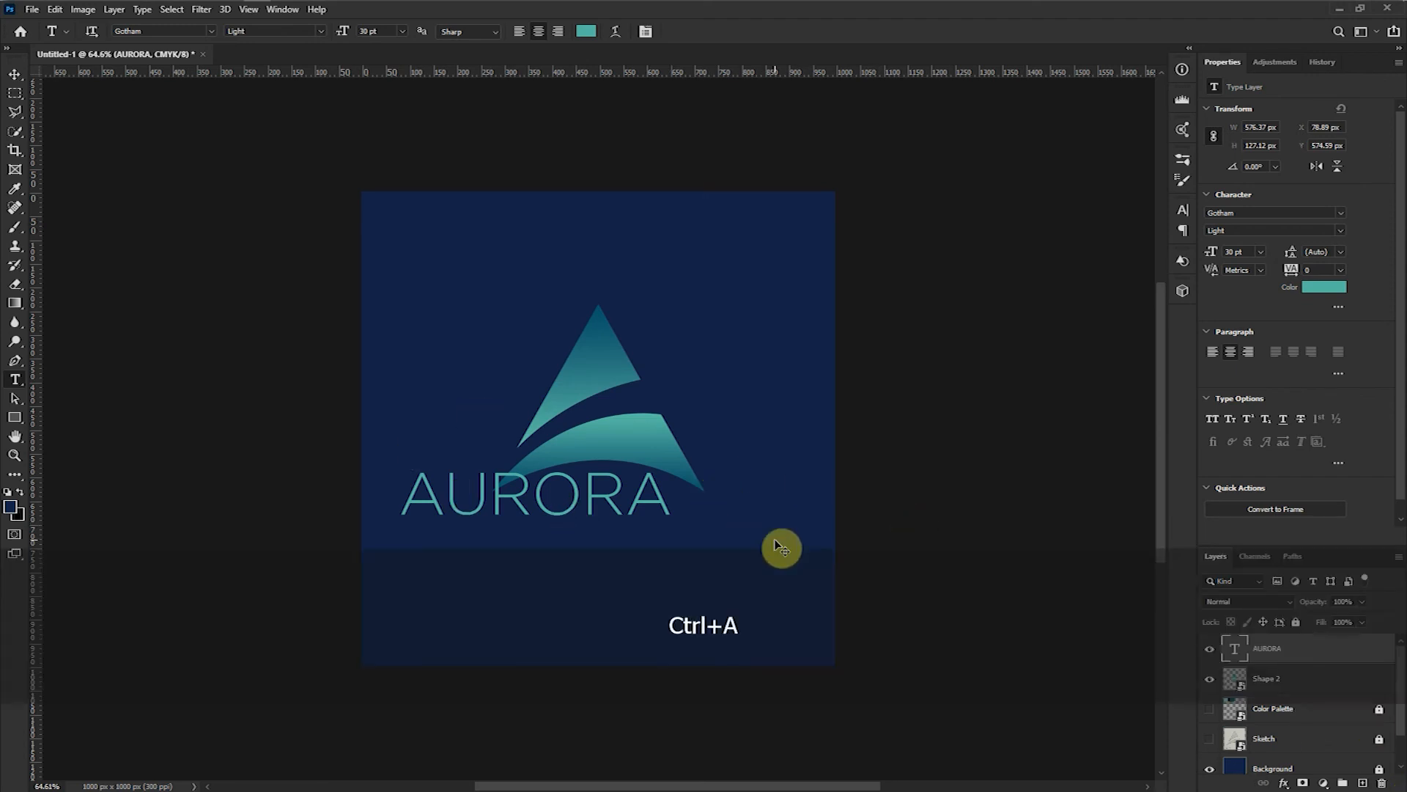
pyautogui.hotkey('ctrl', 'a')
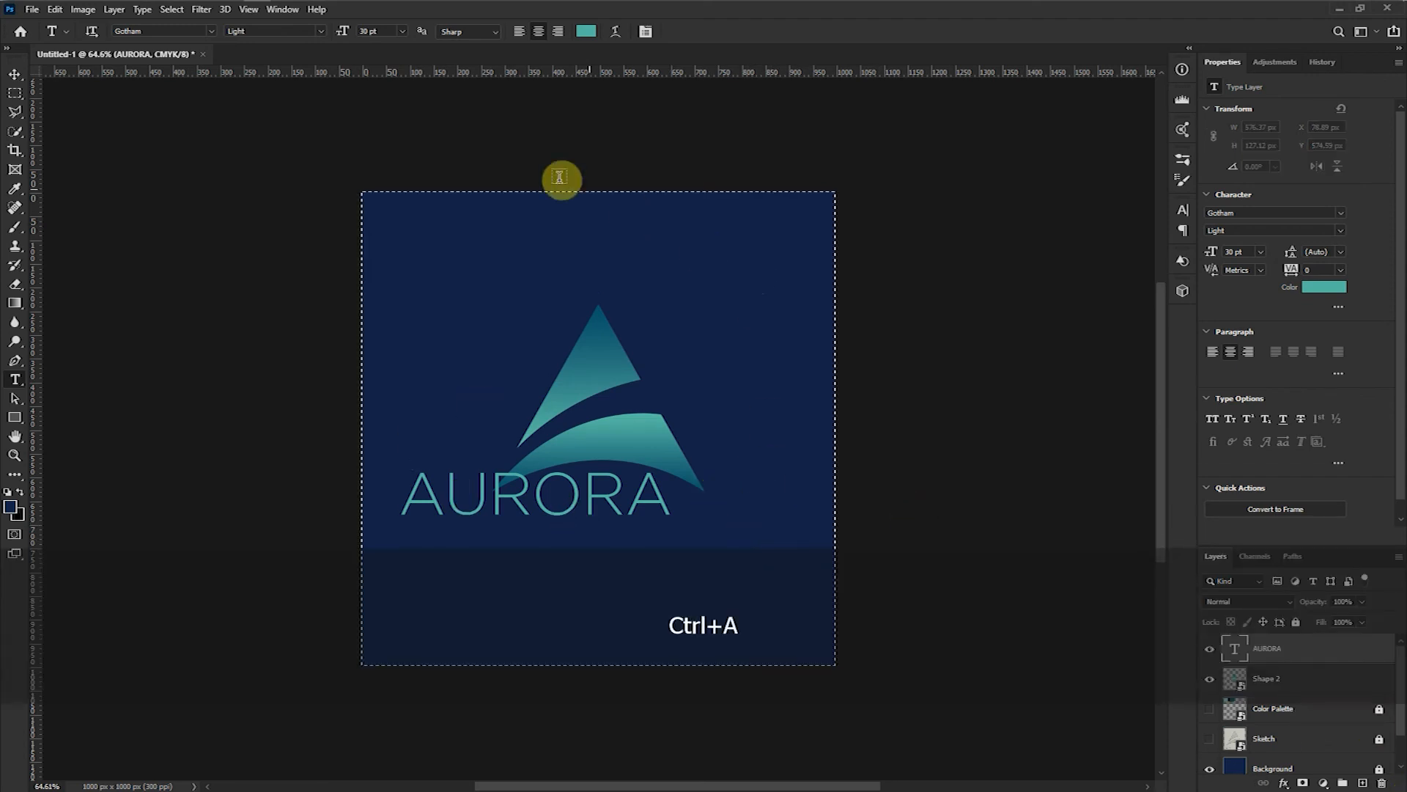
pyautogui.click(14, 76)
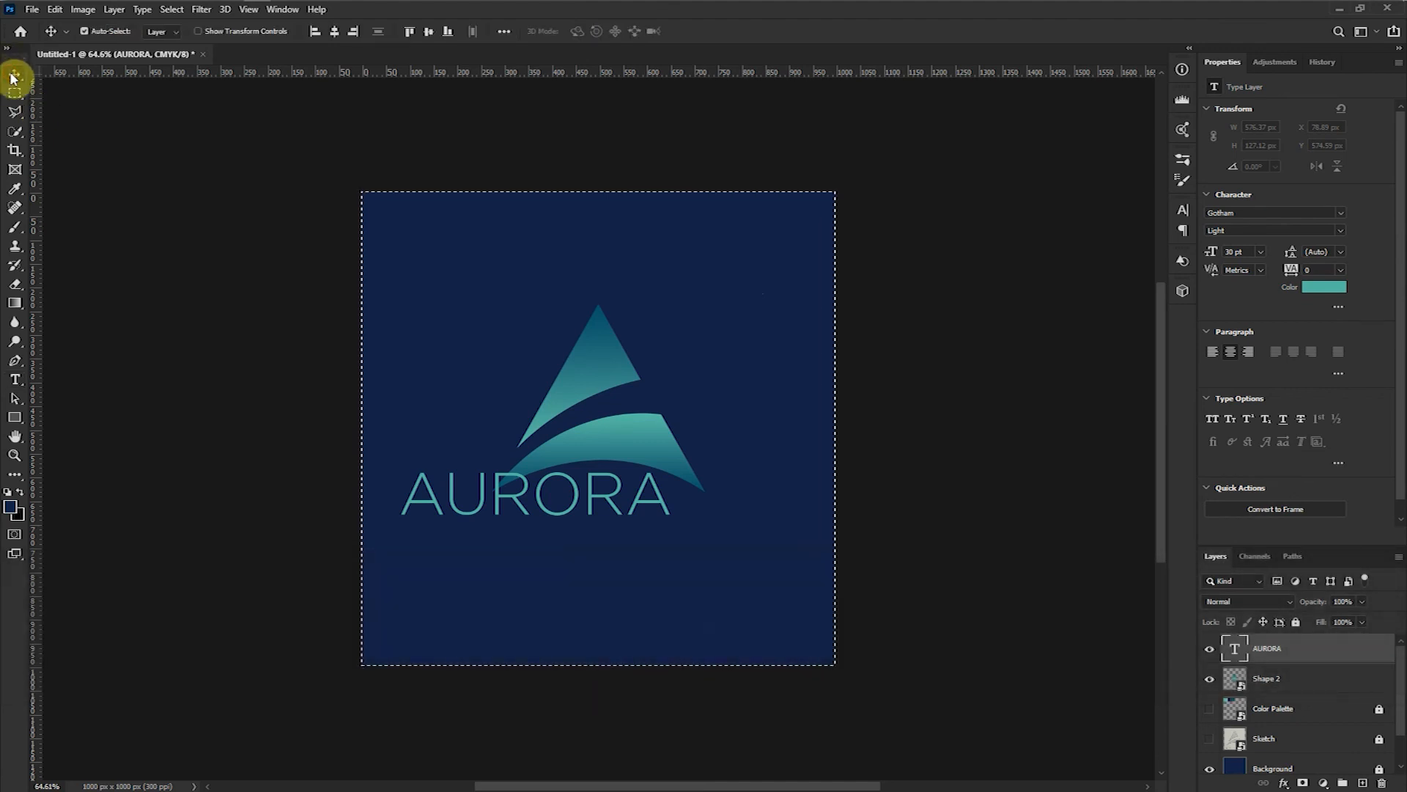
pyautogui.click(334, 32)
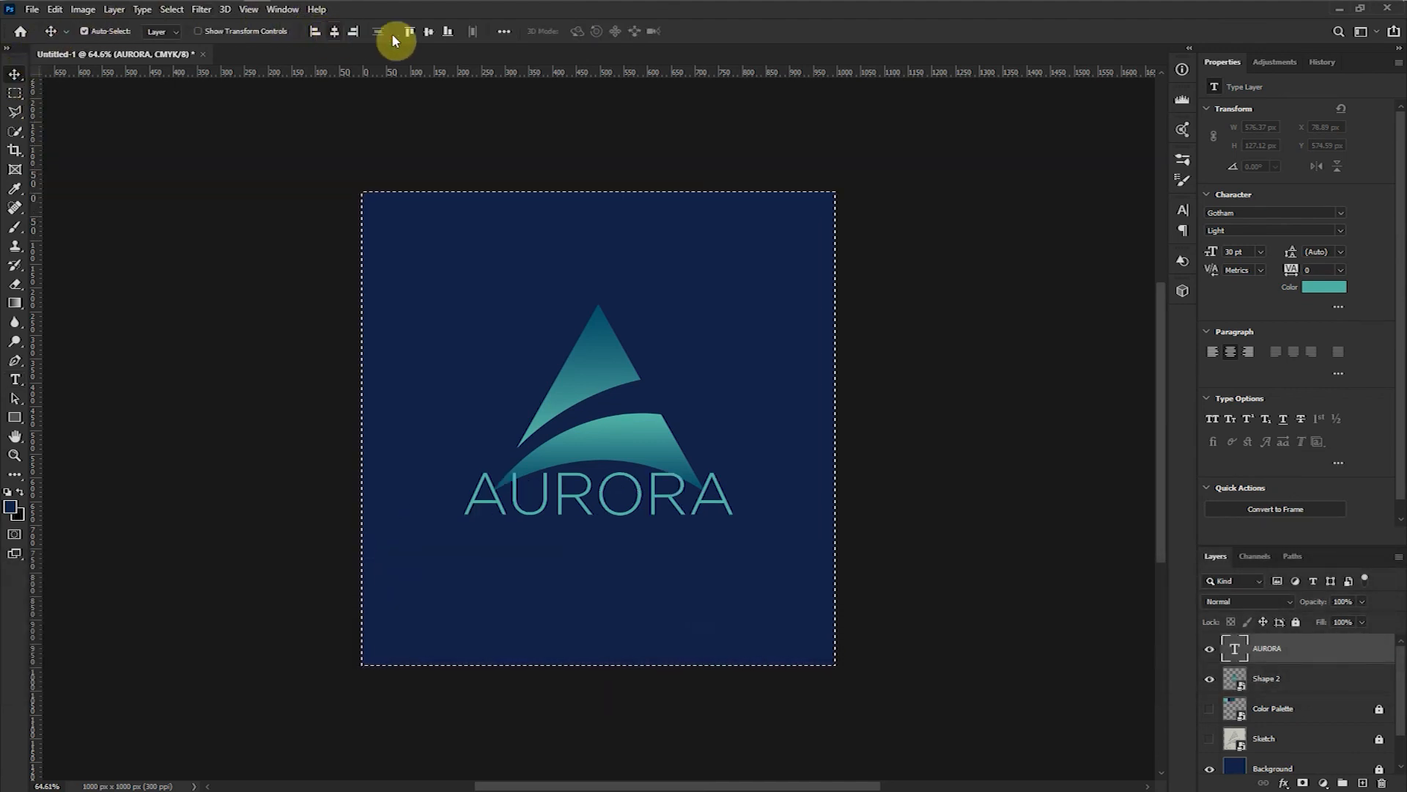
pyautogui.click(430, 32)
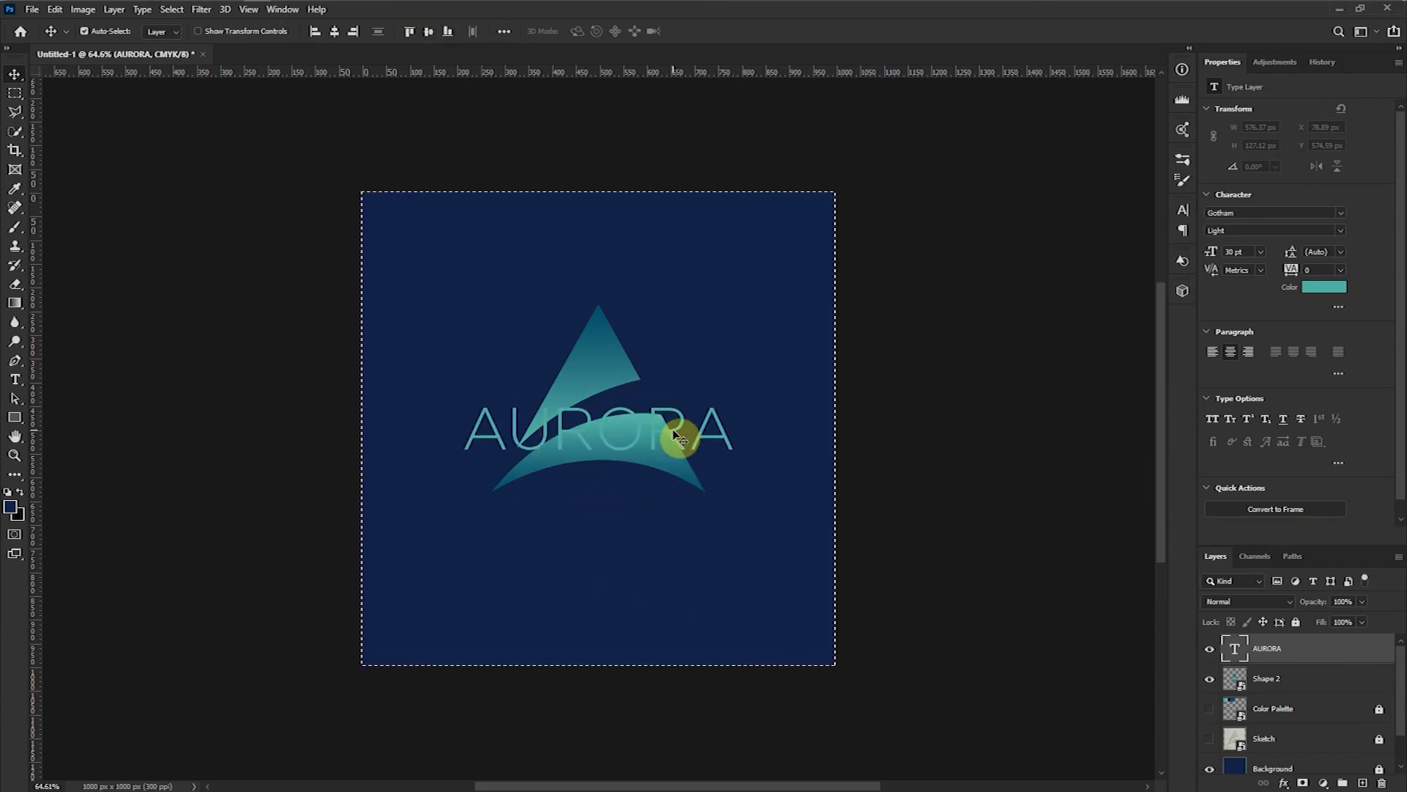
pyautogui.hotkey('ctrl', 'd')
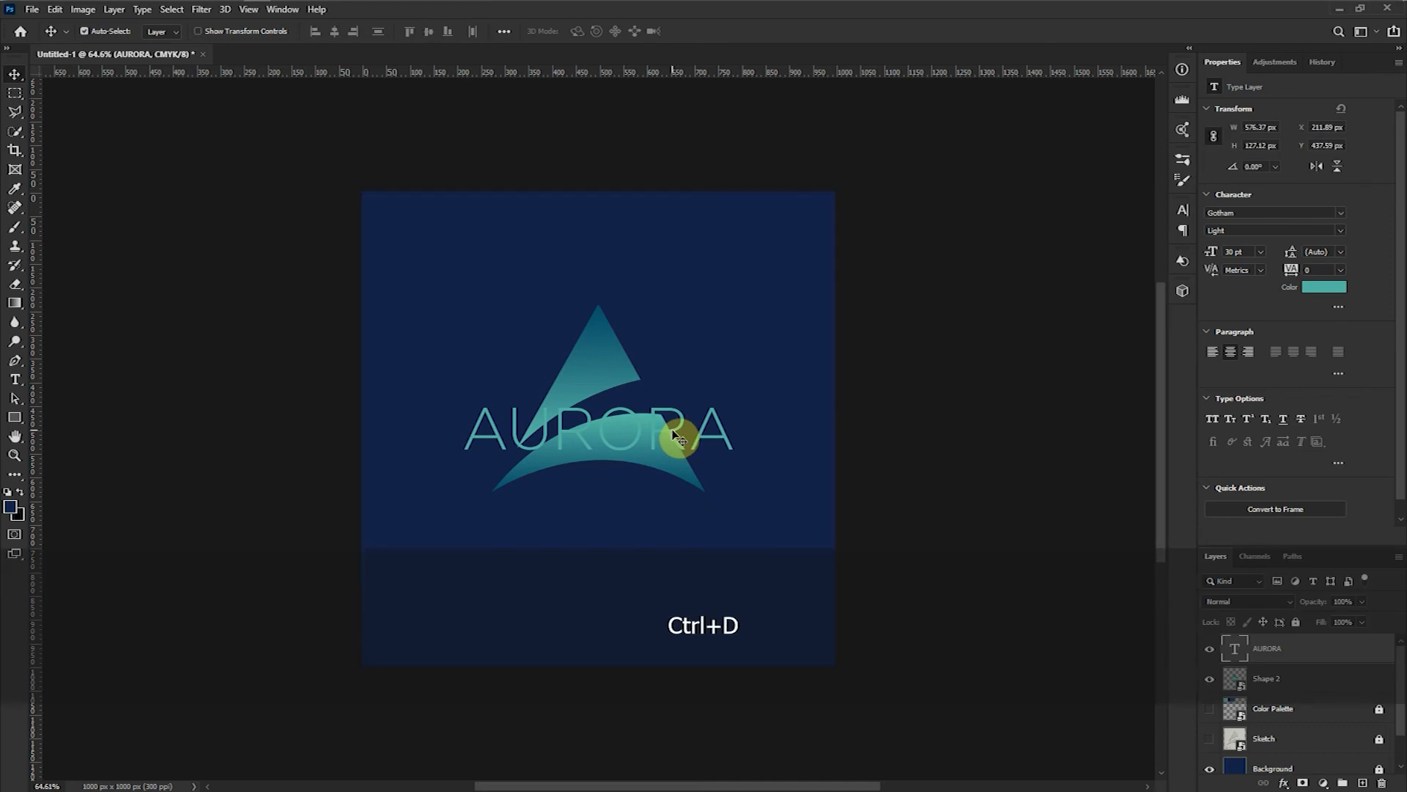
pyautogui.moveTo(673, 430); pyautogui.dragTo(673, 537)
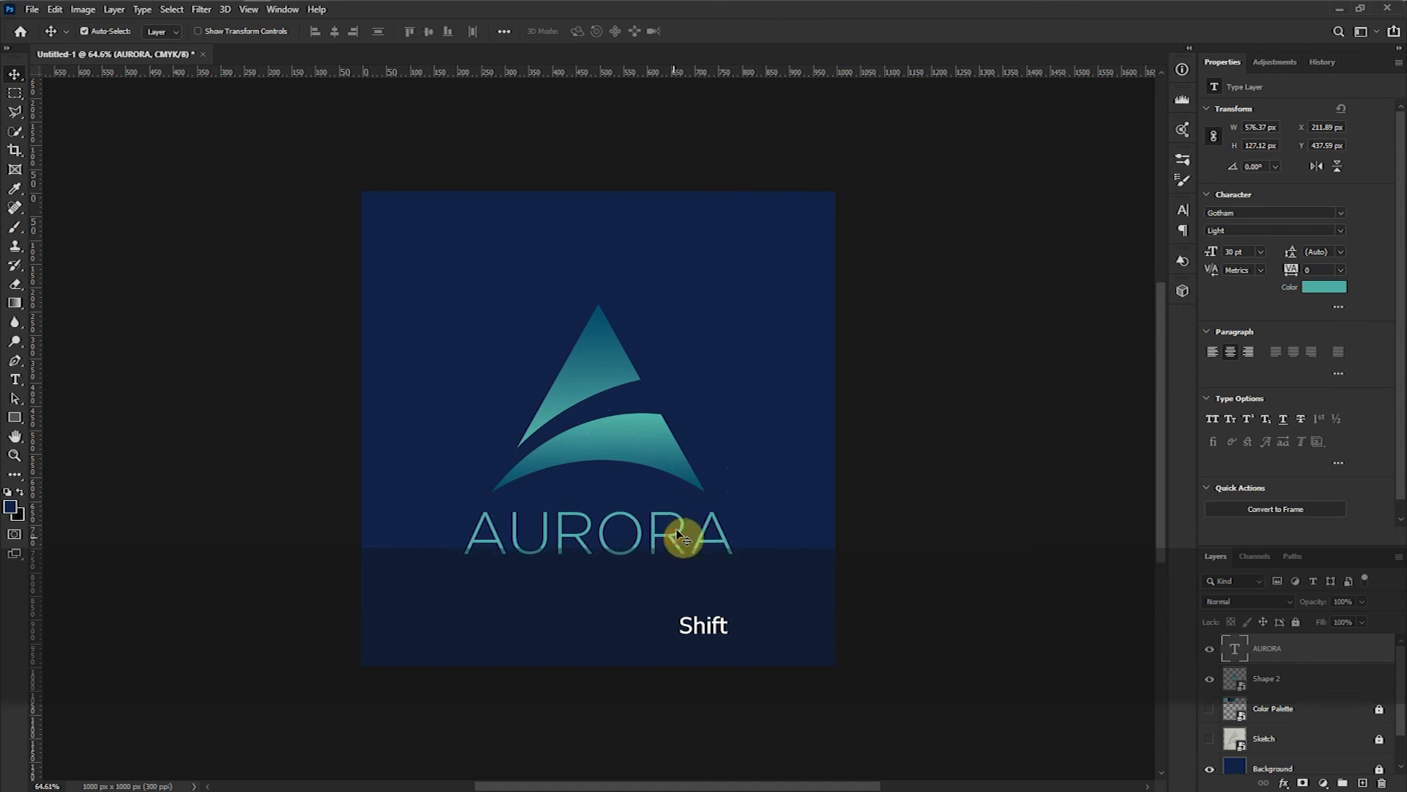
# - Change the whole AURORA text to the Monument Extended font in Ultrabold at 18 pt
pyautogui.press('t')
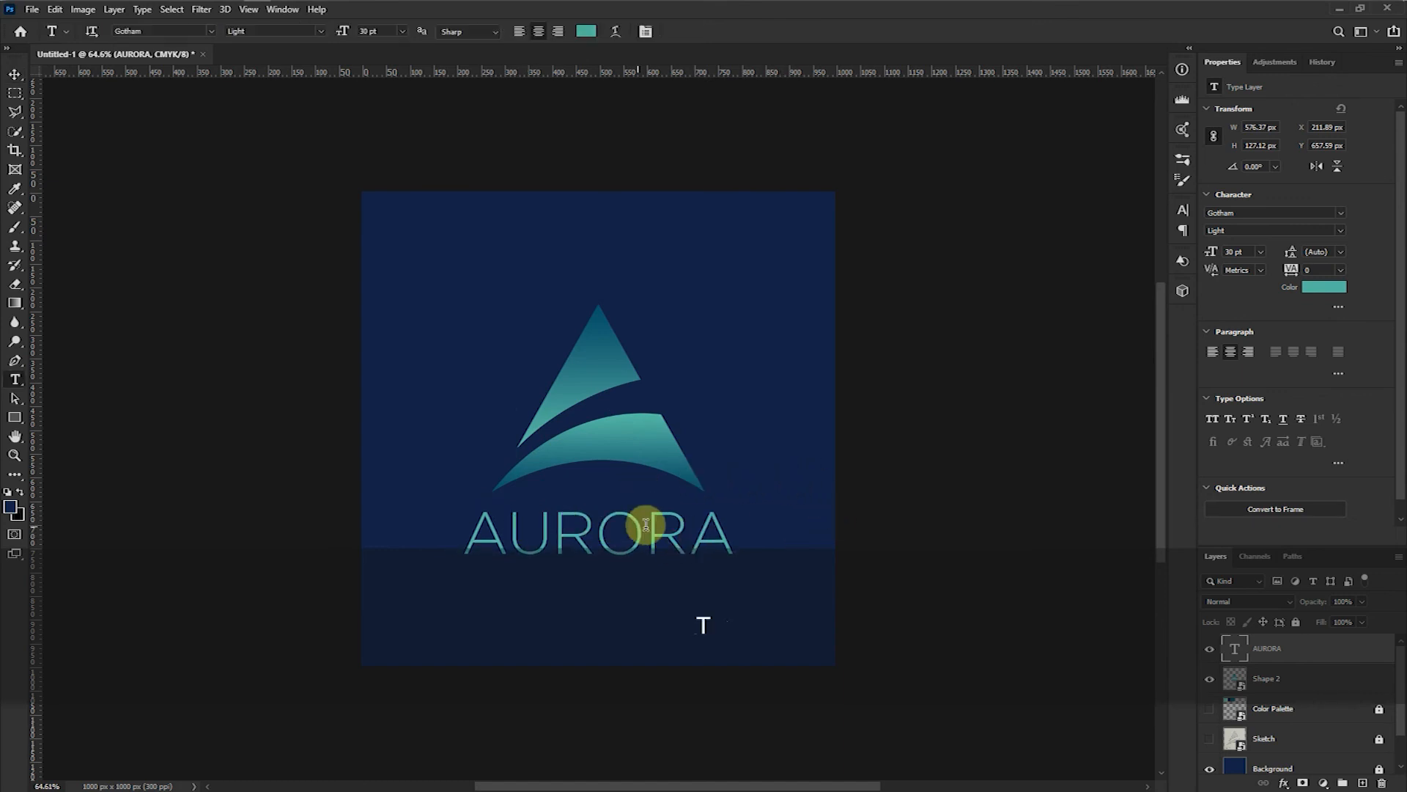
pyautogui.moveTo(465, 529); pyautogui.dragTo(734, 534)
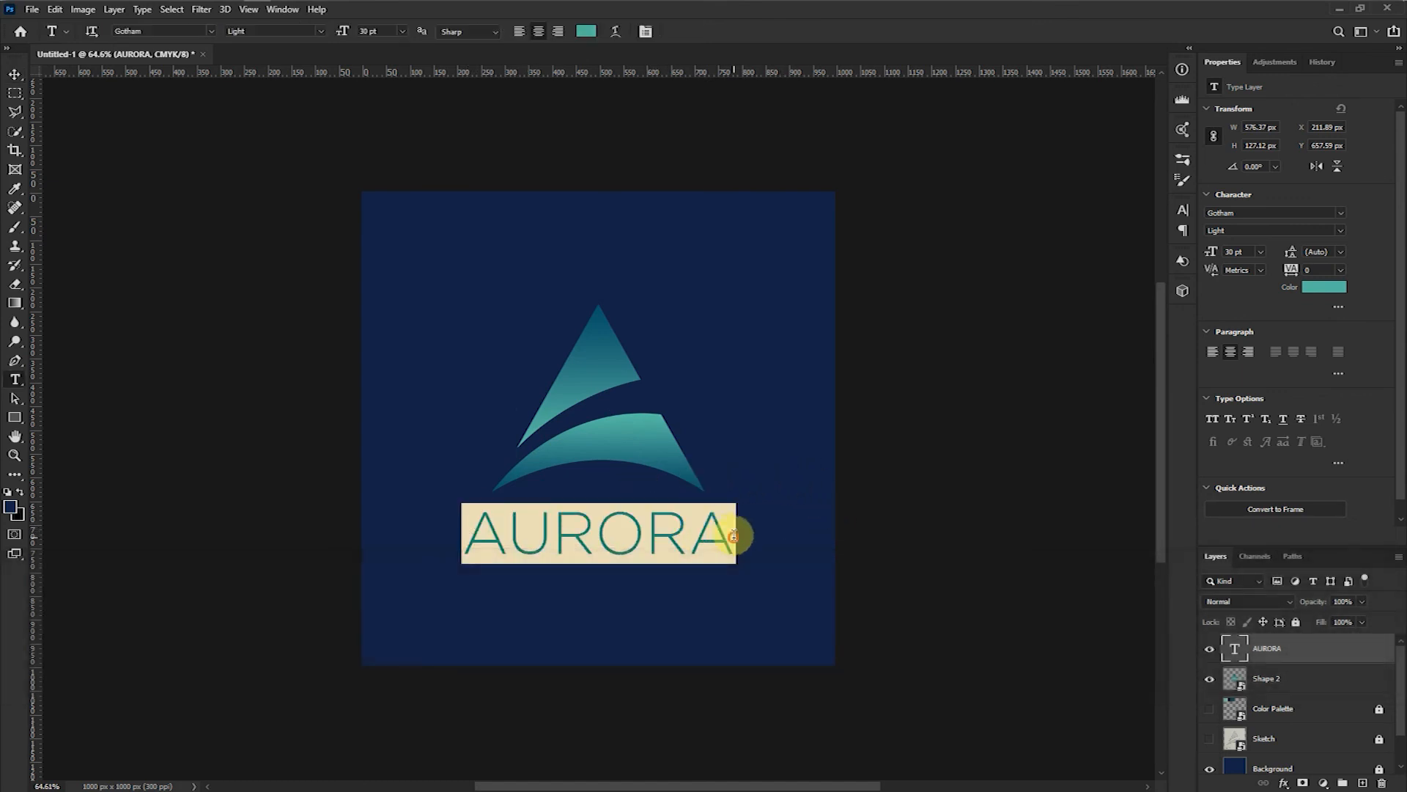
pyautogui.click(210, 30)
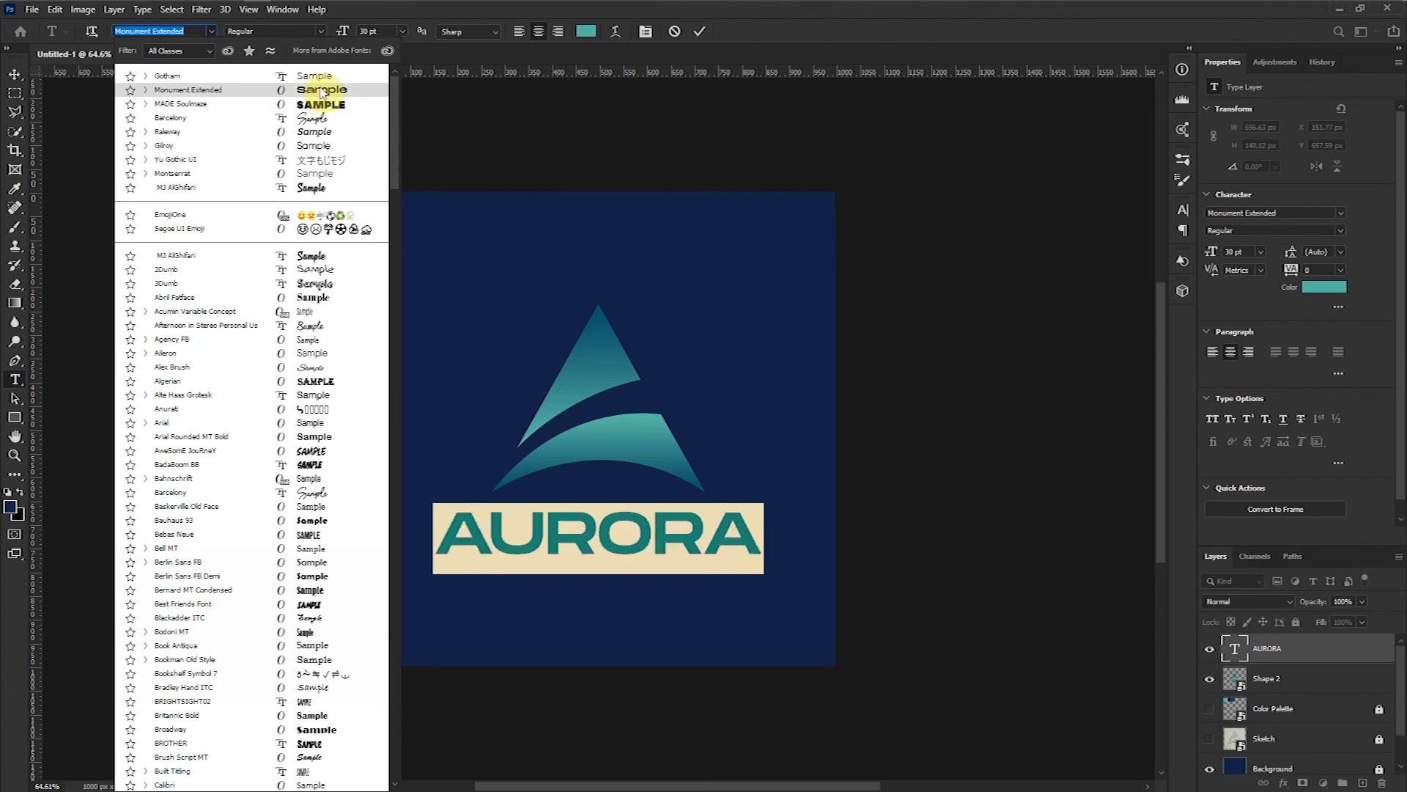
pyautogui.click(321, 91)
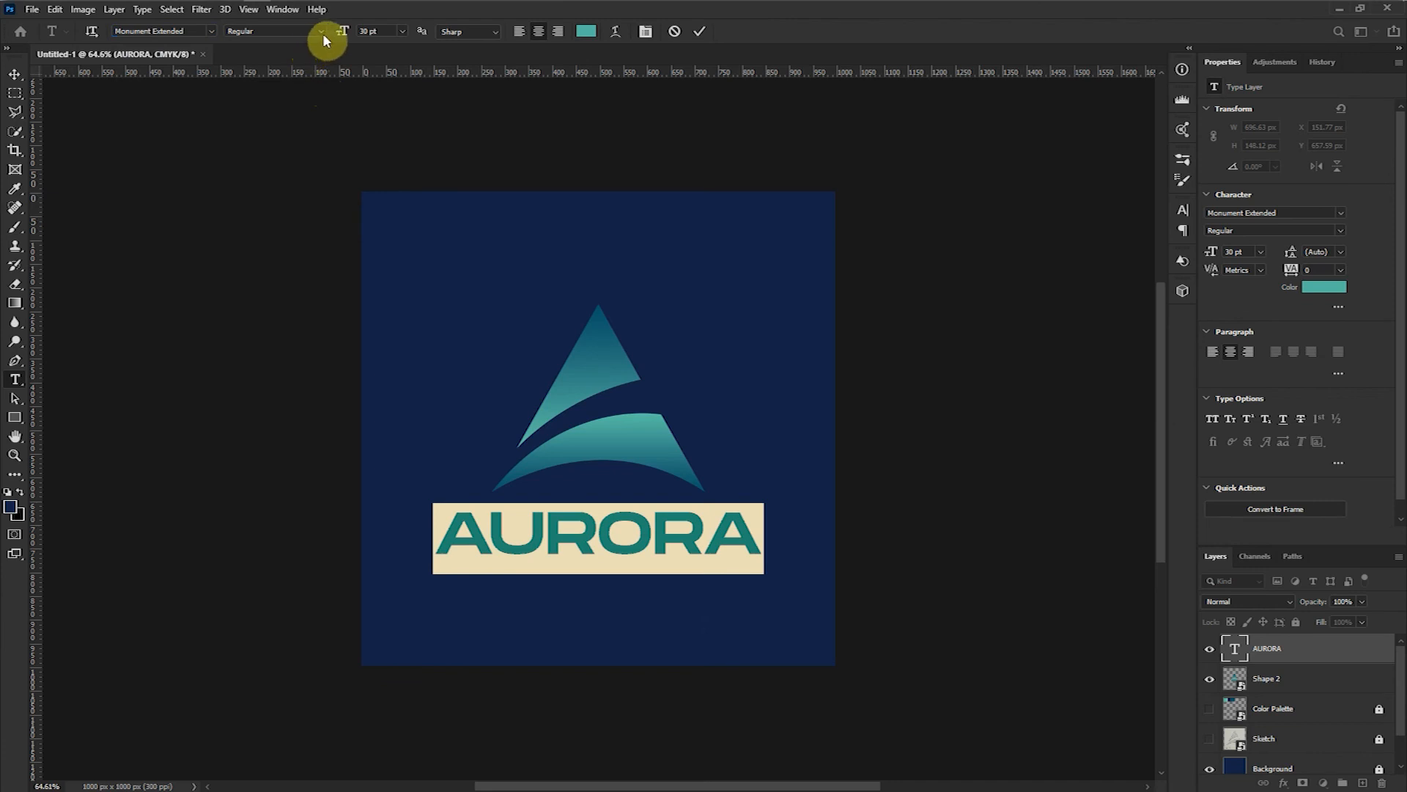
pyautogui.click(321, 32)
pyautogui.click(307, 53)
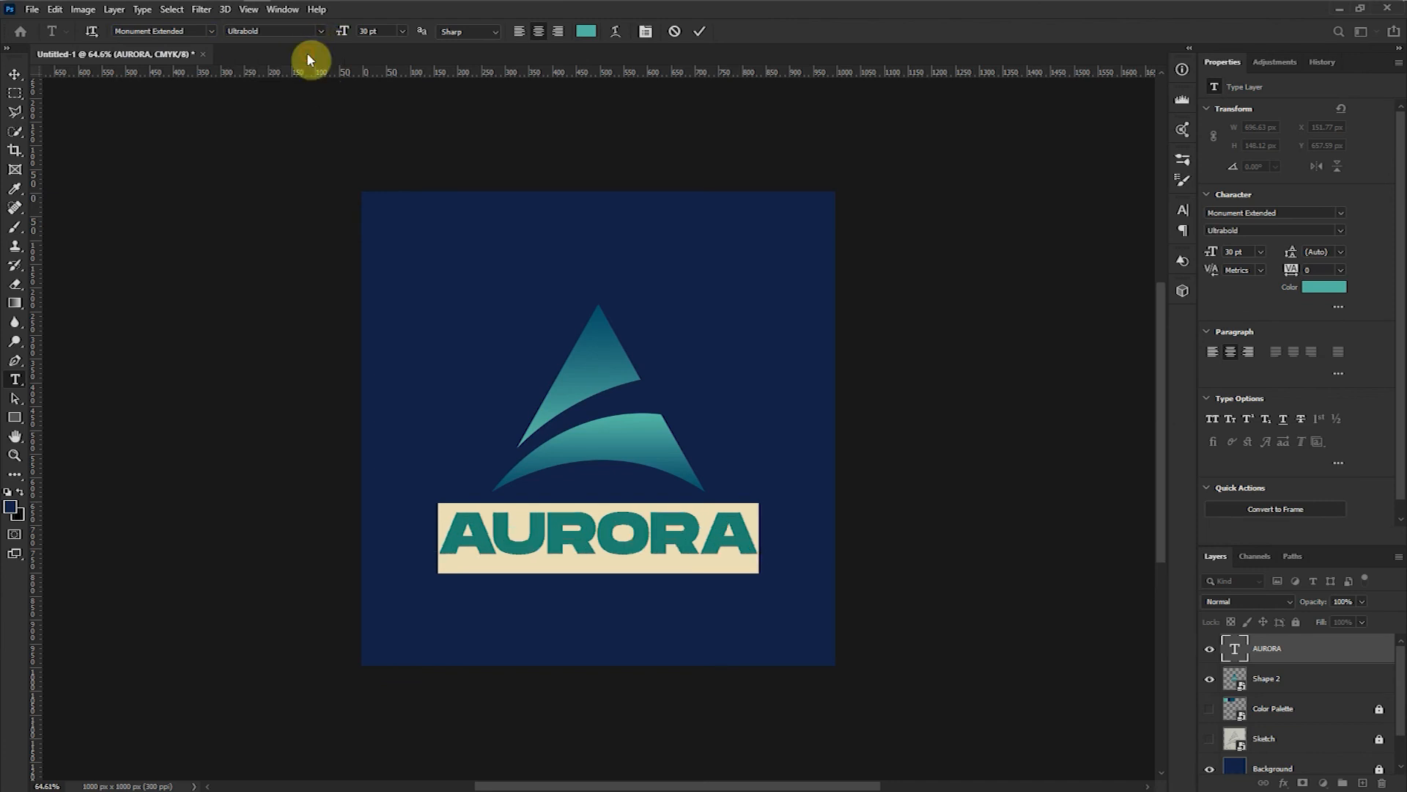
pyautogui.click(402, 32)
pyautogui.click(390, 151)
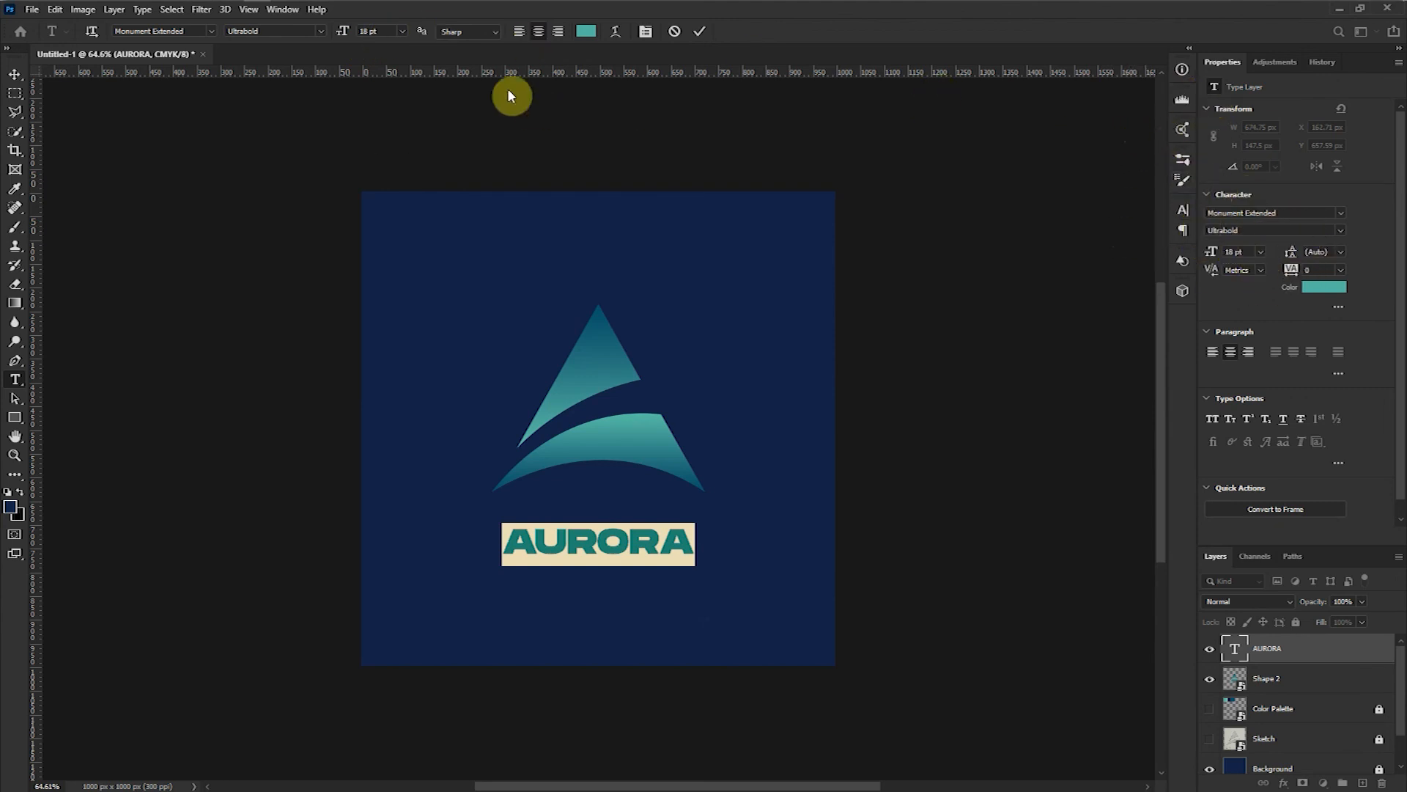
# - Set the AURORA text's tracking to 220 in the character settings and commit the text
pyautogui.click(275, 11)
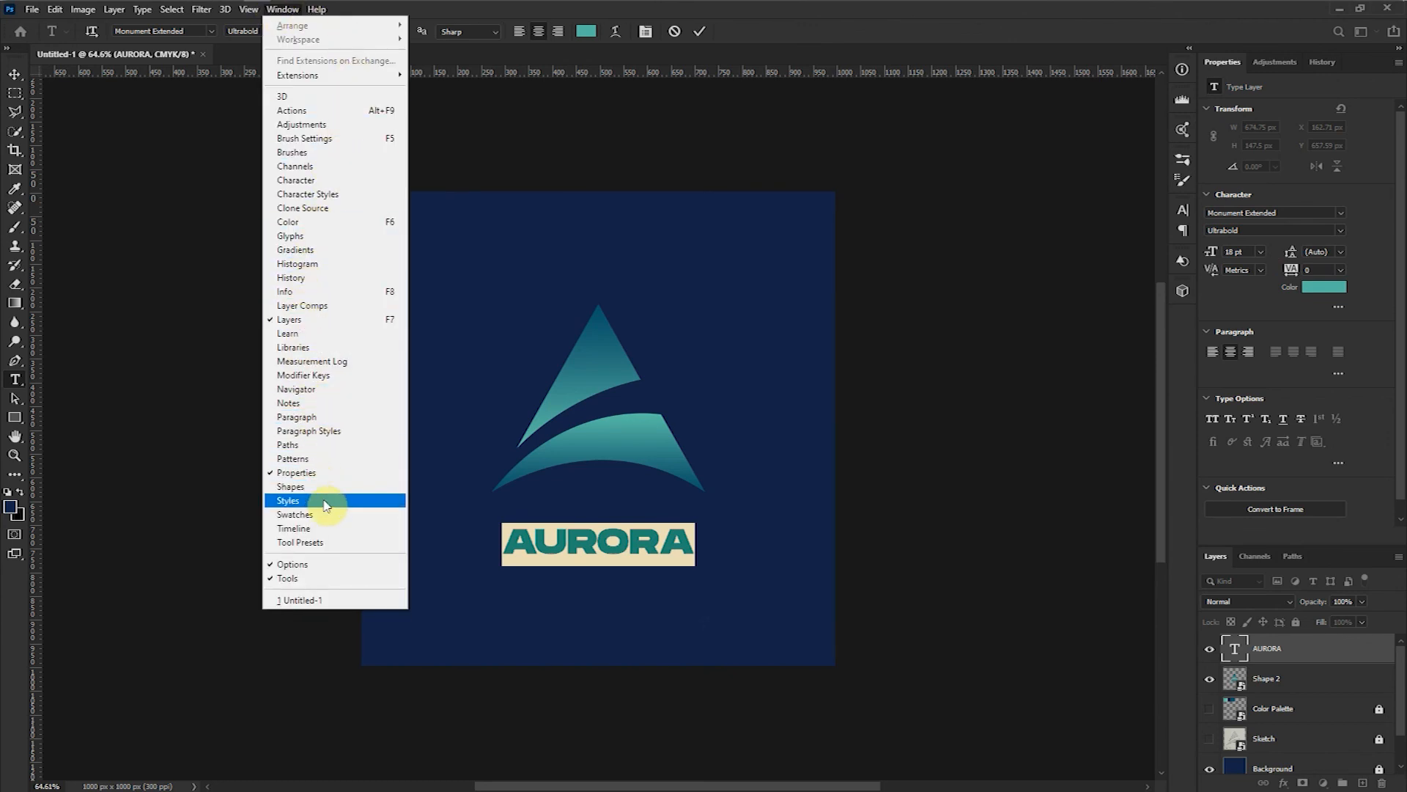
pyautogui.click(310, 184)
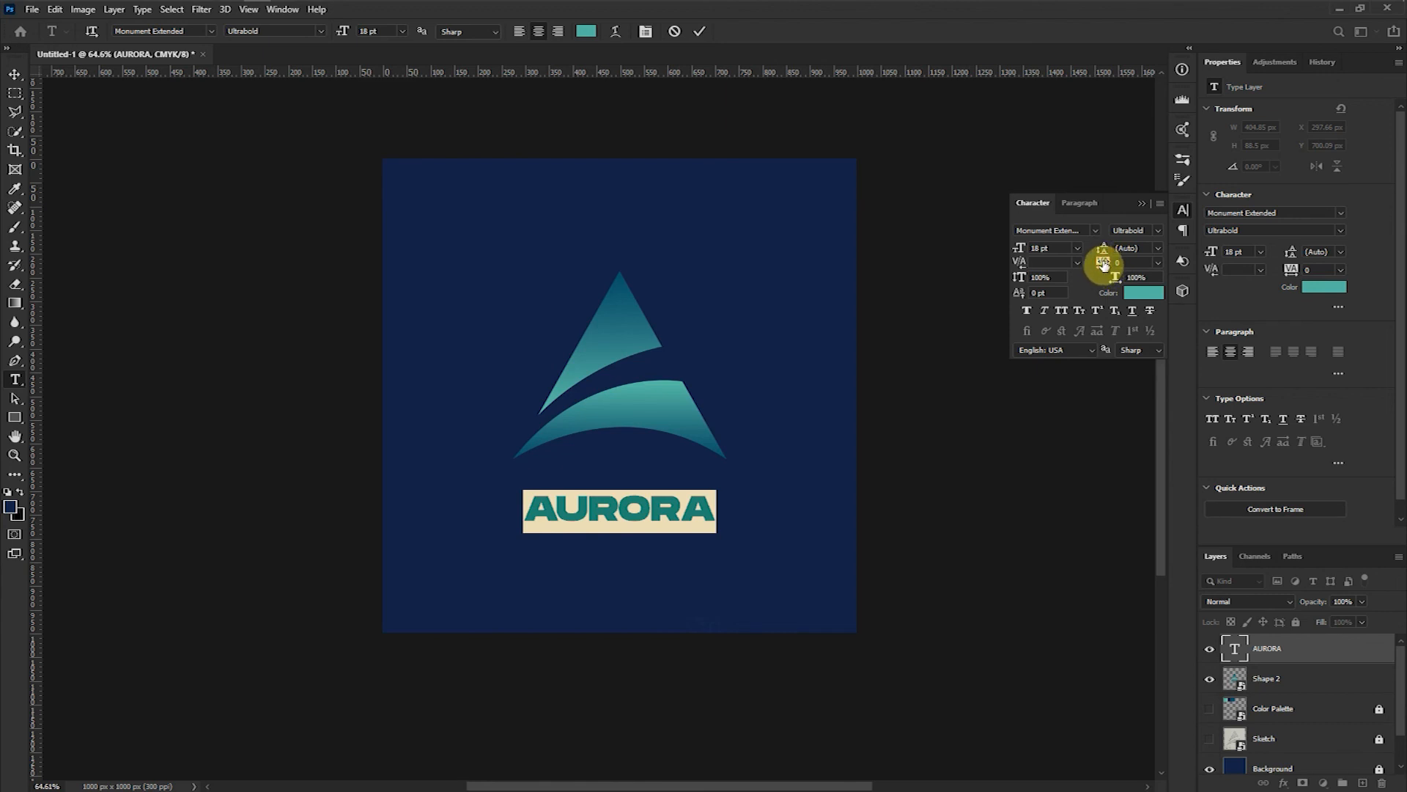
pyautogui.moveTo(1103, 264)
pyautogui.mouseDown()
pyautogui.moveTo(1058, 271)
pyautogui.moveTo(1119, 270)
pyautogui.moveTo(1105, 270)
pyautogui.mouseUp()
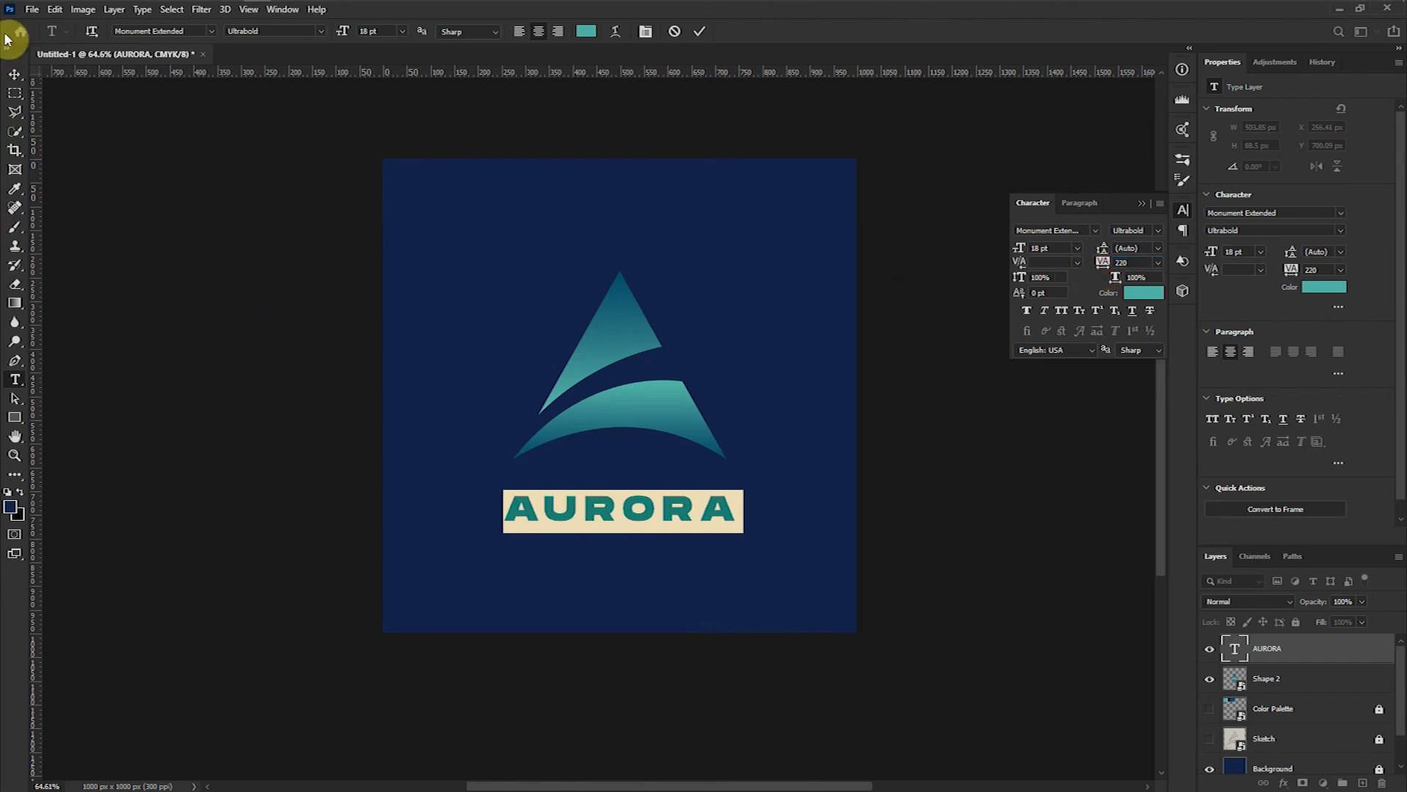
pyautogui.click(15, 75)
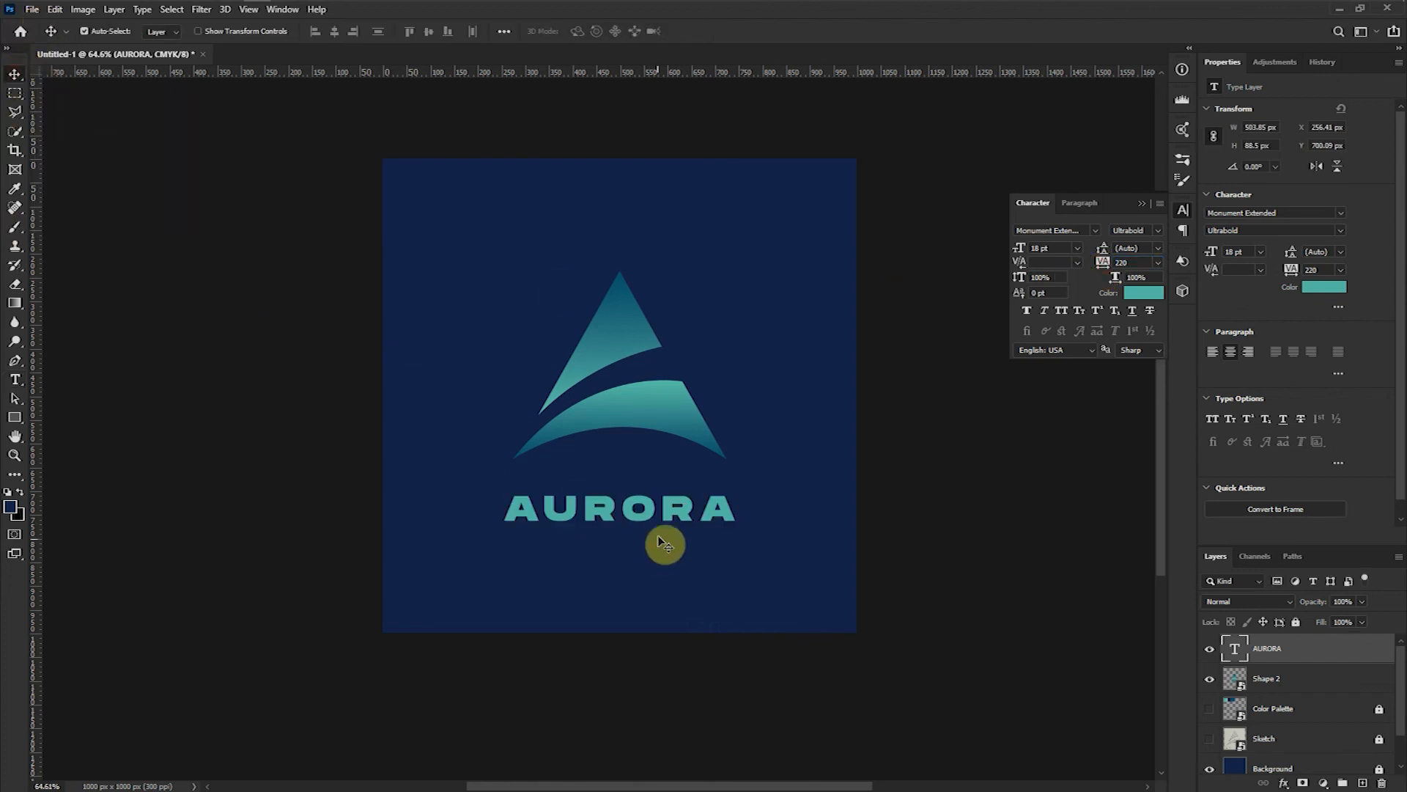
# - Move the AURORA text straight up about 45 px closer to the logo and collapse the floating character settings
pyautogui.moveTo(675, 516); pyautogui.dragTo(671, 494)
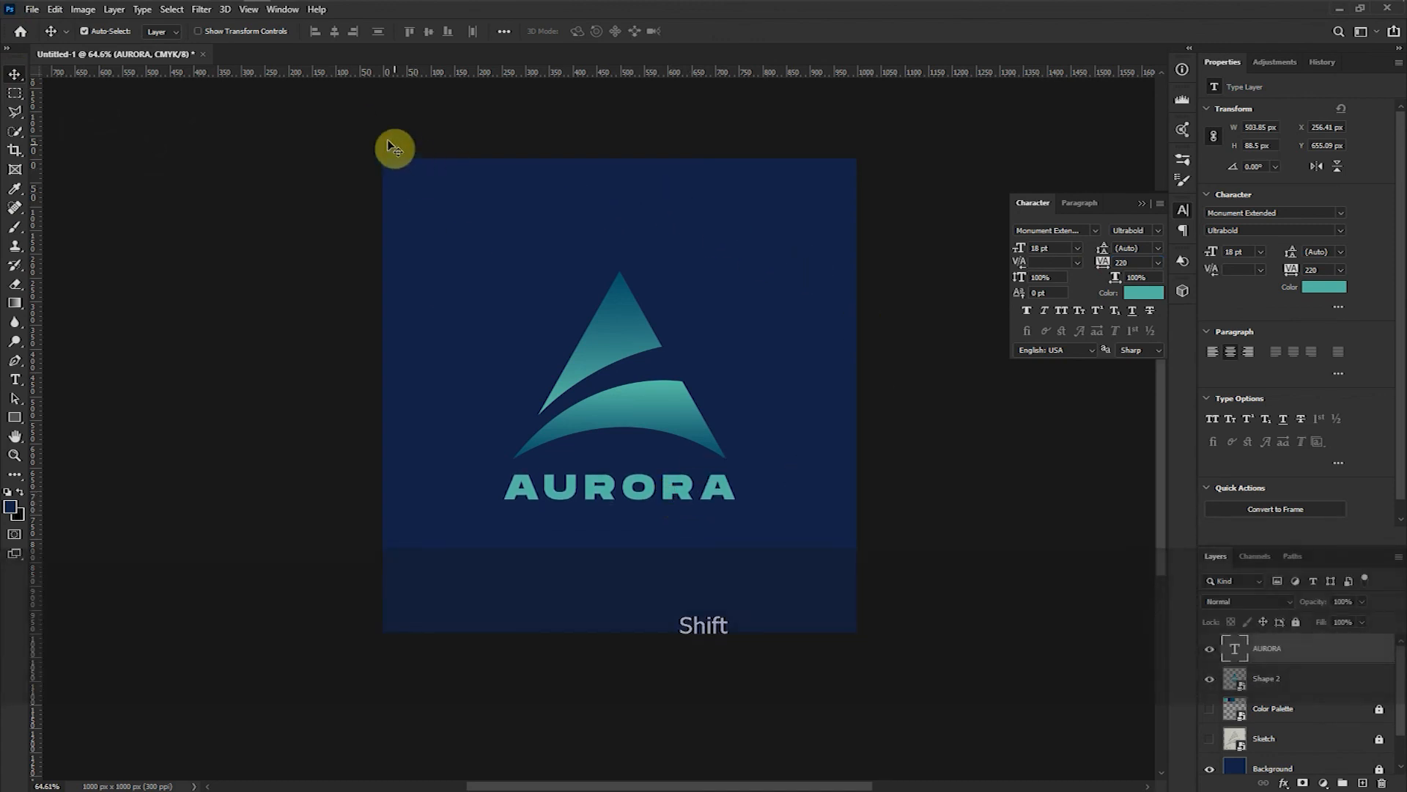
pyautogui.press('ctrl')
pyautogui.hotkey('ctrl', '0')
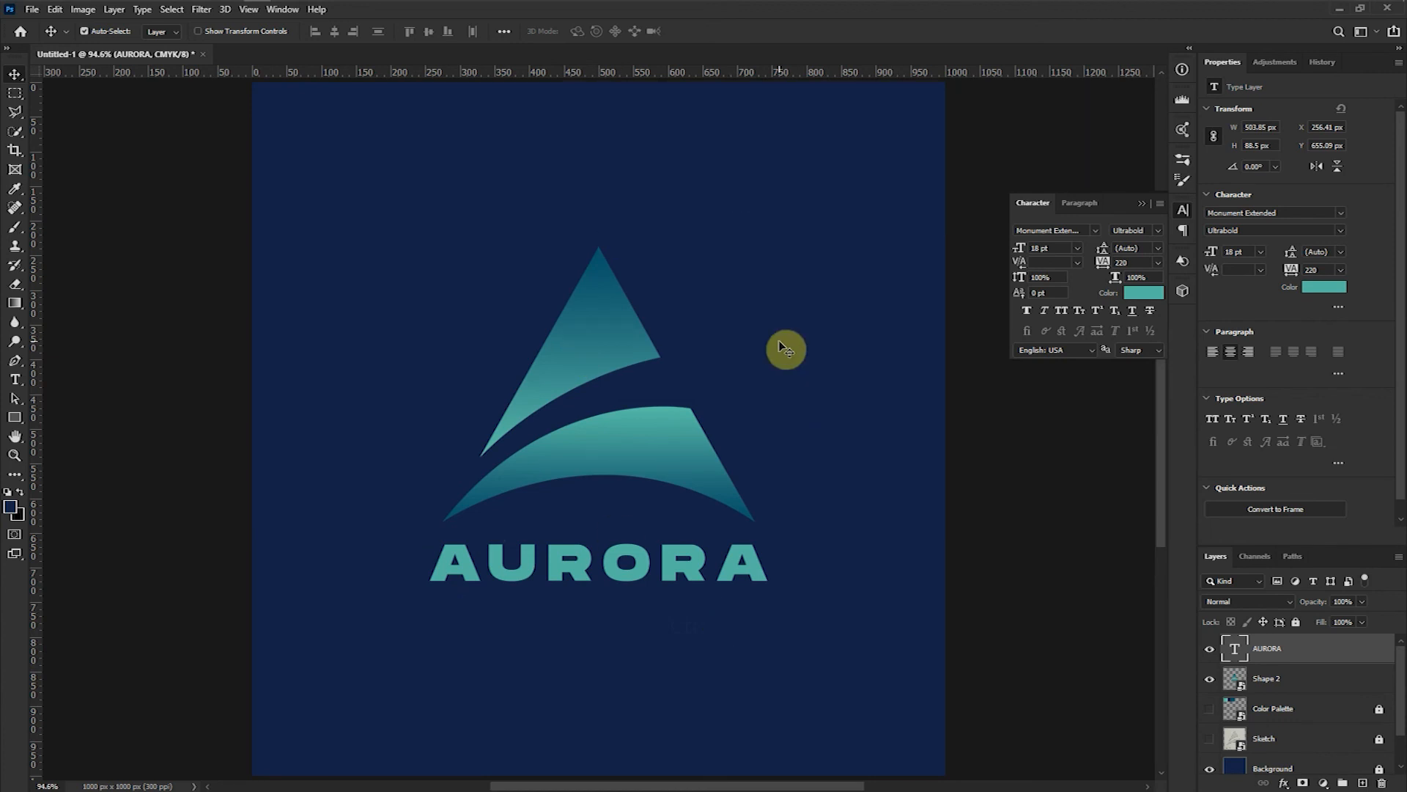
pyautogui.click(1138, 206)
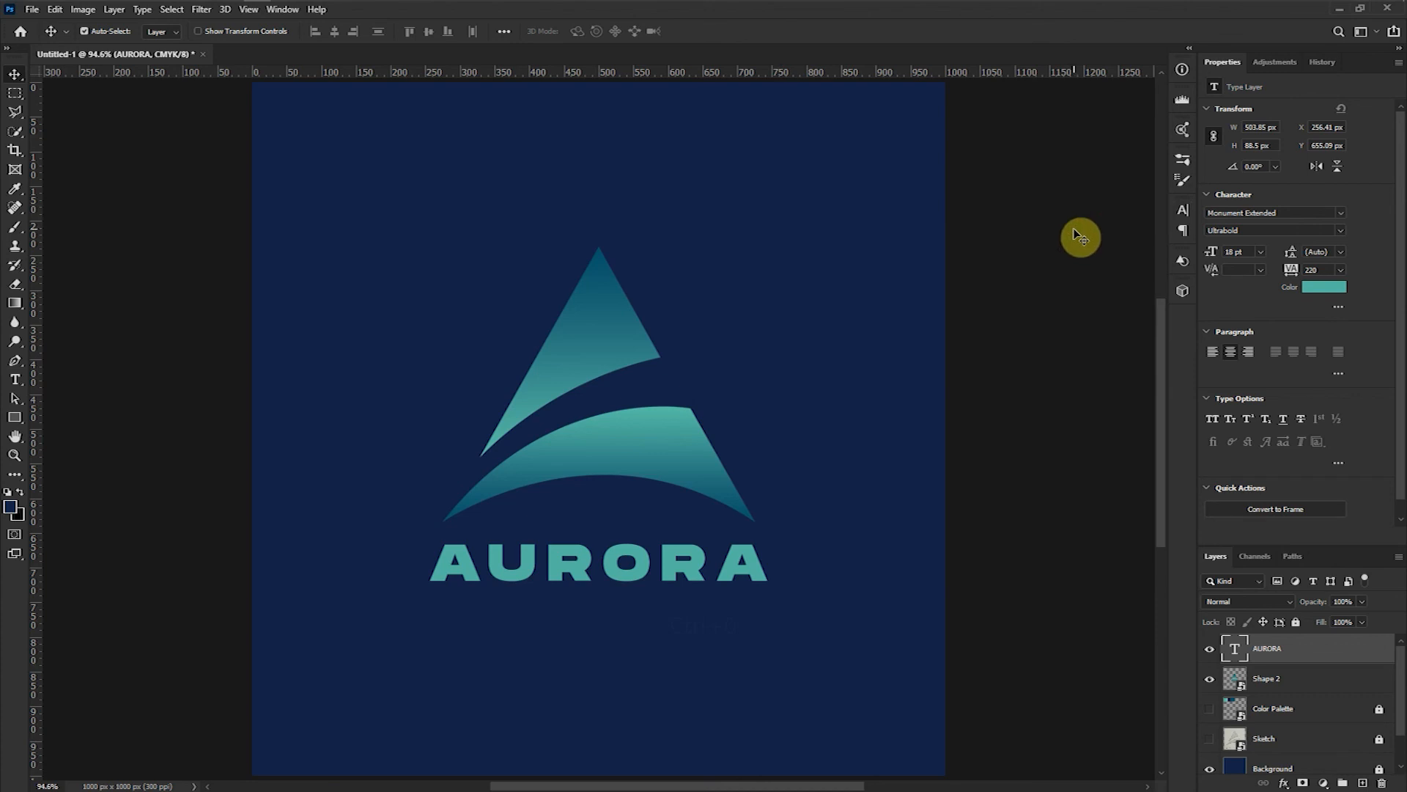